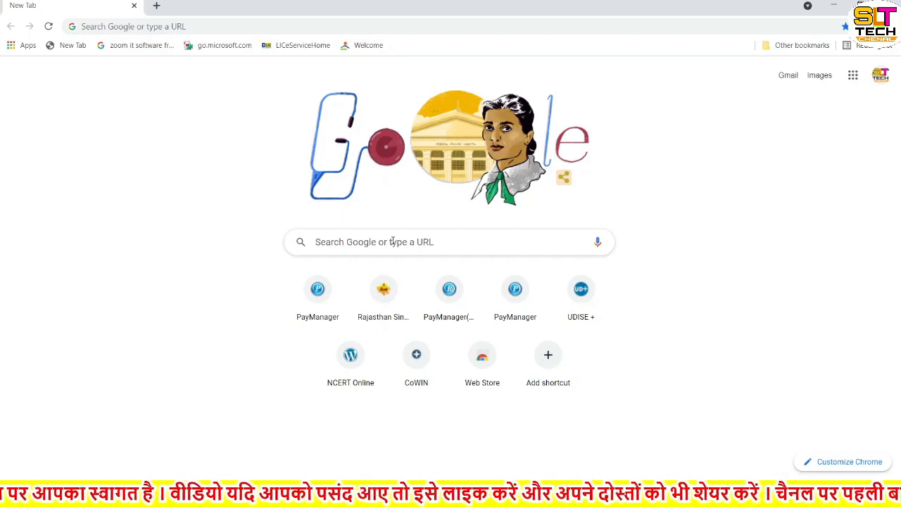
Step: Search Google for 'efiling 2.0' via recent searches and open the Income Tax Department: Home result
click(392, 242)
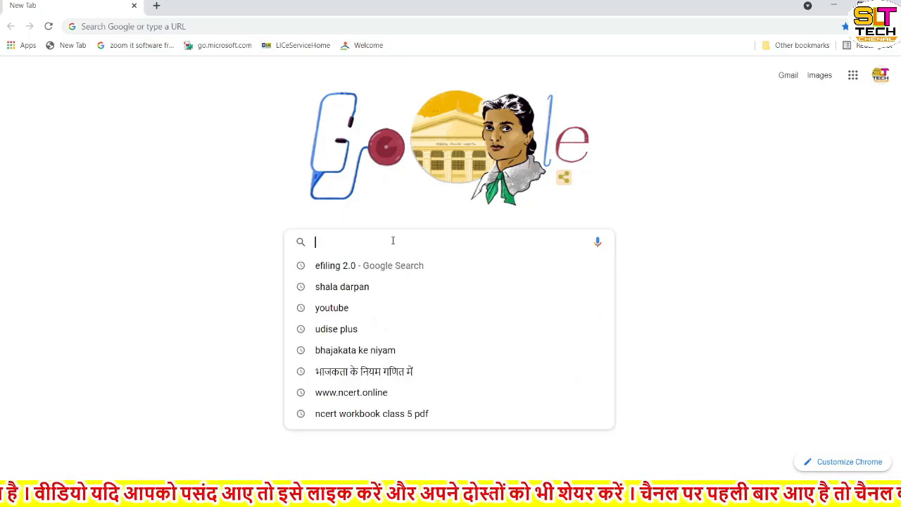
click(351, 274)
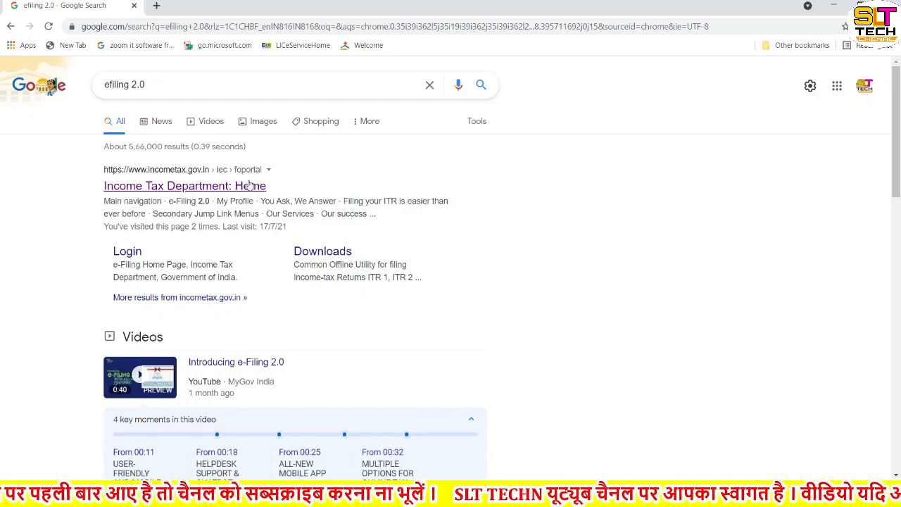
click(172, 188)
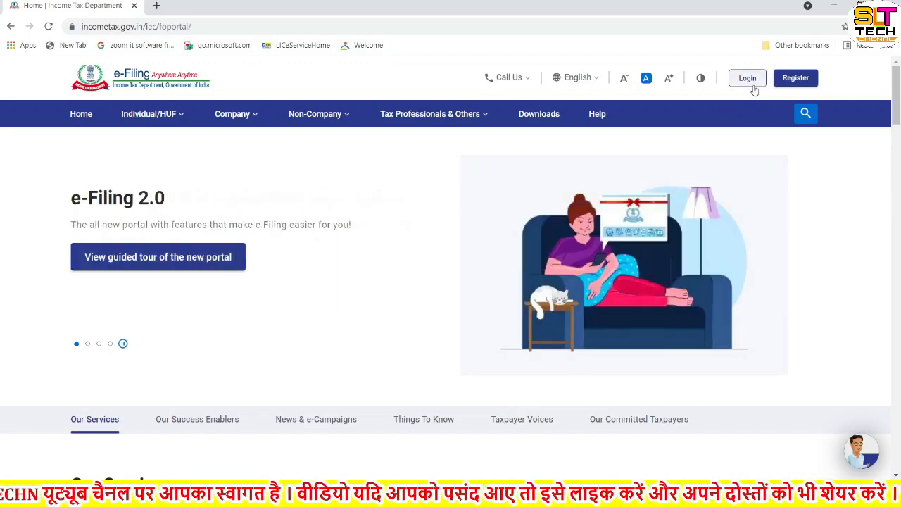
Step: On the portal's login page, enter the taxpayer's PAN as the user ID and continue
click(748, 79)
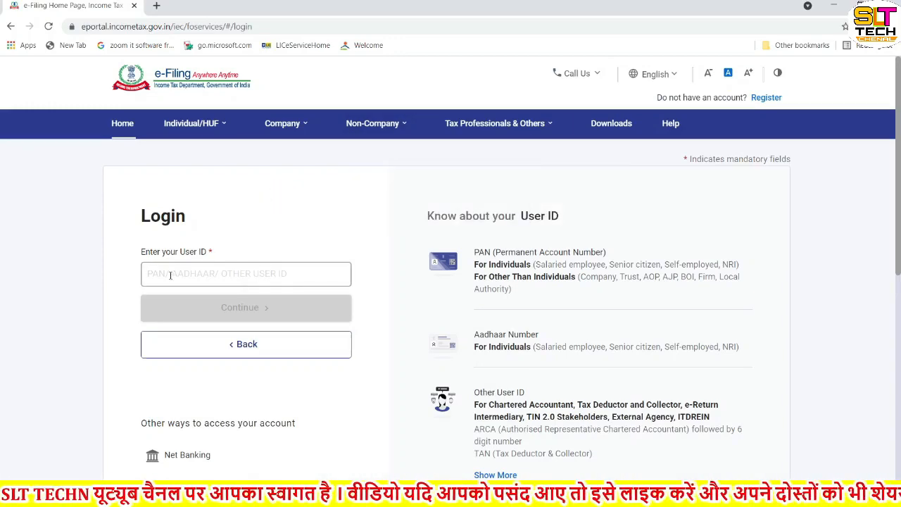
click(171, 275)
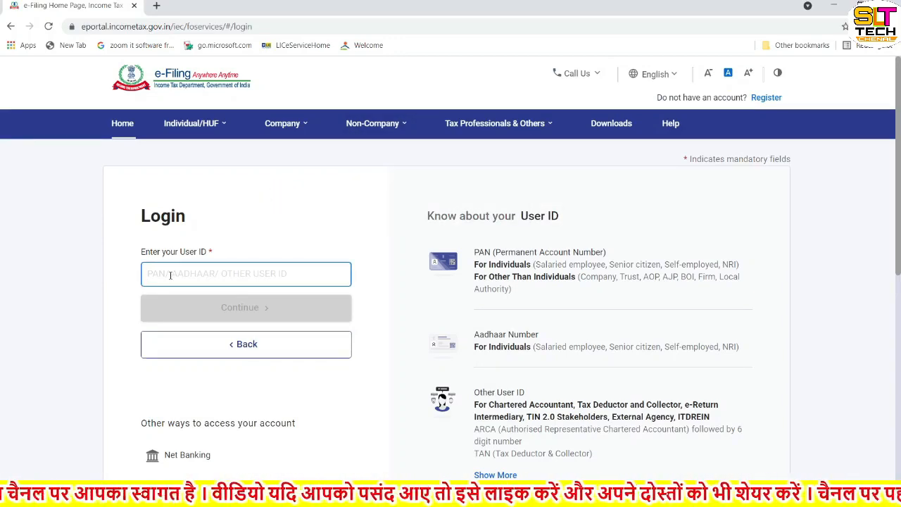
text(AK)
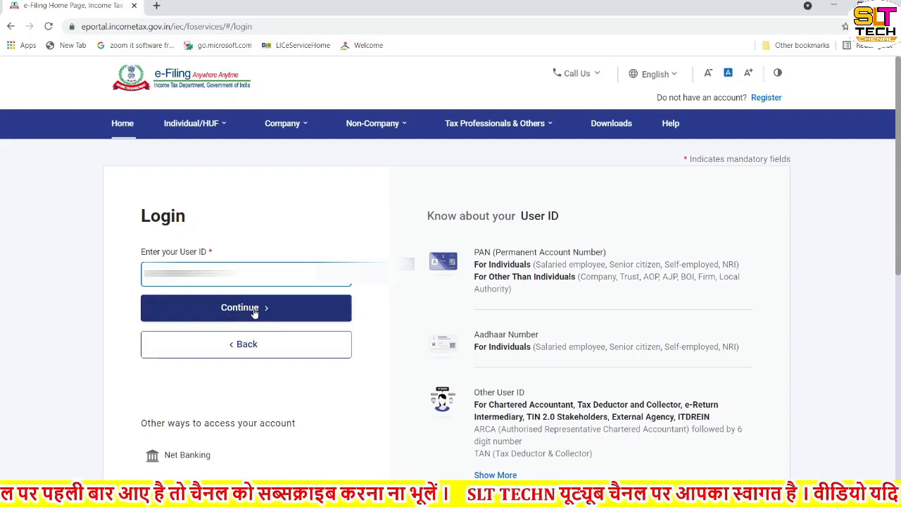
click(254, 313)
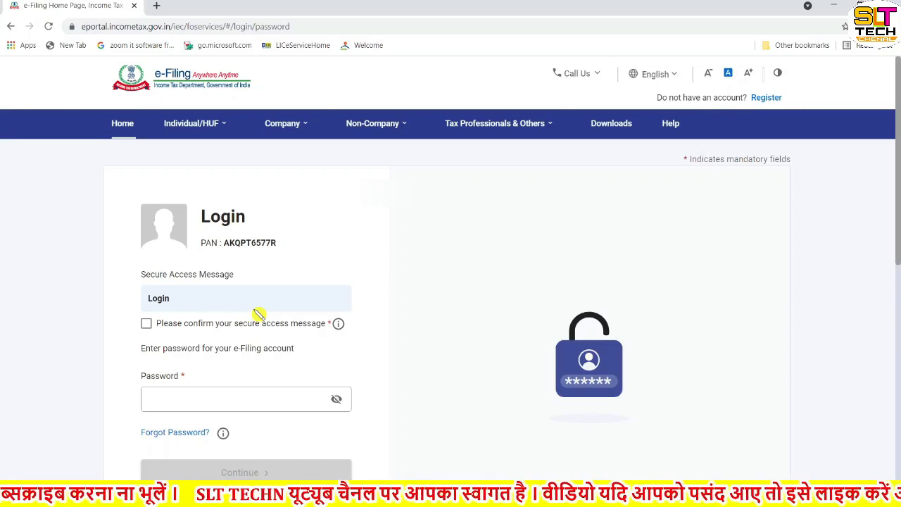
Step: Confirm the secure access message and log in with the account password
scroll(259, 313, down, 1)
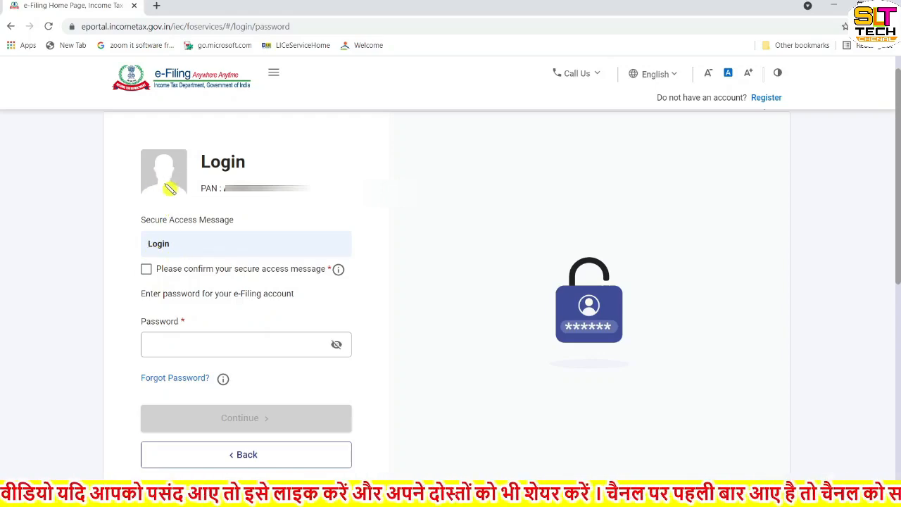
click(146, 269)
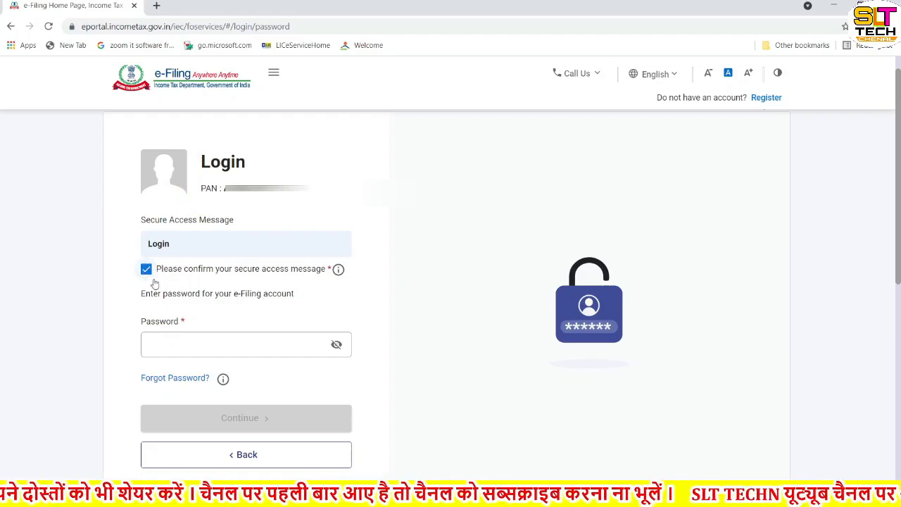
click(178, 345)
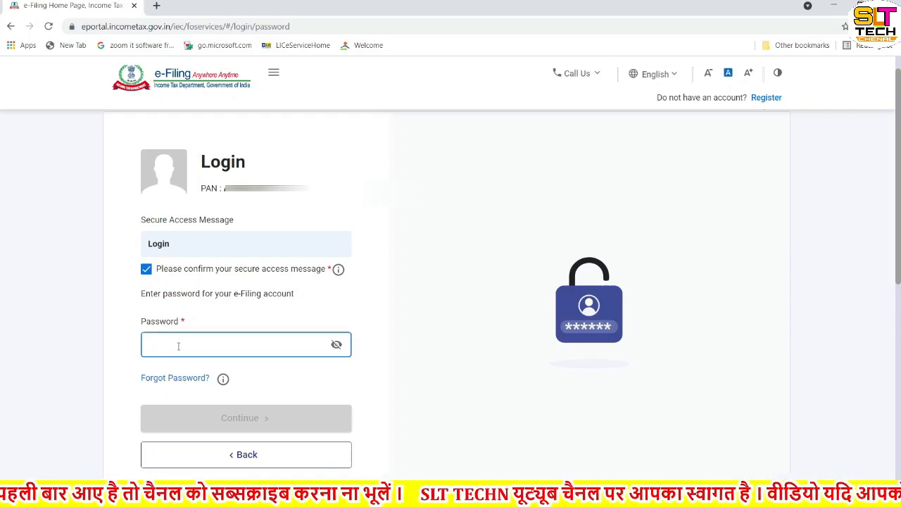
key(ctrl+v)
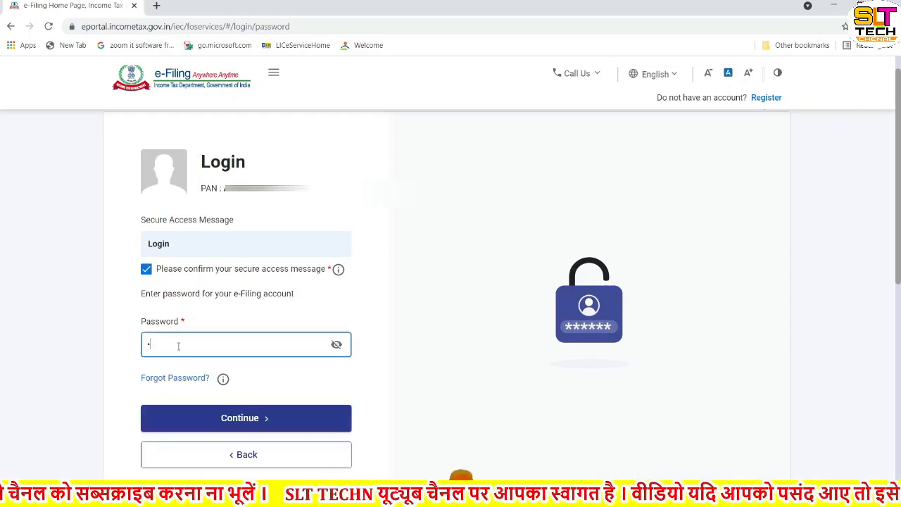
text(•••)
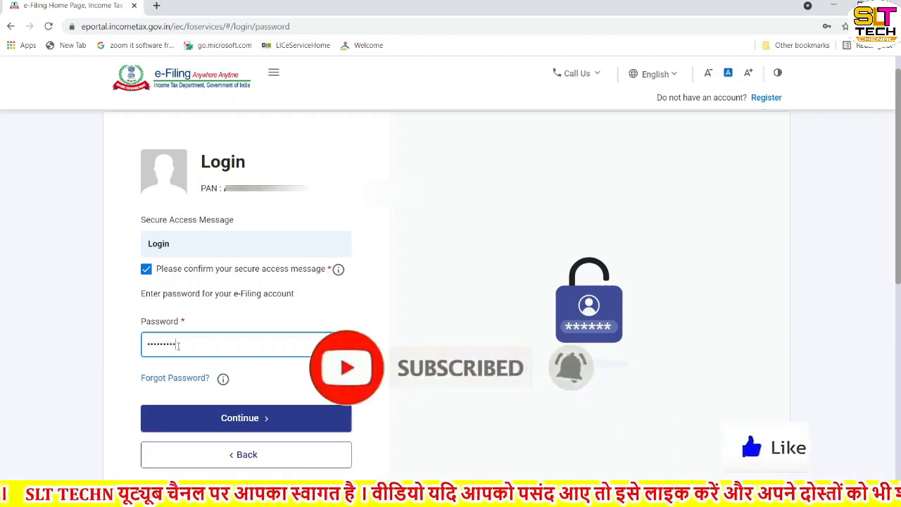
click(244, 424)
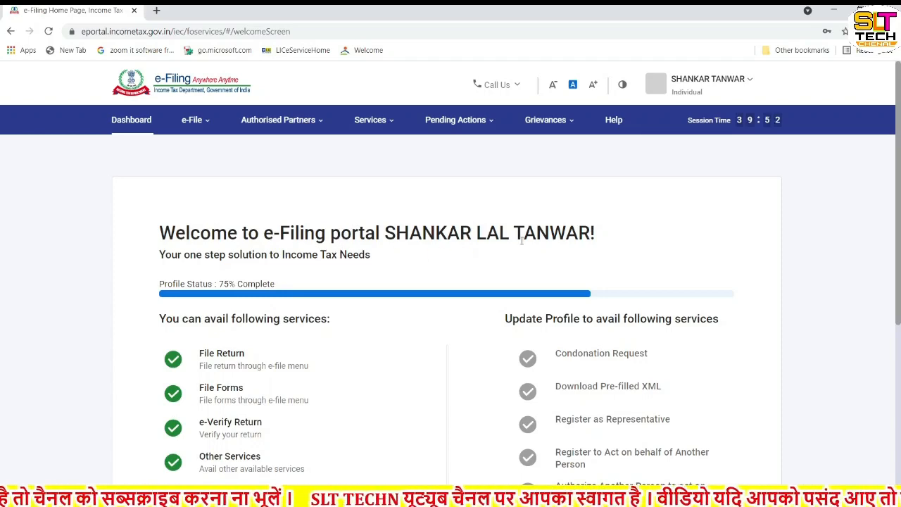
Step: Bring up the e-File menu's Income Tax Returns submenu from the dashboard
scroll(530, 255, down, 3)
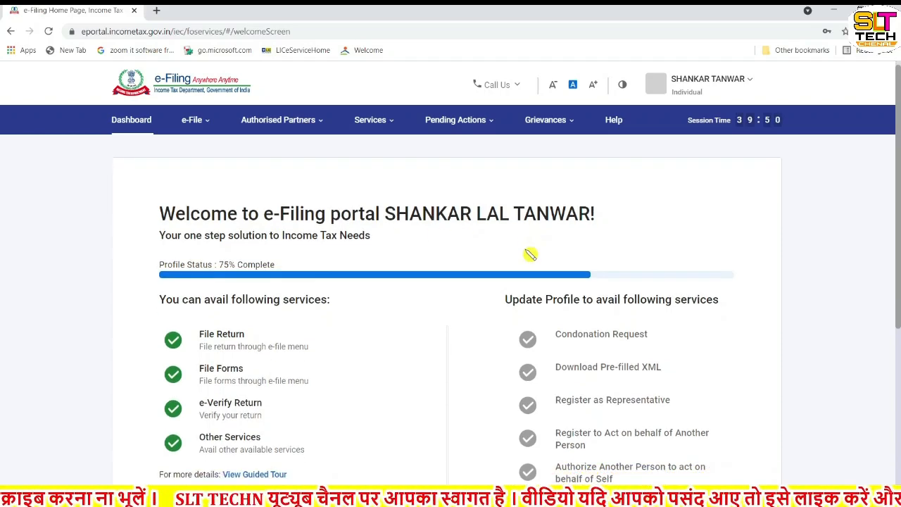
scroll(529, 281, down, 2)
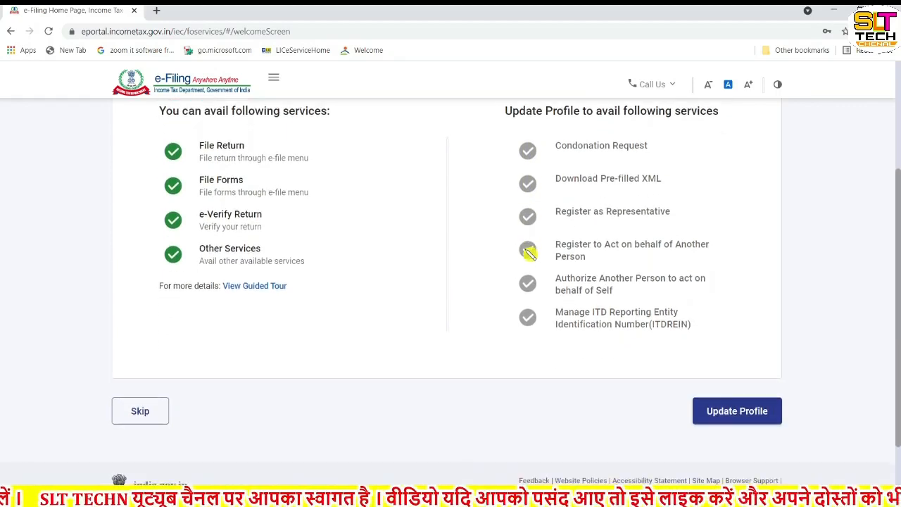
scroll(529, 317, up, 3)
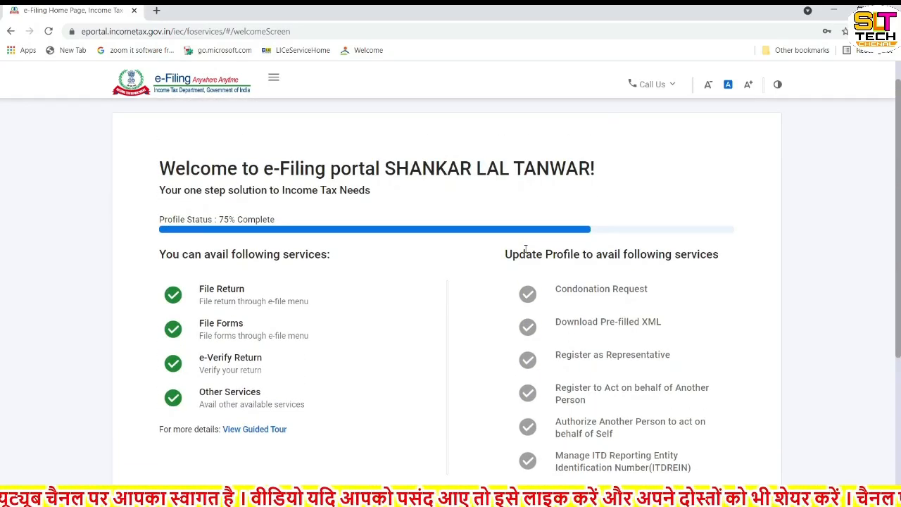
scroll(525, 249, up, 2)
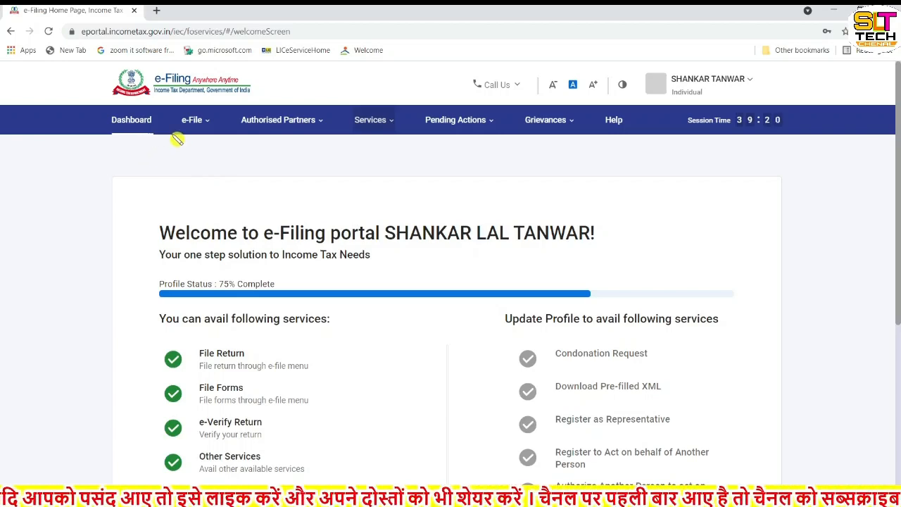
mouse_move(197, 125)
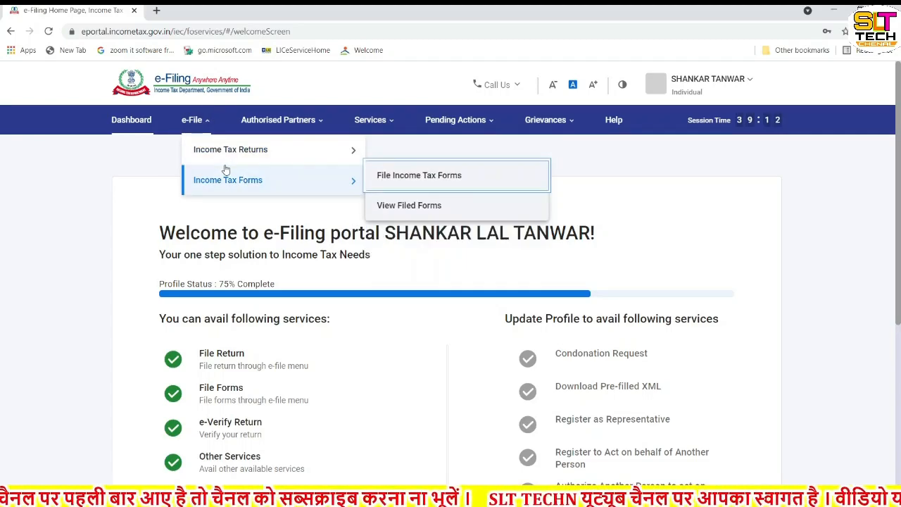
mouse_move(221, 154)
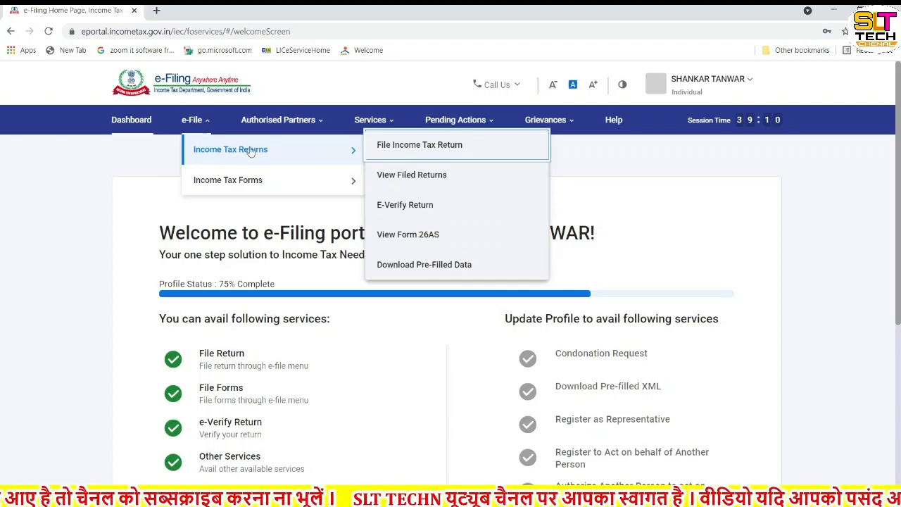
mouse_move(222, 183)
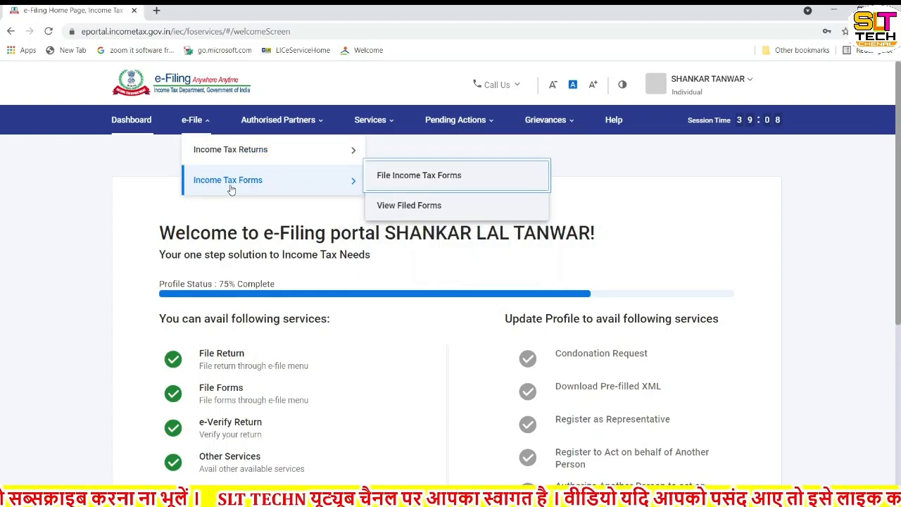
mouse_move(296, 159)
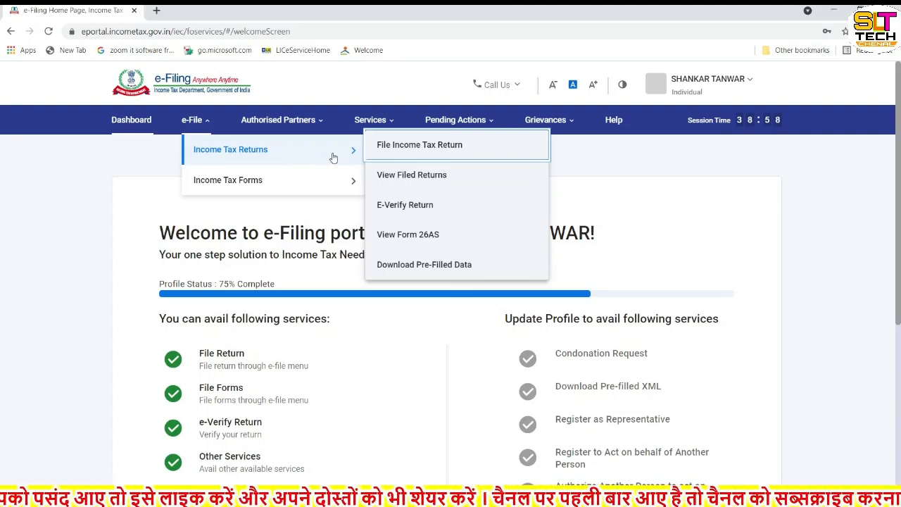
Step: Start File Income Tax Return for assessment year 2021-22 and continue to the filing-mode choice
click(419, 152)
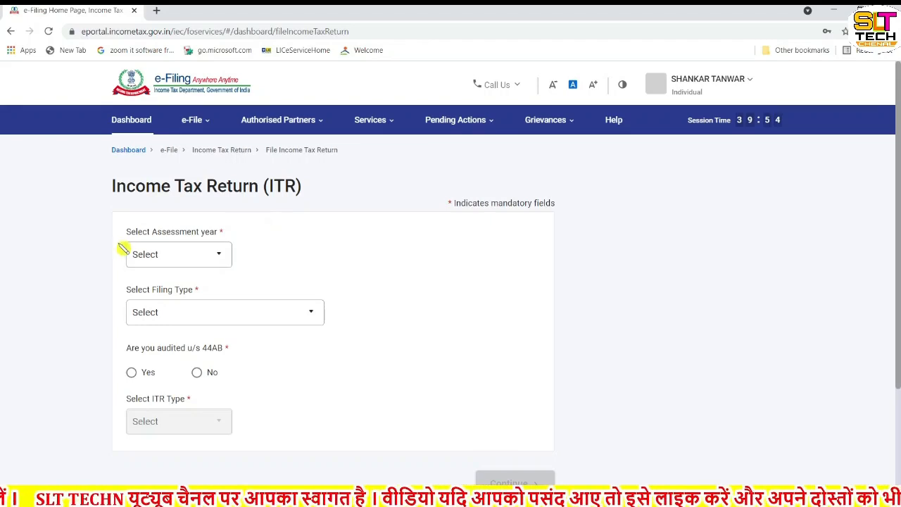
click(220, 258)
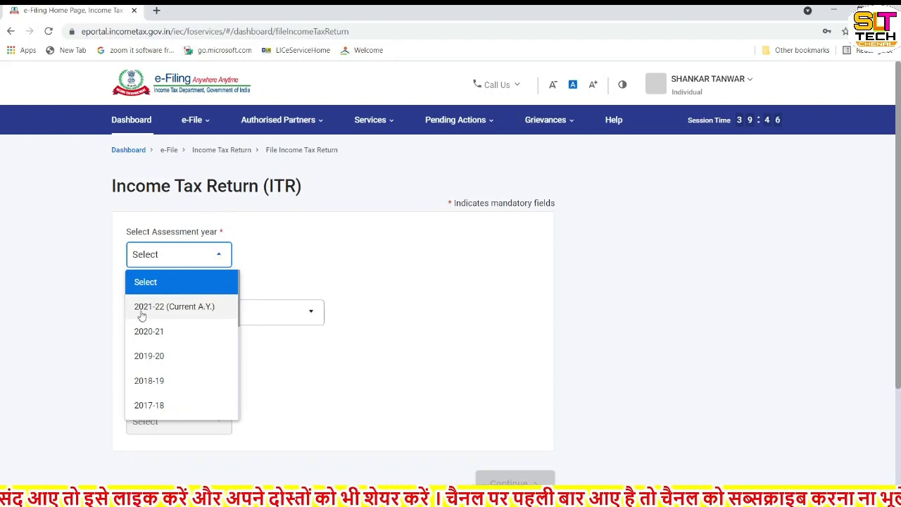
click(181, 308)
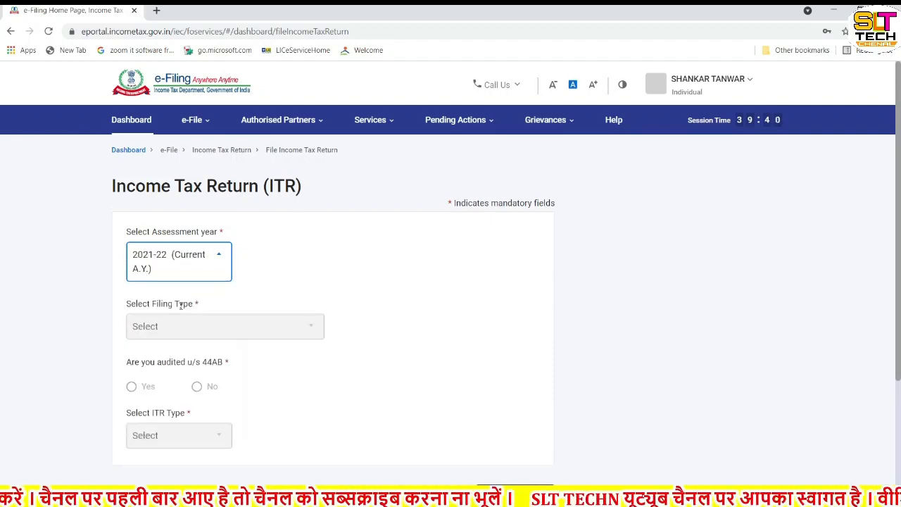
scroll(181, 304, down, 3)
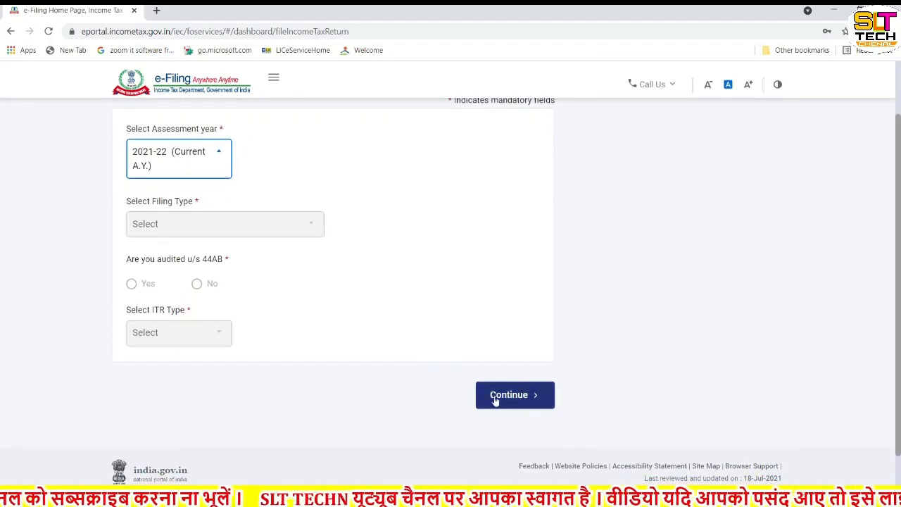
click(531, 398)
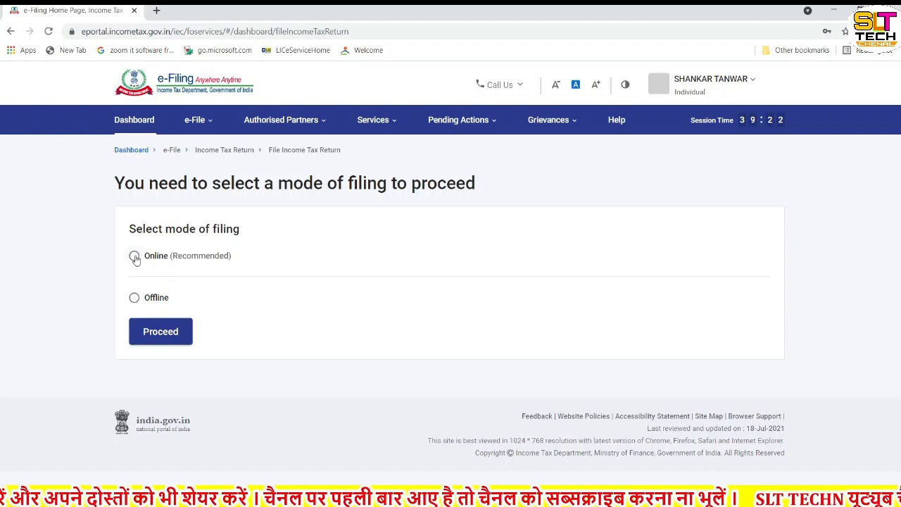
Step: Proceed with Online filing and choose Start New Filing instead of resuming the ITR-1 draft
click(162, 333)
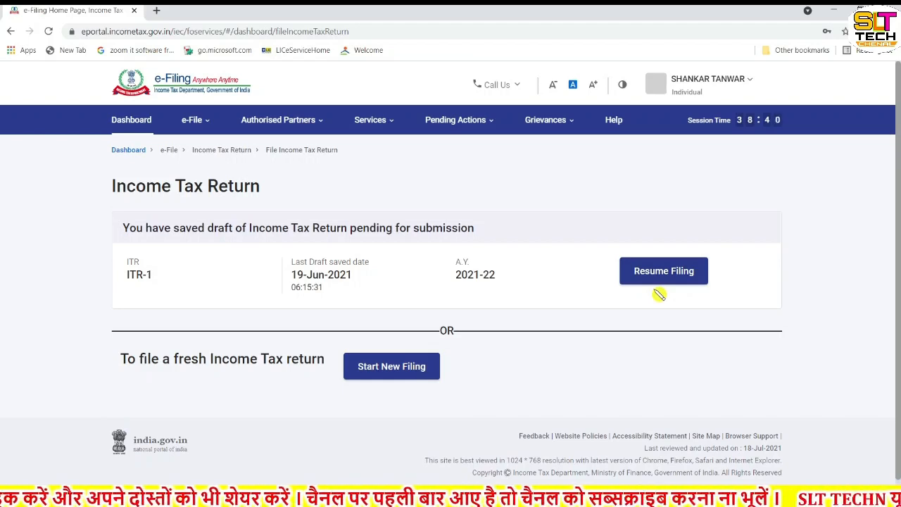
click(399, 375)
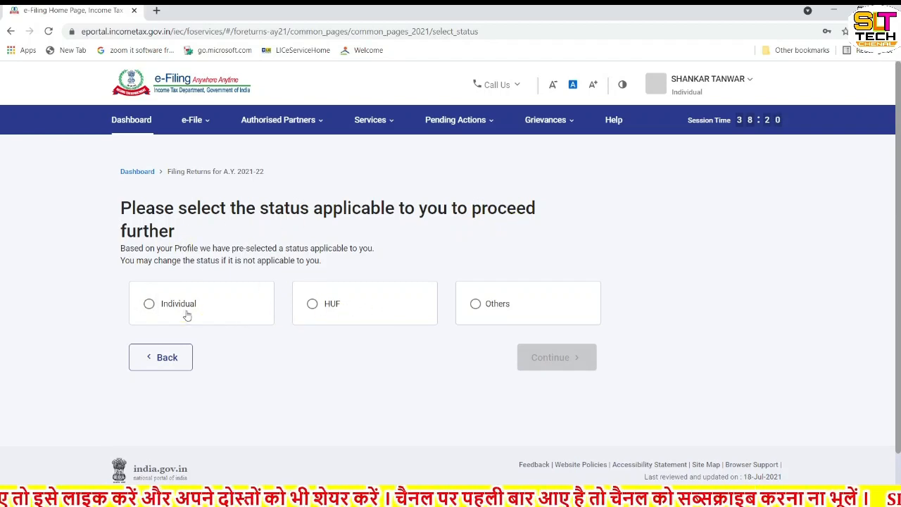
Step: Keep Individual status, select ITR-1 from the form list and proceed with ITR 1
click(150, 305)
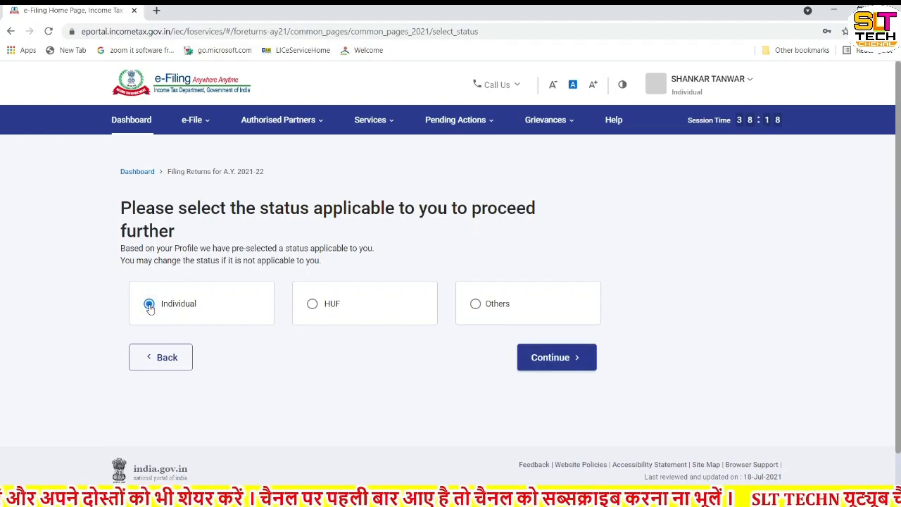
click(558, 363)
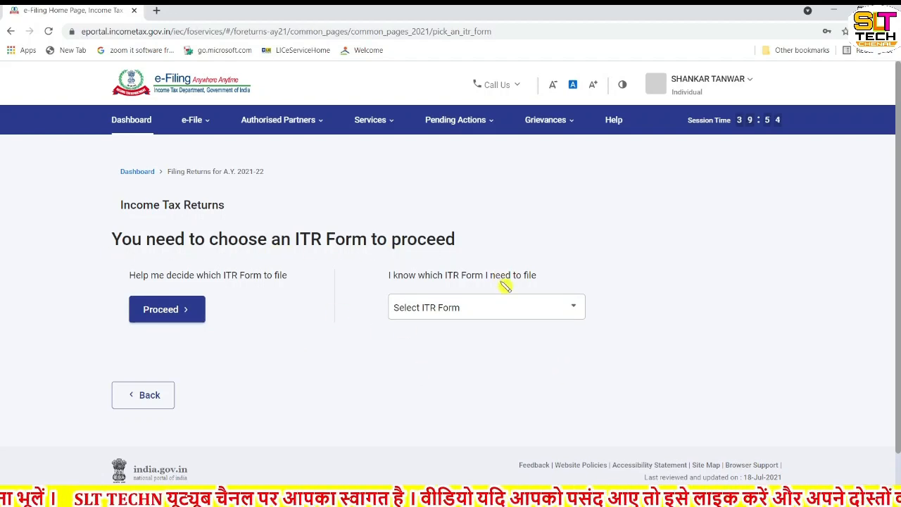
click(549, 316)
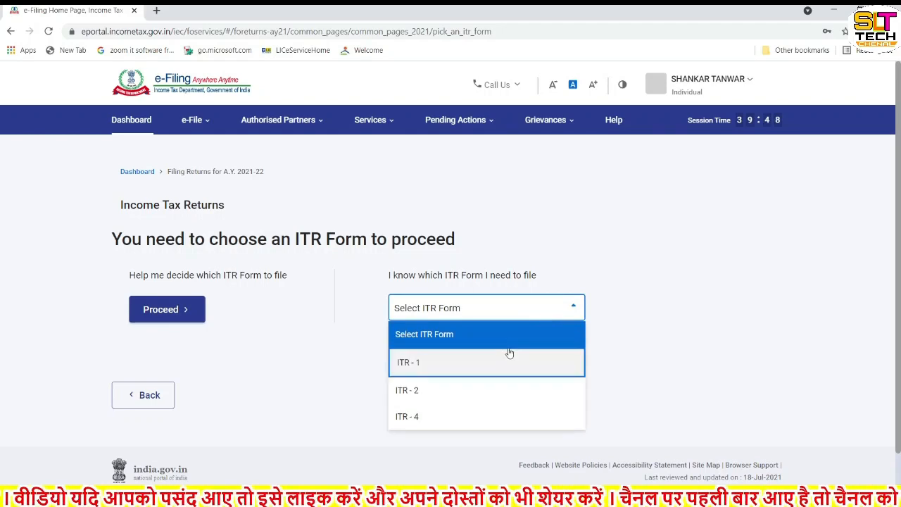
click(413, 366)
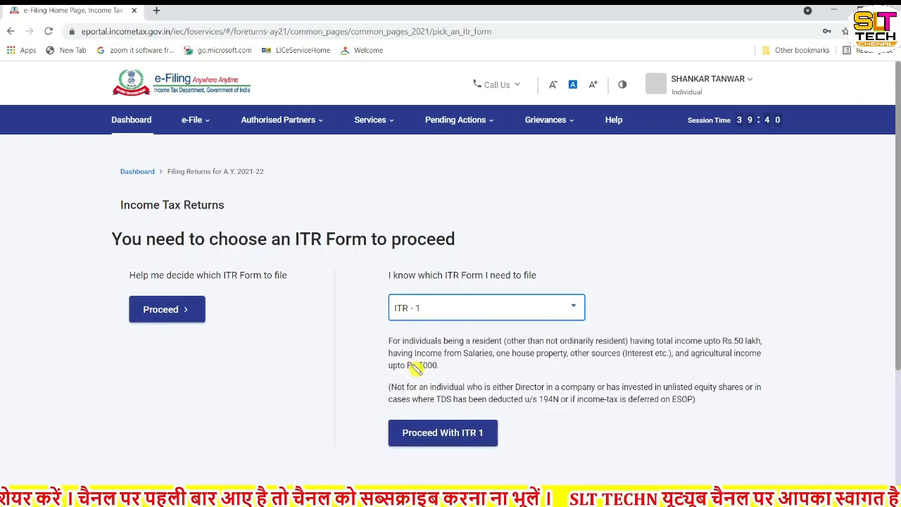
scroll(416, 368, down, 1)
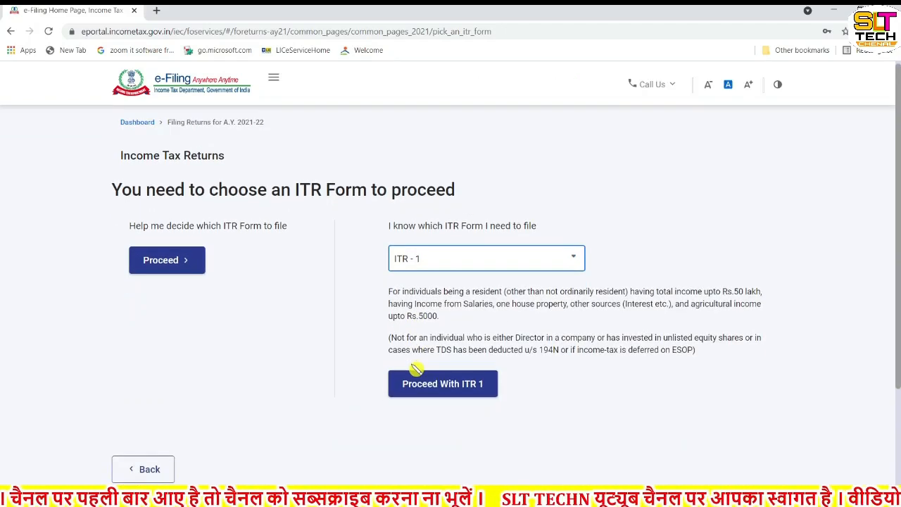
click(456, 389)
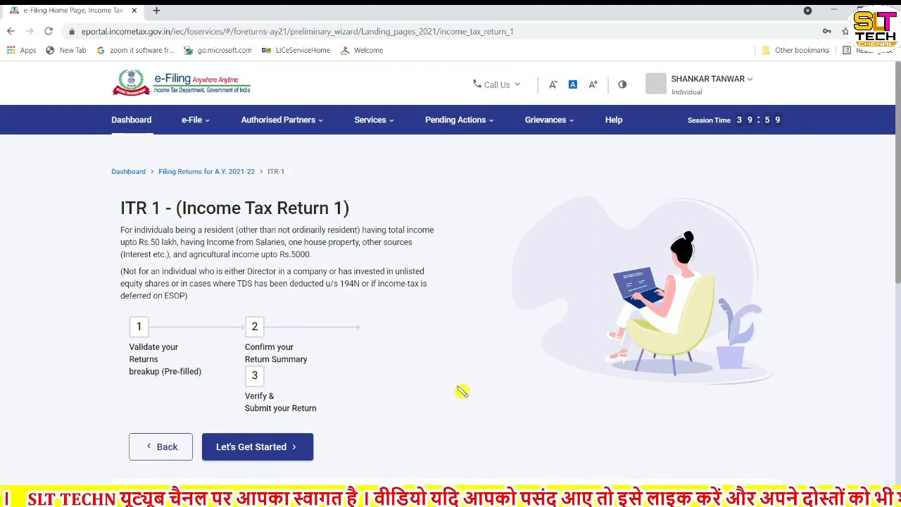
Step: Review the ITR-1 overview page and begin the return with Let's Get Started
scroll(462, 391, down, 1)
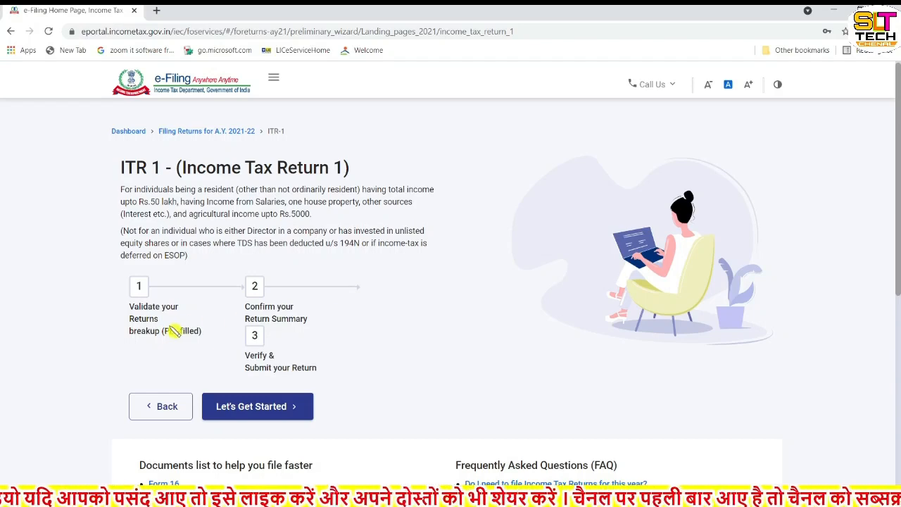
scroll(175, 331, down, 1)
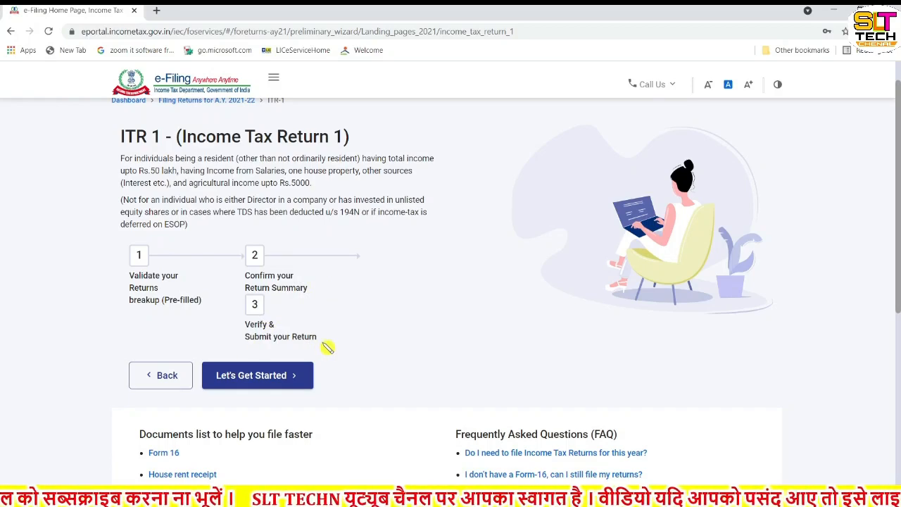
scroll(328, 347, down, 1)
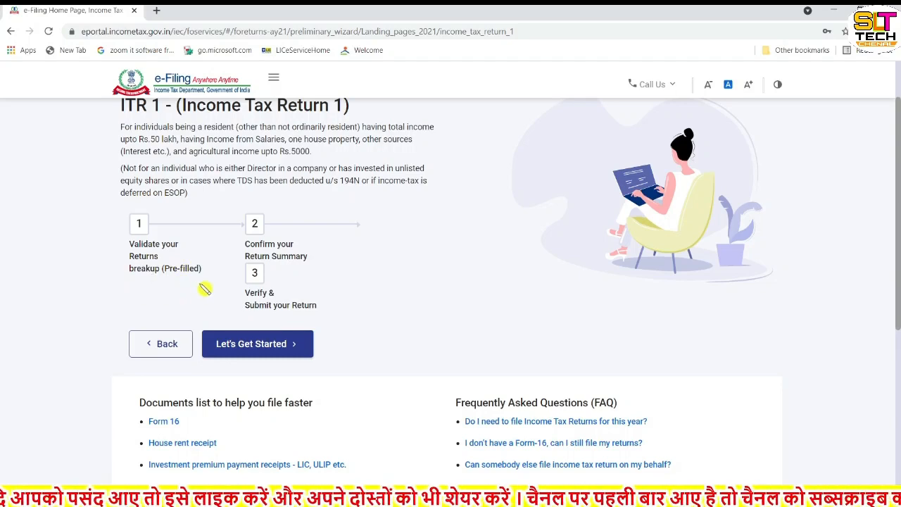
click(268, 344)
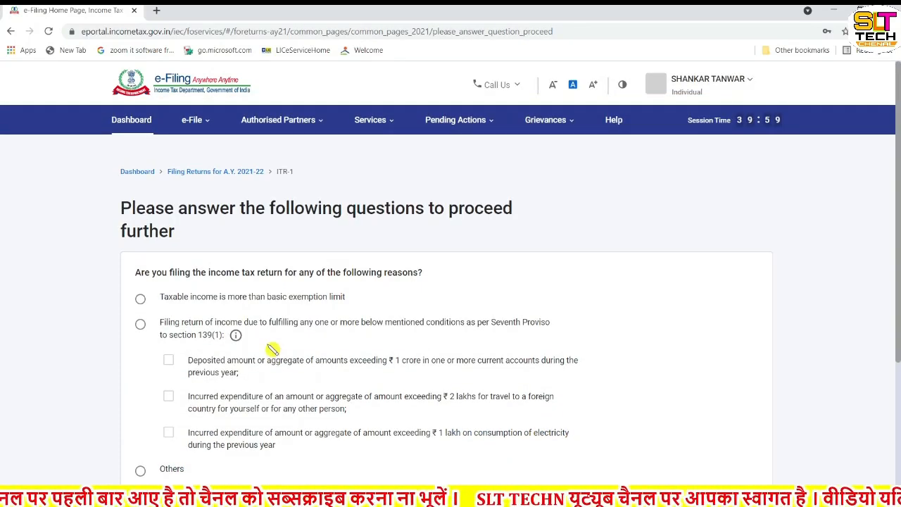
Step: Choose 'Taxable income is more than basic exemption limit' as the filing reason and continue
scroll(271, 349, down, 1)
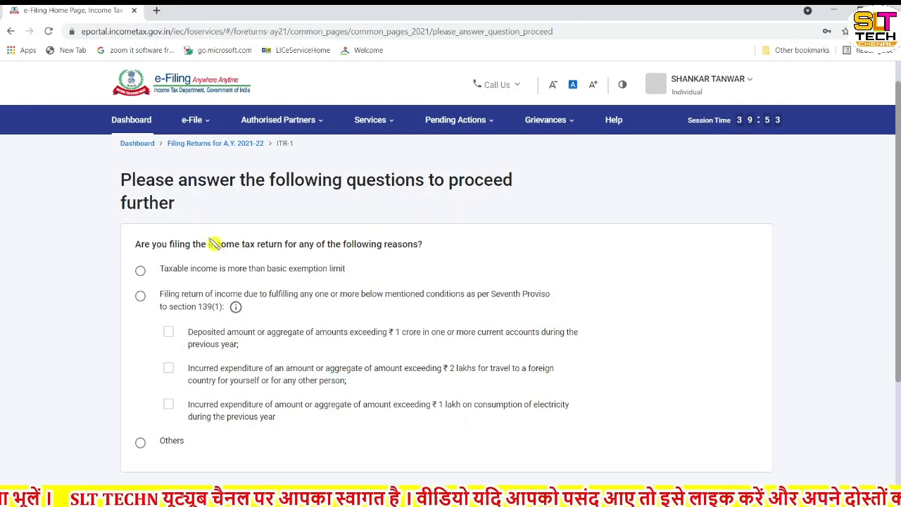
scroll(330, 316, down, 2)
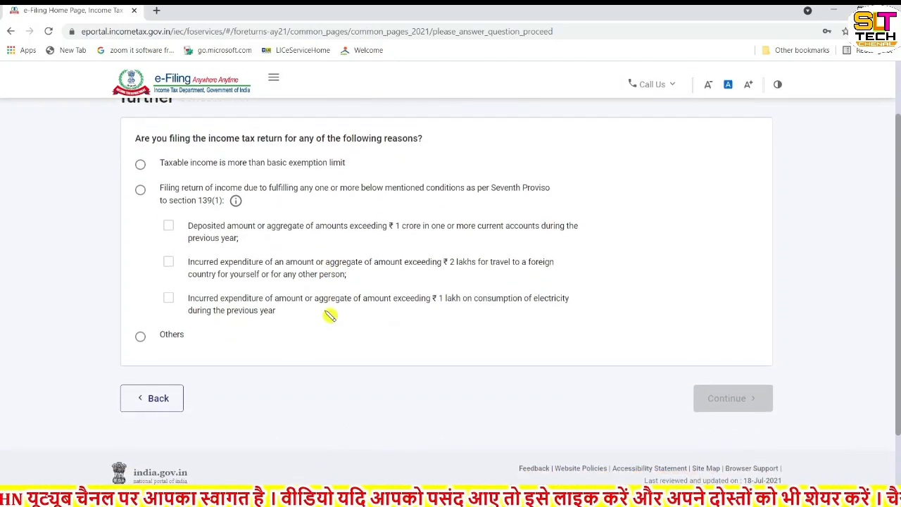
scroll(329, 316, up, 2)
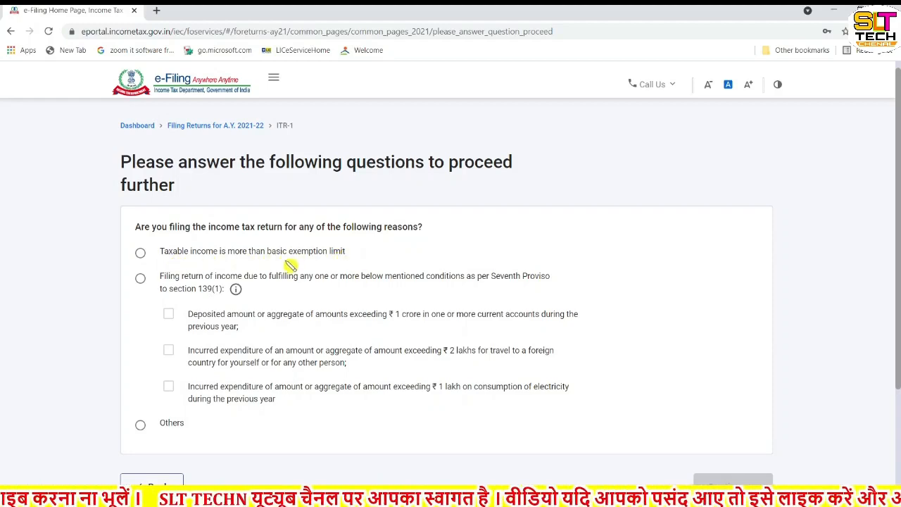
click(140, 255)
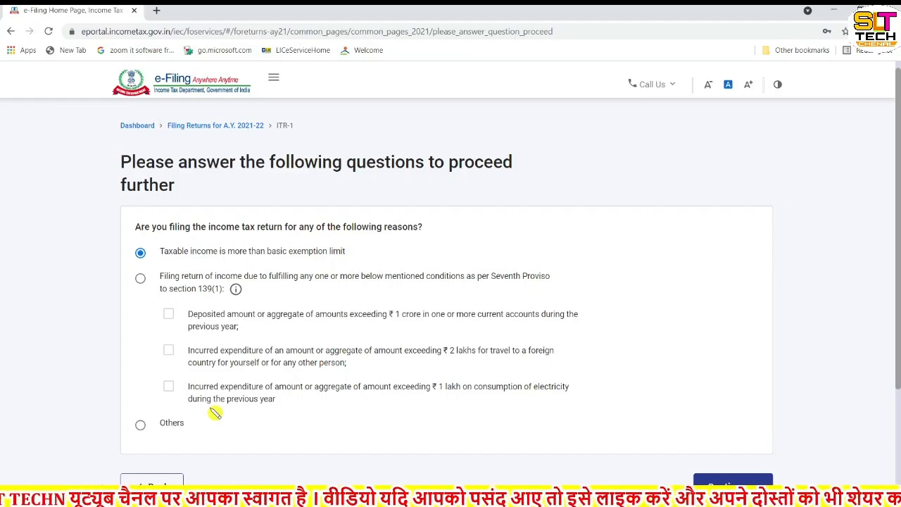
scroll(212, 413, down, 1)
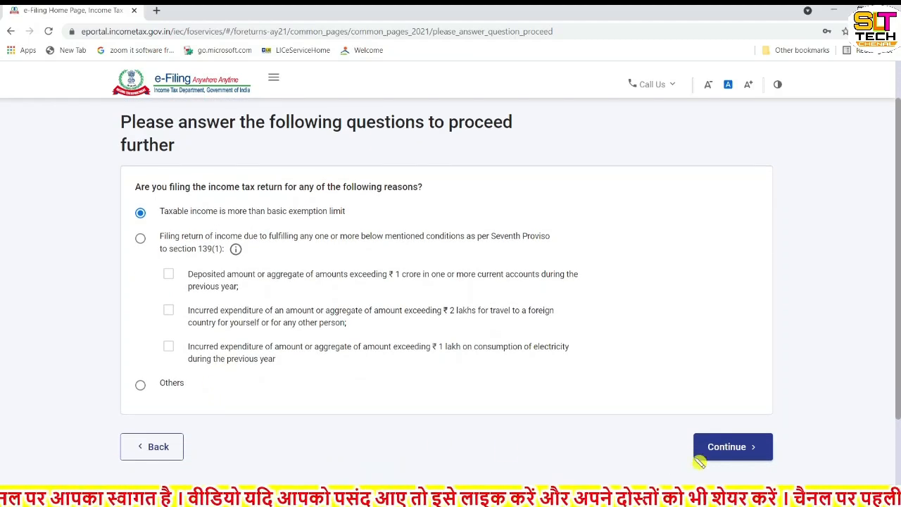
click(750, 448)
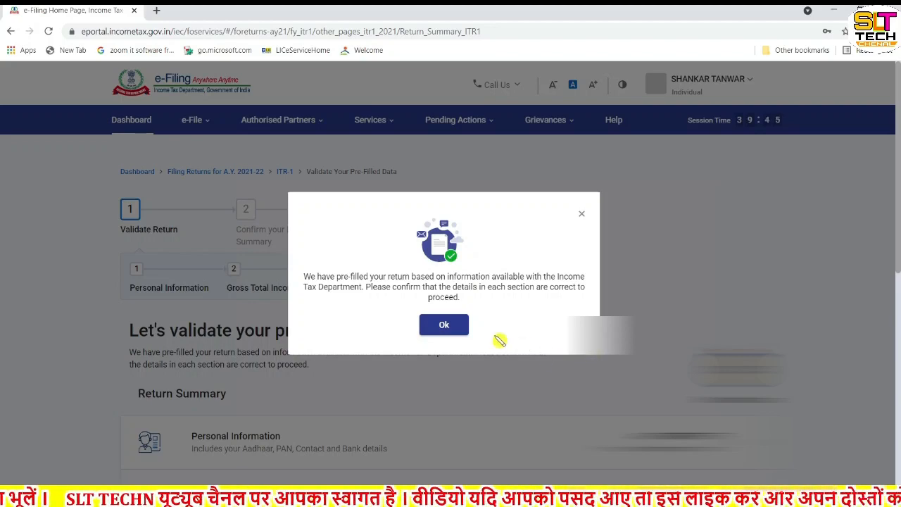
Step: Acknowledge the pre-filled return pop-up with Ok
click(449, 328)
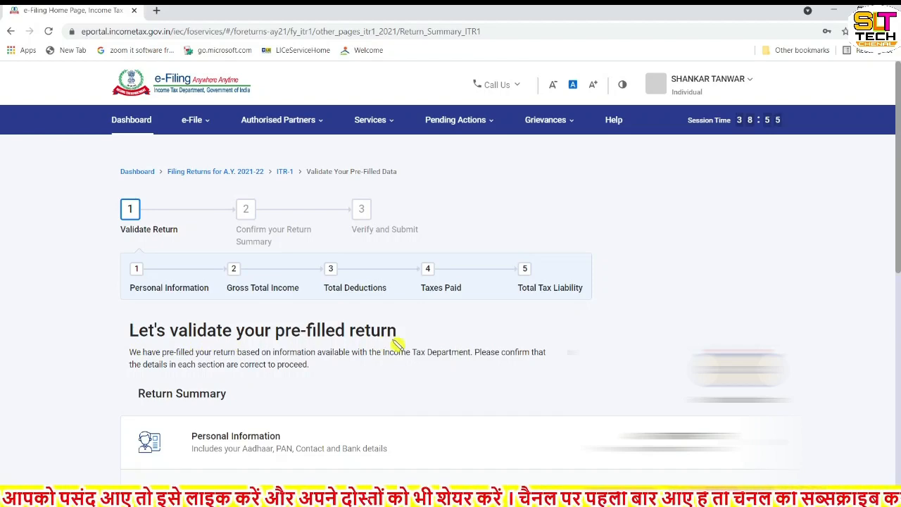
Step: Scroll down the Return Summary to the Personal Information section
scroll(398, 347, down, 1)
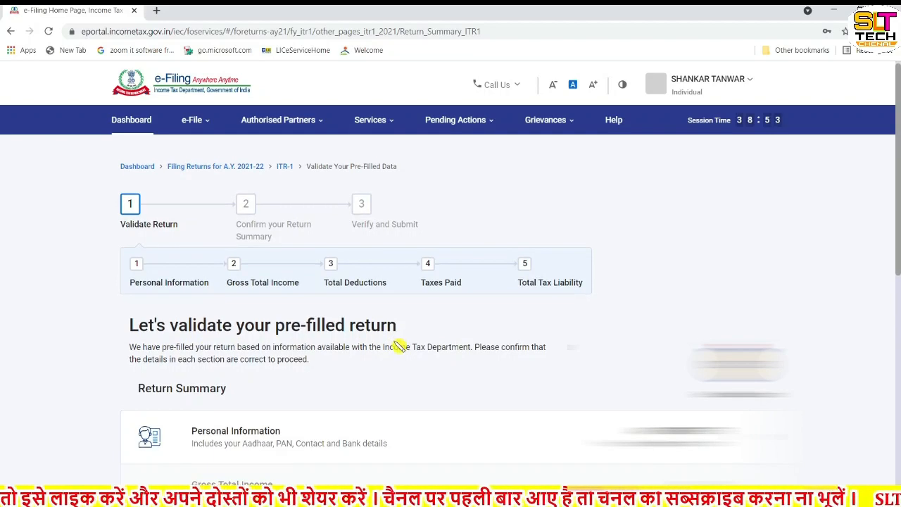
scroll(398, 347, down, 3)
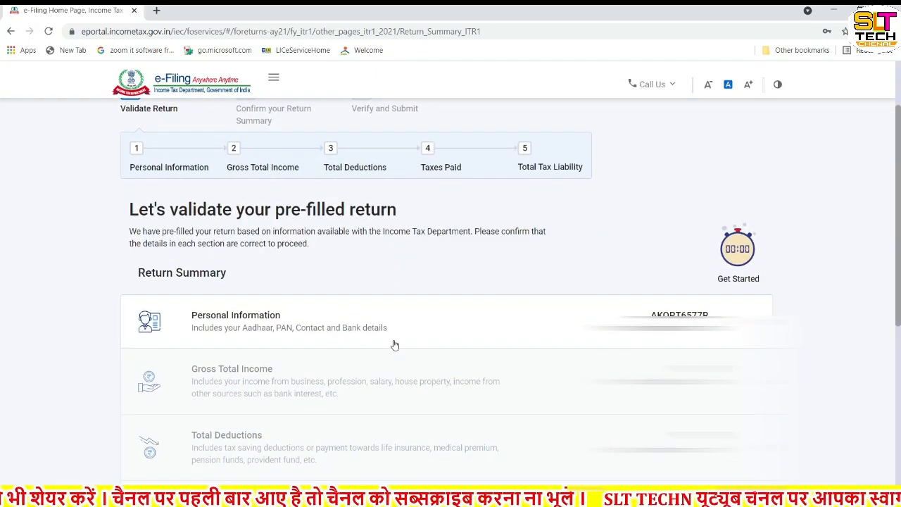
scroll(395, 344, down, 1)
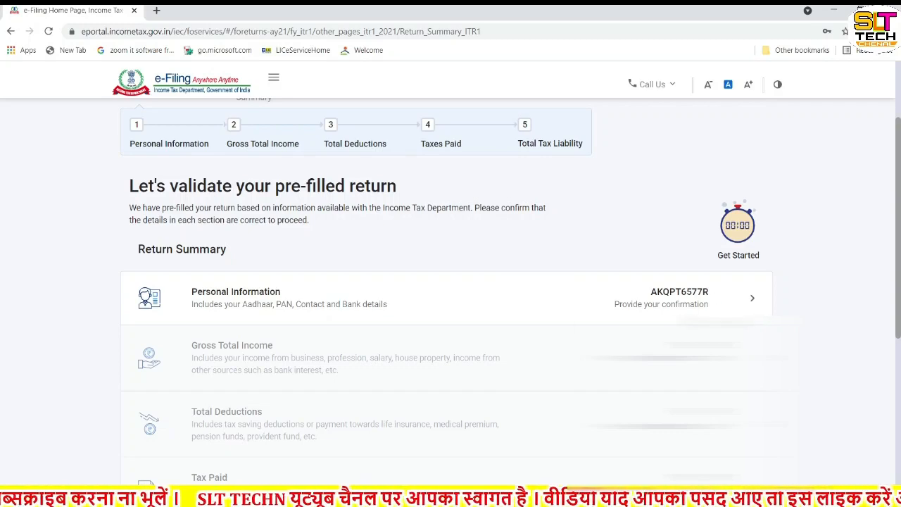
Step: Open Personal Information and review the pre-filled details down to the unselected Nature of Employment field
click(751, 301)
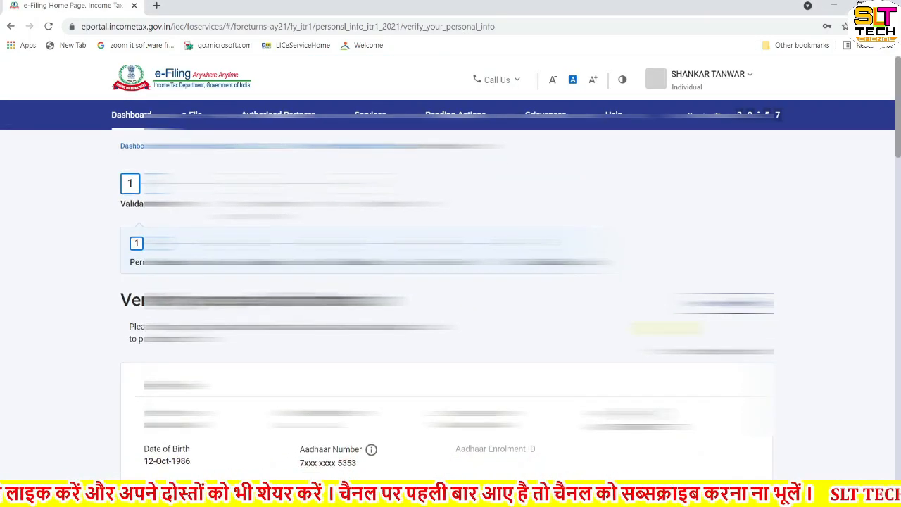
scroll(666, 328, down, 2)
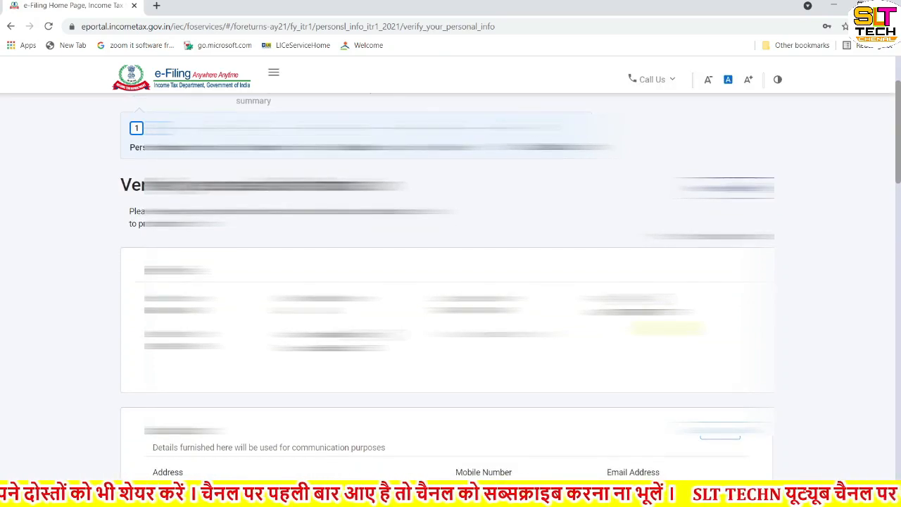
scroll(447, 272, down, 3)
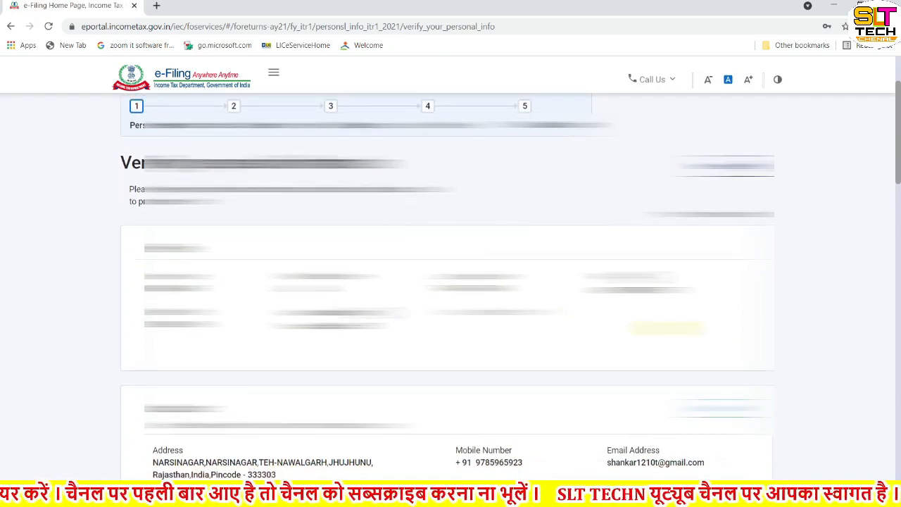
scroll(447, 272, down, 2)
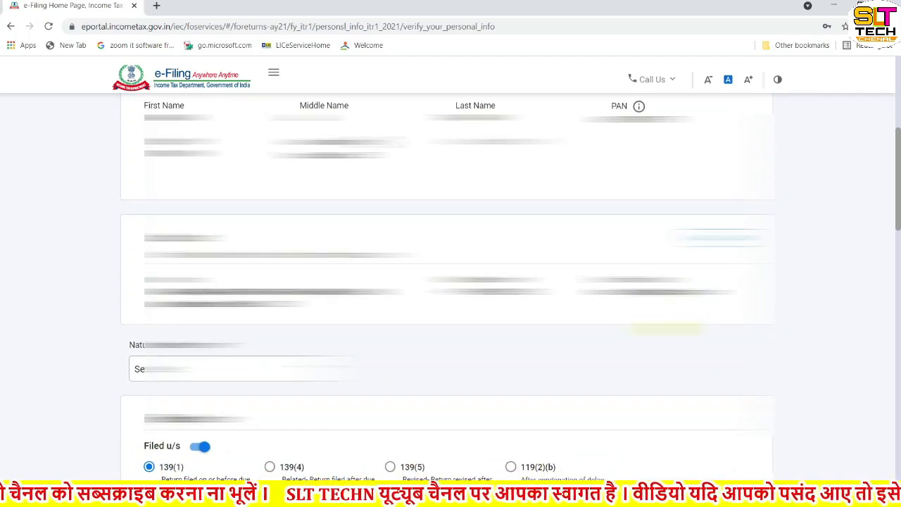
scroll(447, 271, up, 1)
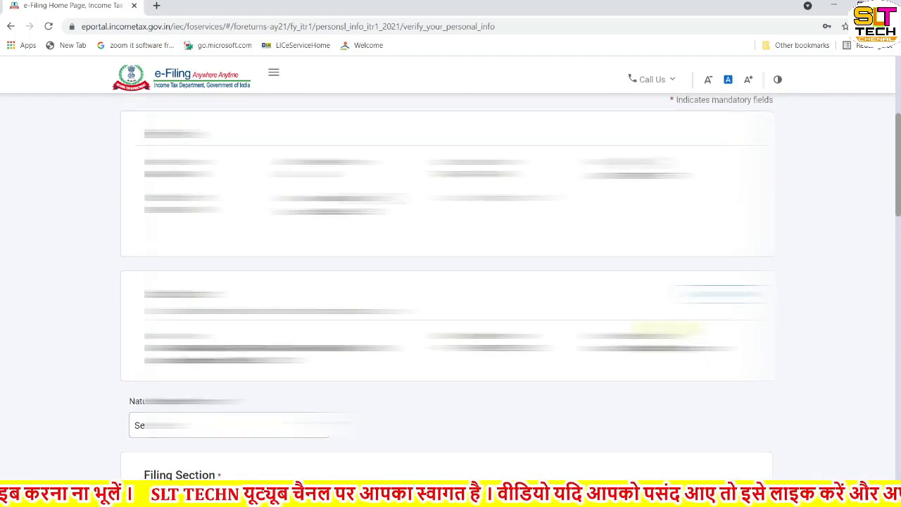
scroll(447, 272, up, 1)
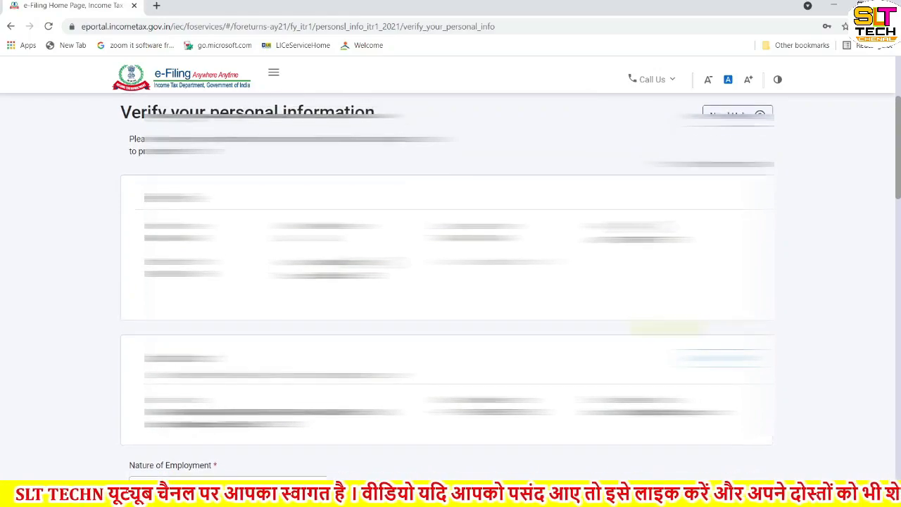
scroll(447, 272, down, 1)
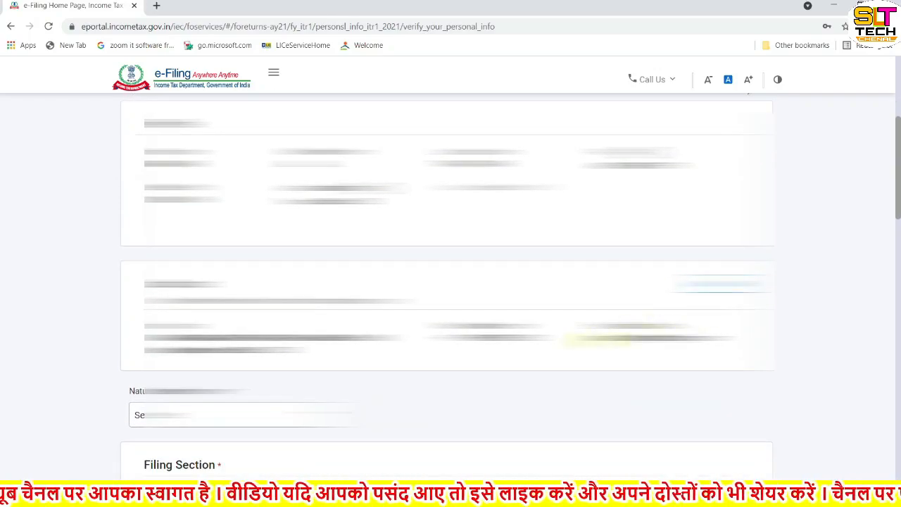
scroll(596, 341, down, 2)
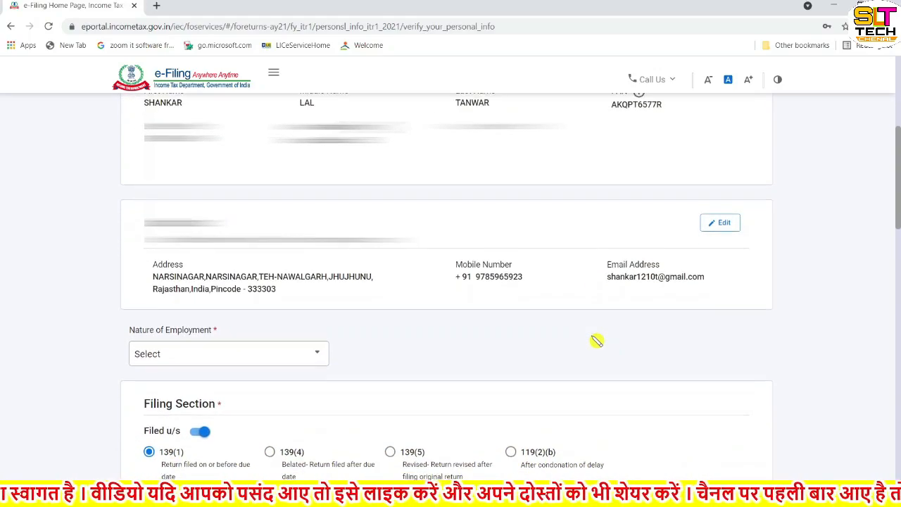
scroll(597, 341, down, 1)
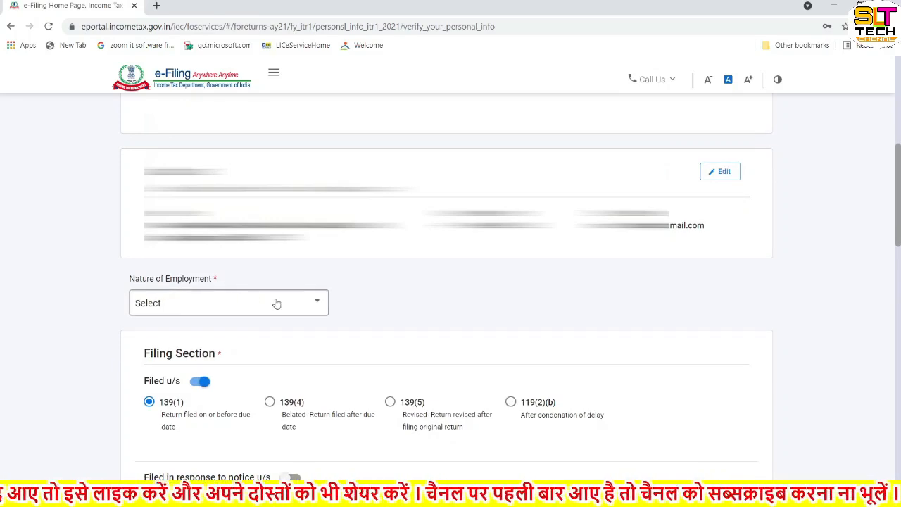
Step: Choose State Government as Nature of Employment, keeping Filing Section 139(1), and continue to the tax regime question
click(314, 305)
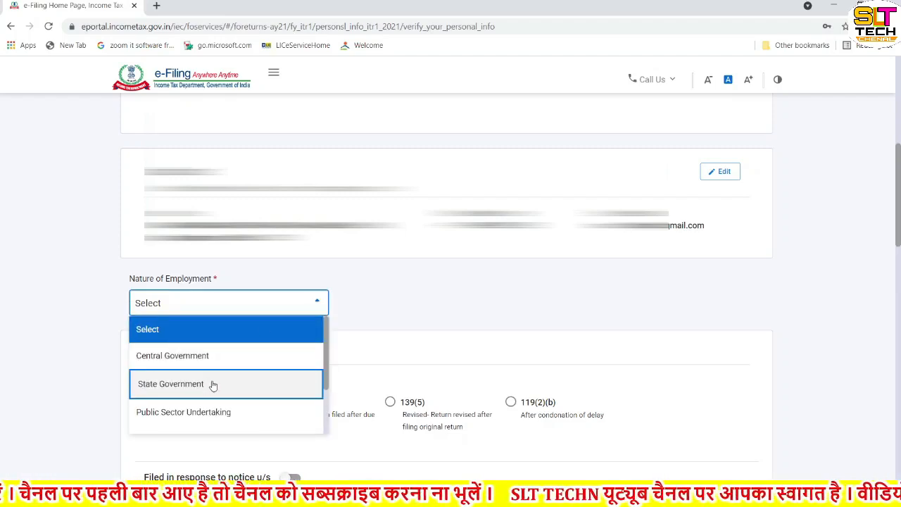
scroll(274, 386, down, 3)
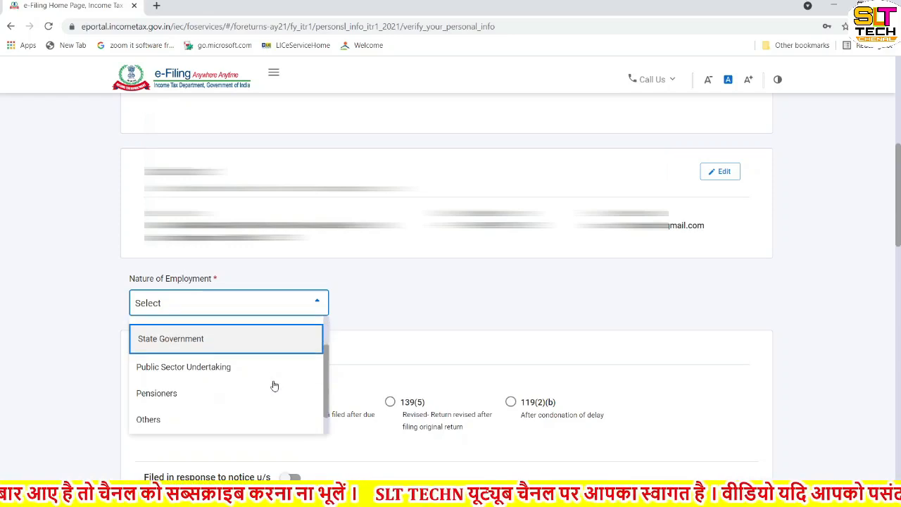
scroll(274, 386, up, 4)
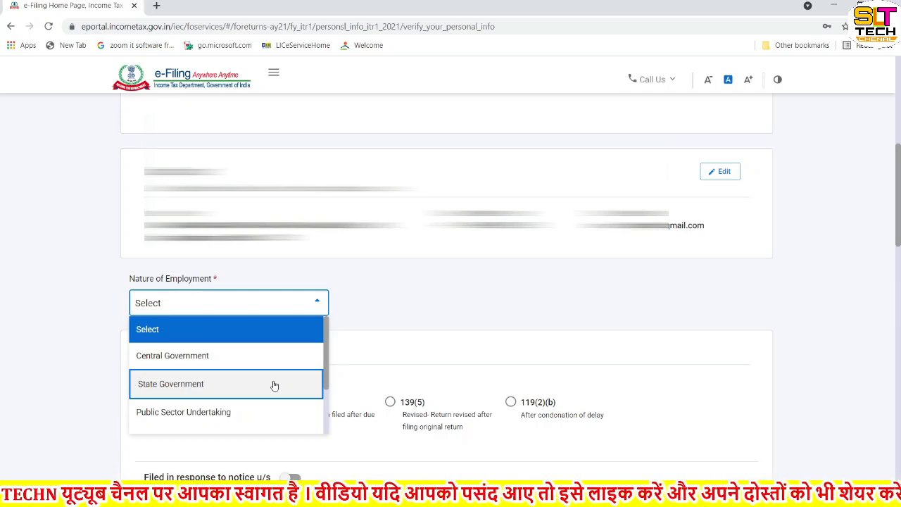
click(199, 386)
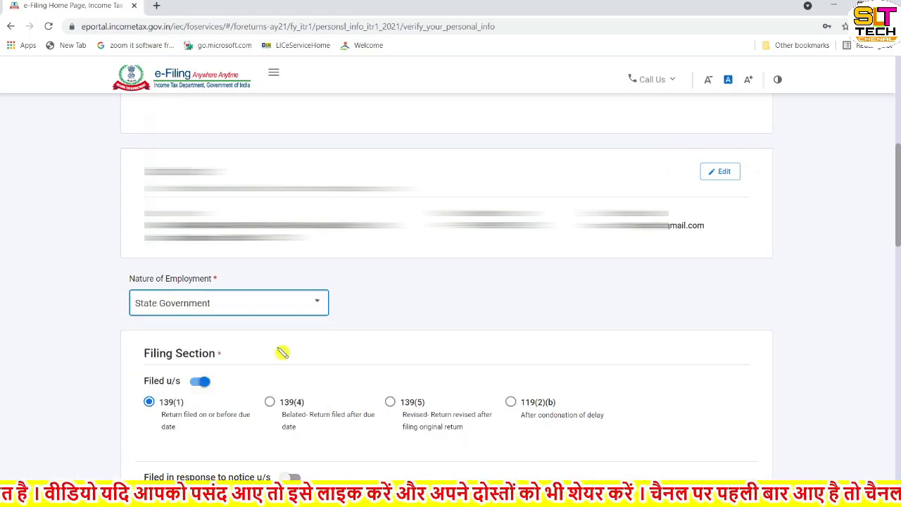
scroll(282, 353, down, 3)
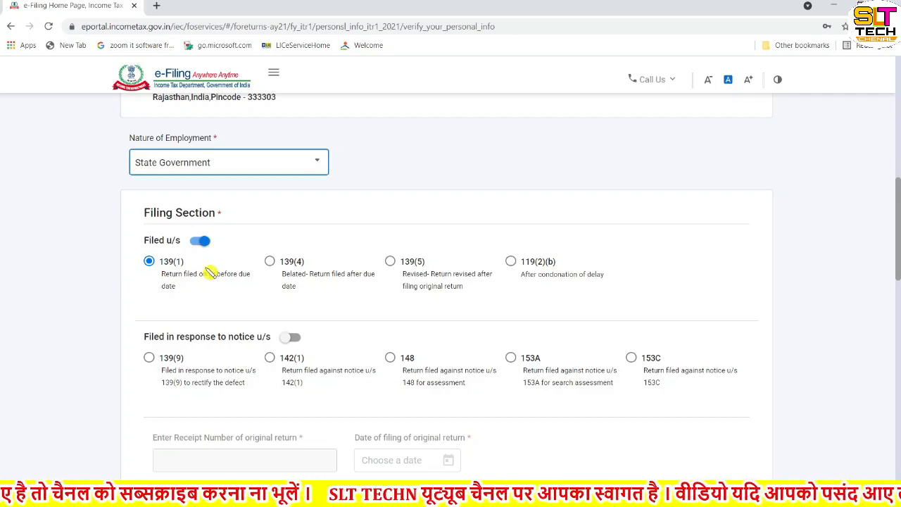
scroll(210, 273, down, 1)
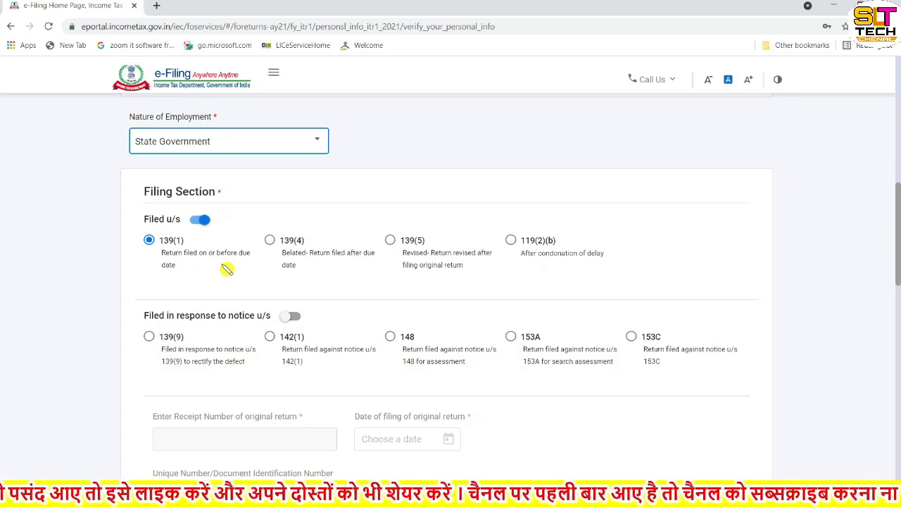
scroll(227, 269, down, 5)
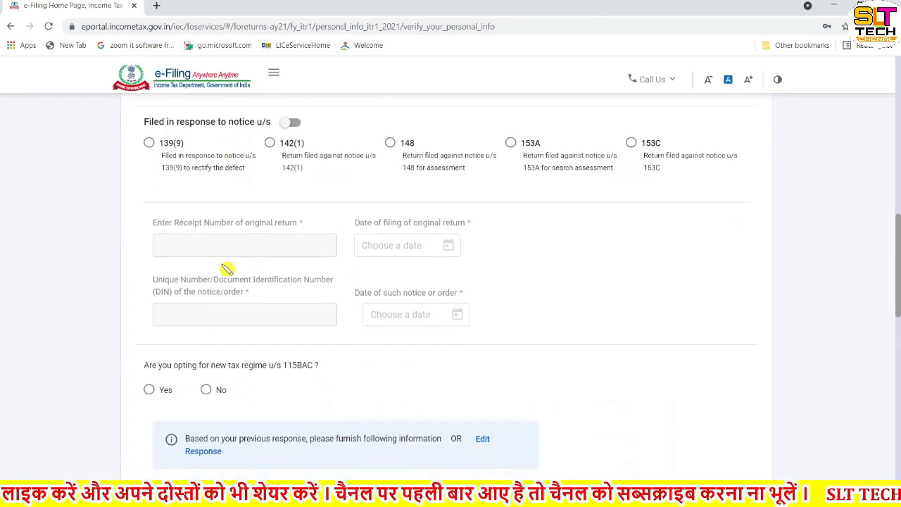
scroll(227, 269, down, 2)
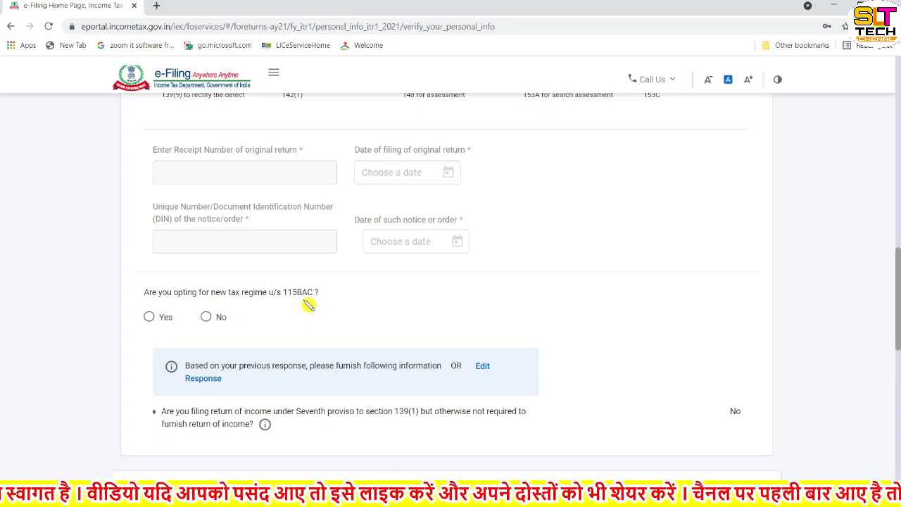
Step: Answer No to opting for the new tax regime u/s 115BAC and review the pre-validated refund bank account
click(206, 318)
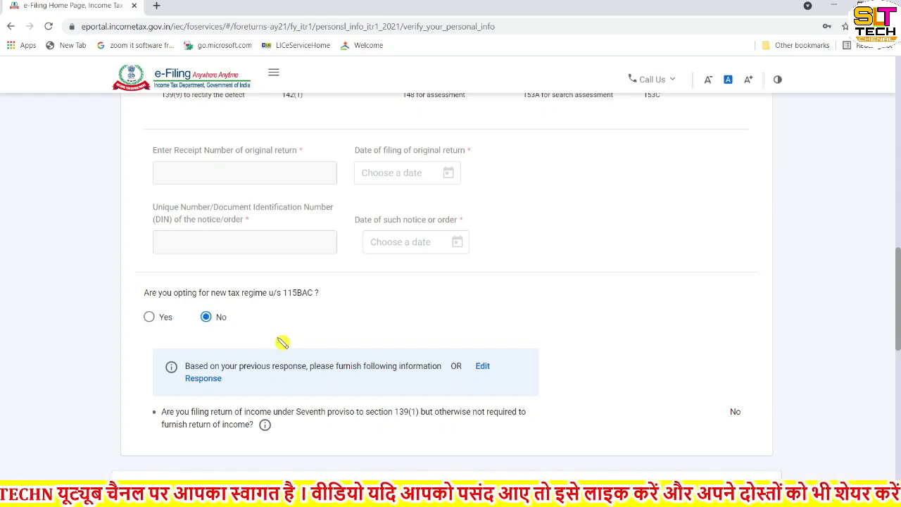
scroll(282, 343, down, 4)
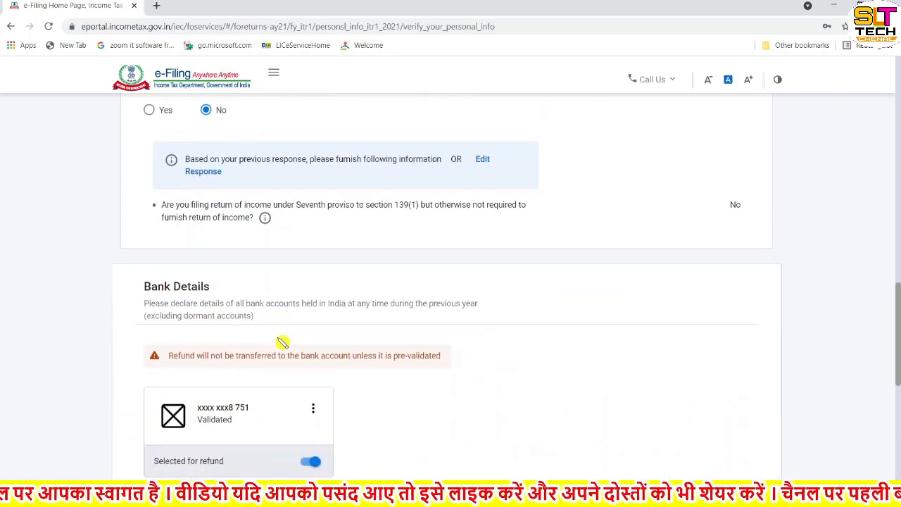
scroll(282, 343, down, 1)
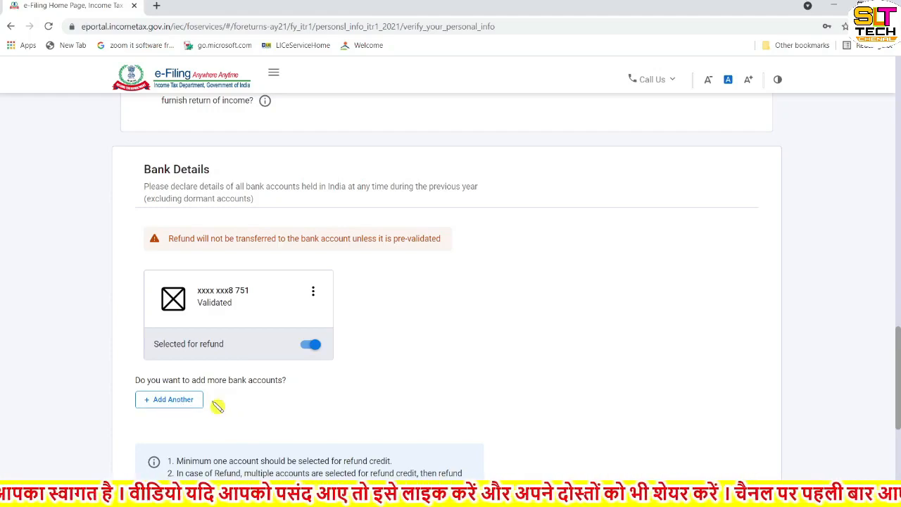
scroll(218, 406, down, 2)
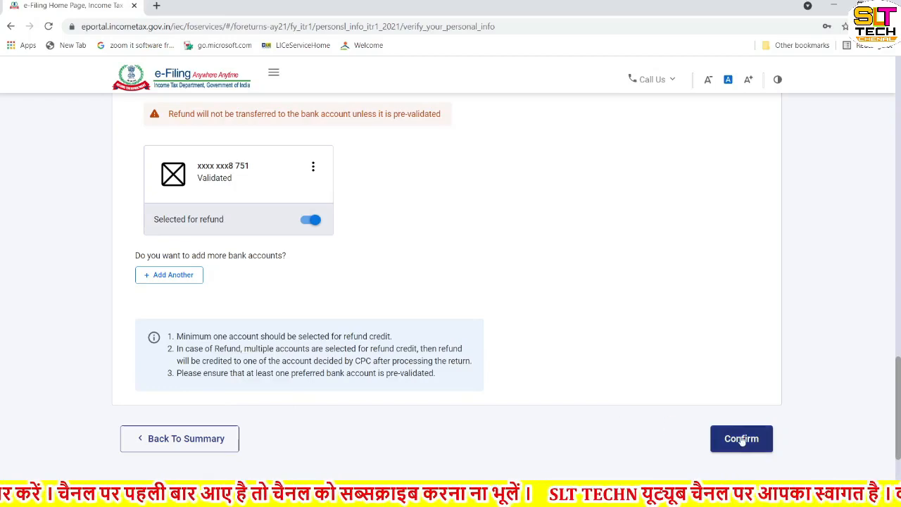
scroll(743, 440, down, 1)
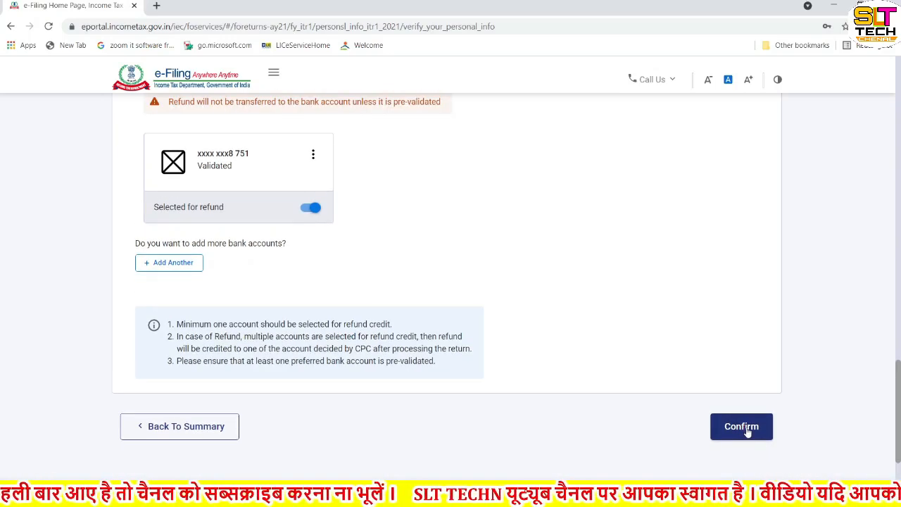
Step: Confirm the personal information and bank details, then check the Gross Total Income row on the Return Summary
click(742, 427)
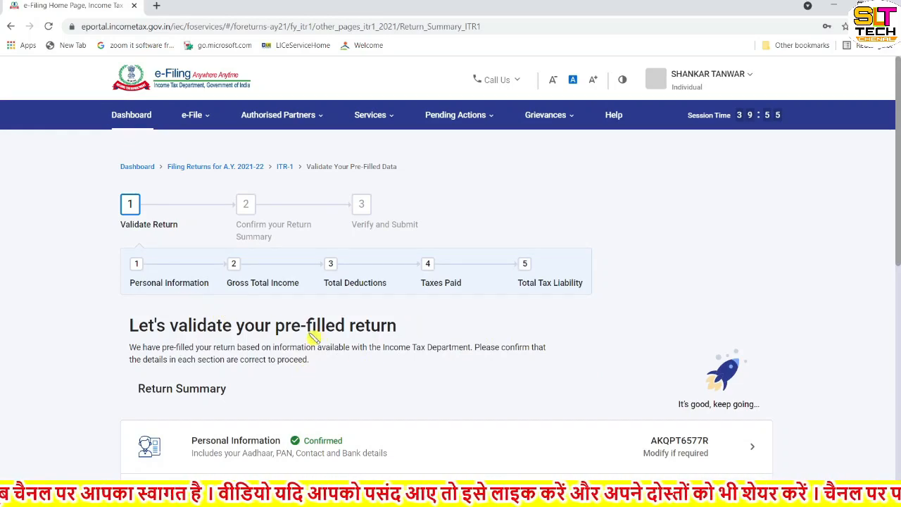
scroll(349, 349, down, 2)
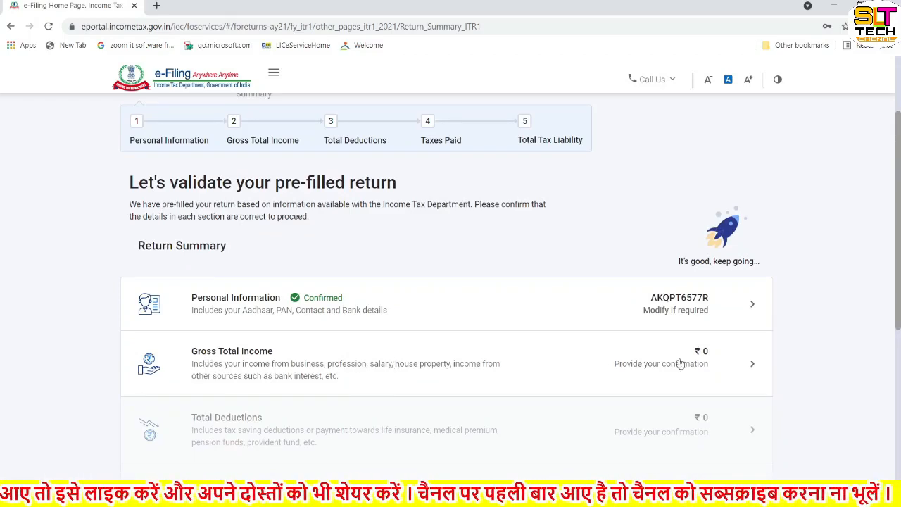
Step: Open Gross Total Income and review the salary exemption questions under 10(14)(i), 10(14)(ii) and 10(13A)
click(748, 366)
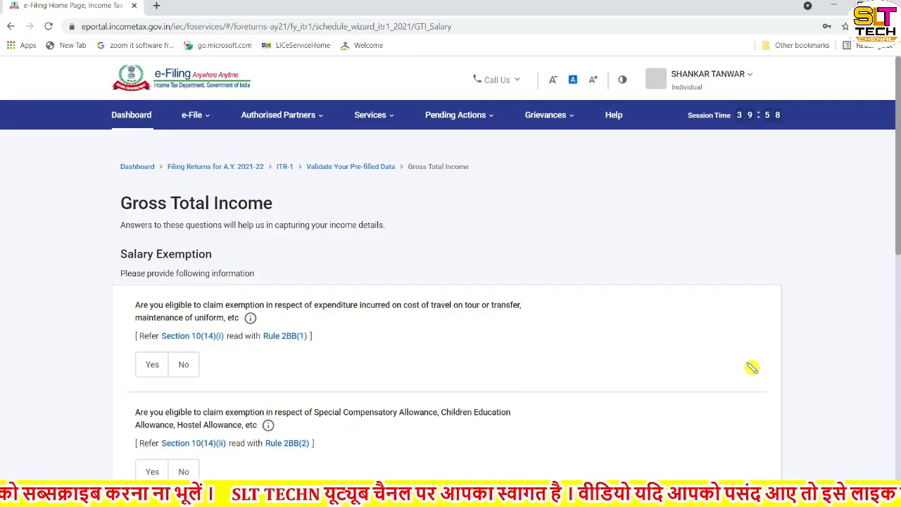
scroll(515, 386, down, 1)
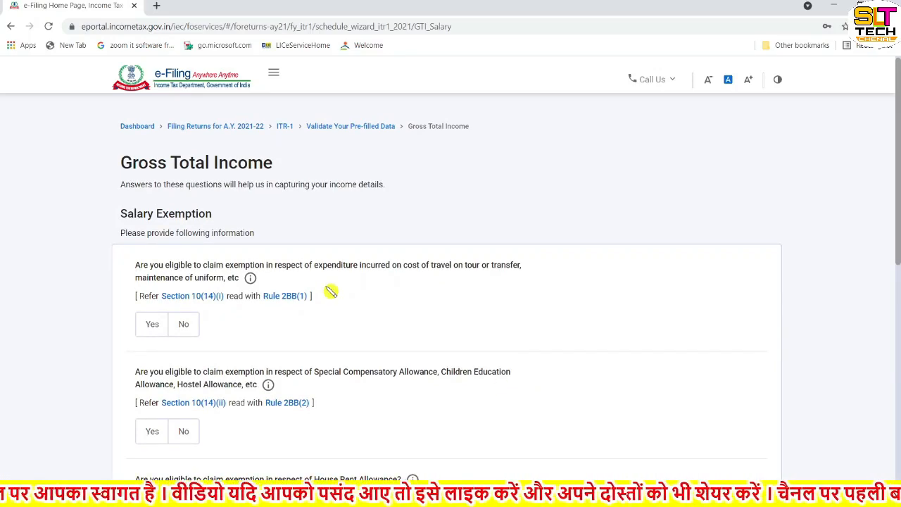
scroll(331, 291, down, 3)
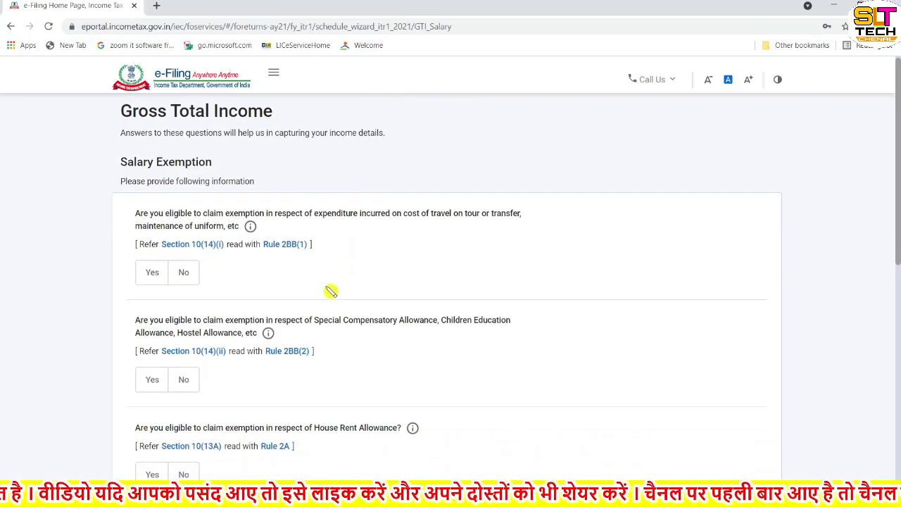
scroll(331, 292, down, 2)
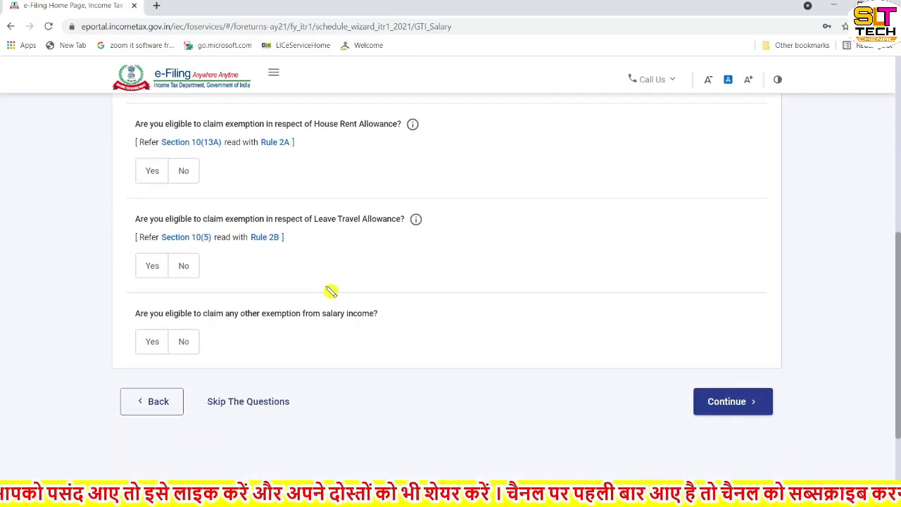
scroll(331, 291, up, 1)
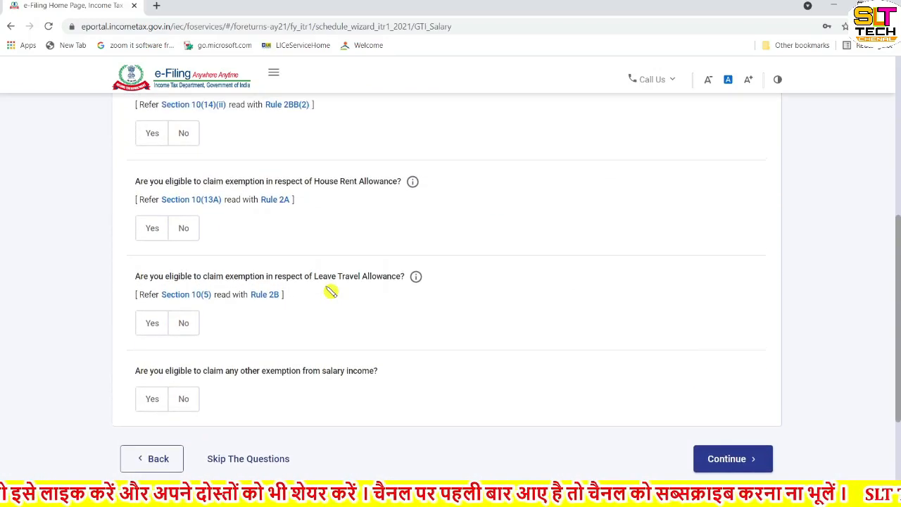
scroll(331, 292, down, 1)
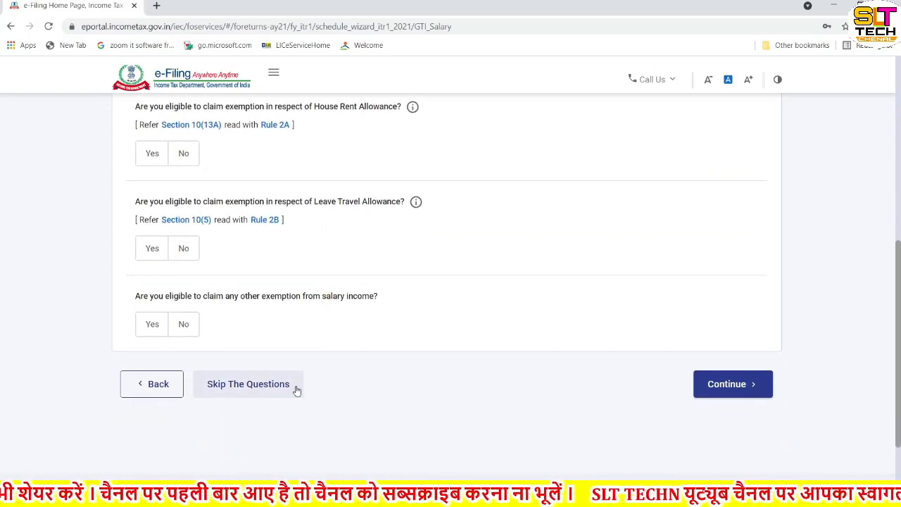
scroll(302, 391, up, 2)
scroll(301, 392, up, 2)
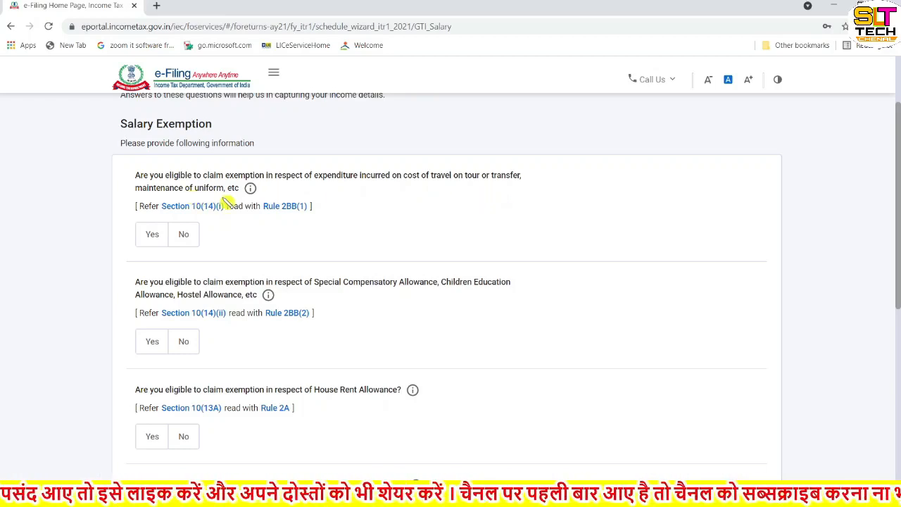
Step: Answer No to the 10(14) allowance exemptions and claim a House Rent Allowance exemption of 36,000
click(183, 239)
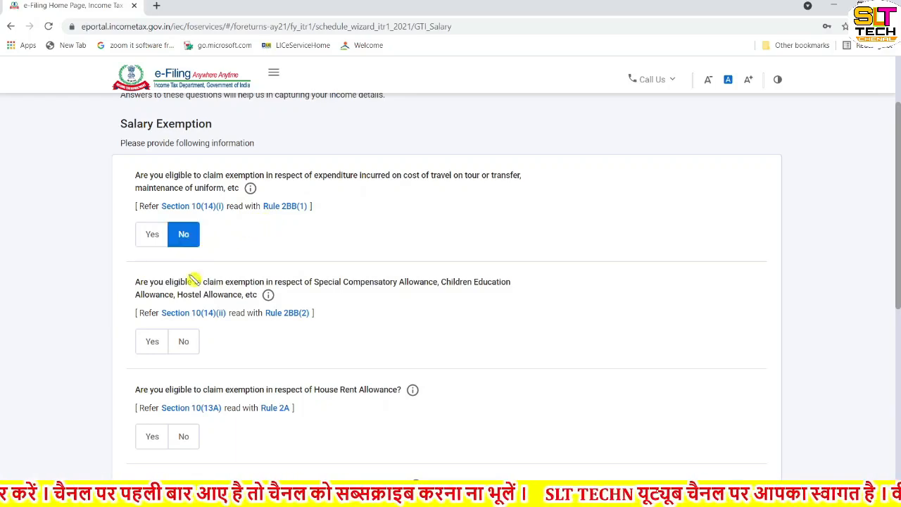
click(183, 346)
scroll(185, 350, down, 2)
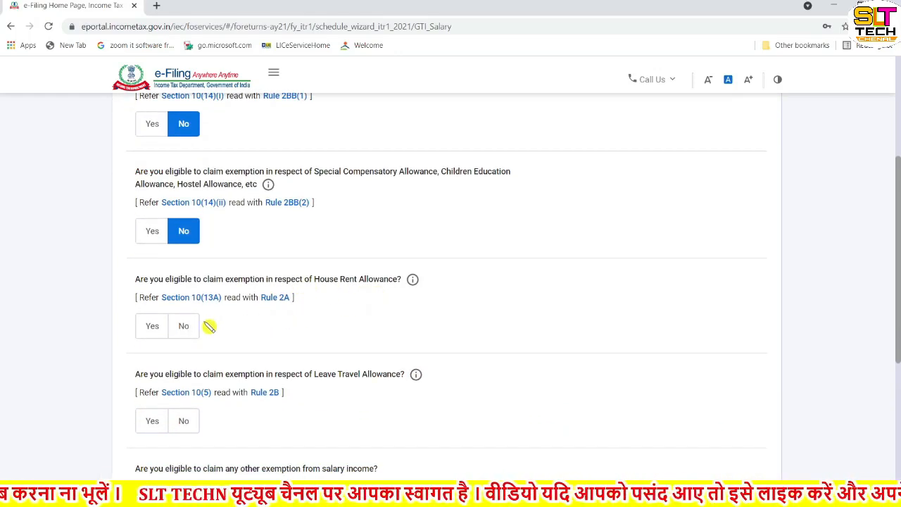
click(154, 327)
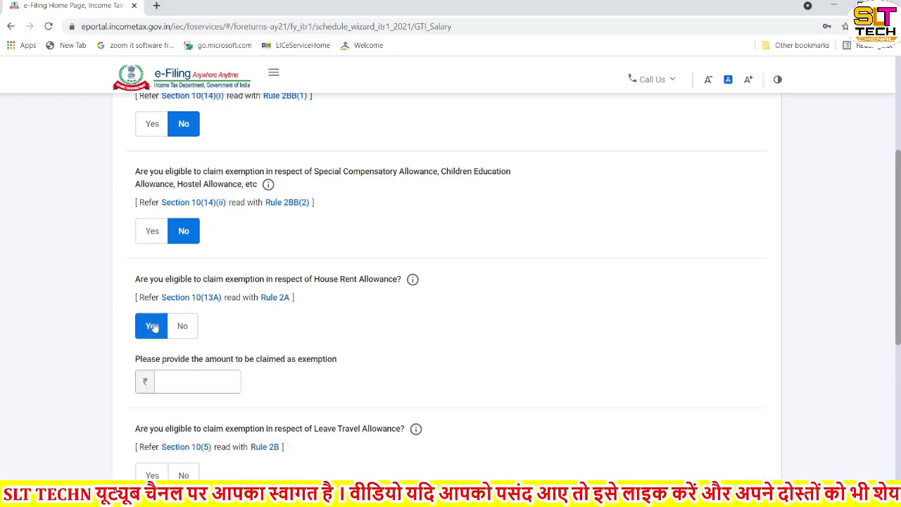
click(188, 381)
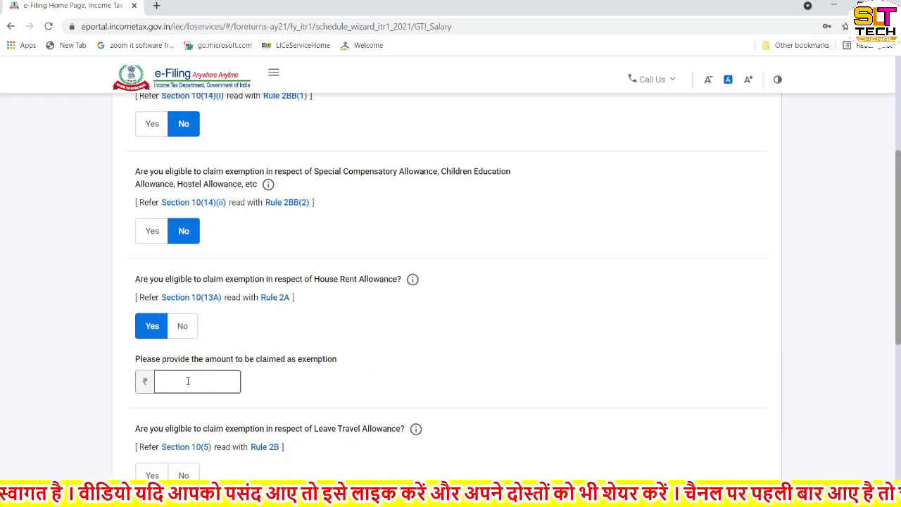
scroll(188, 381, down, 1)
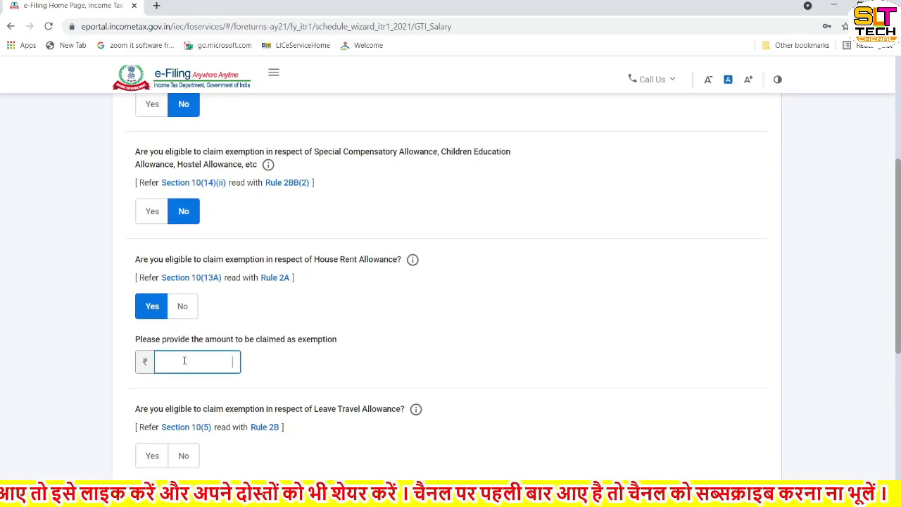
text(36000)
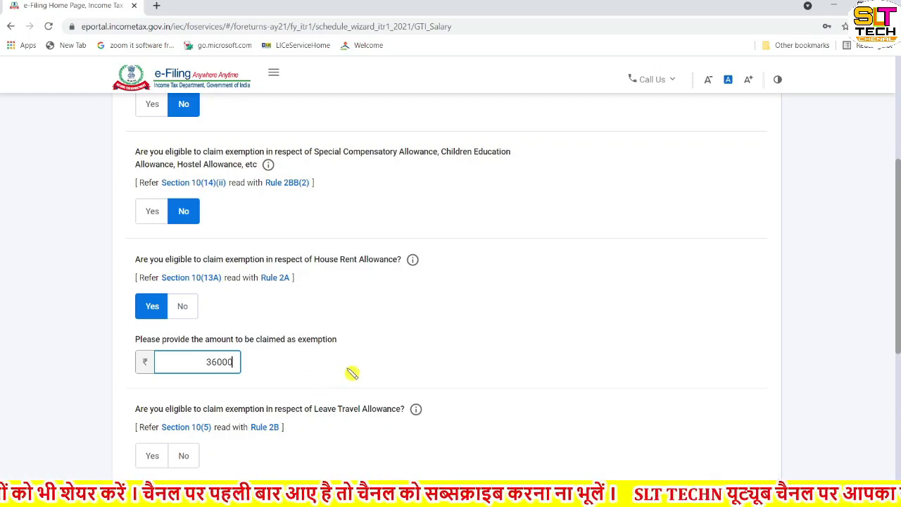
scroll(352, 373, down, 3)
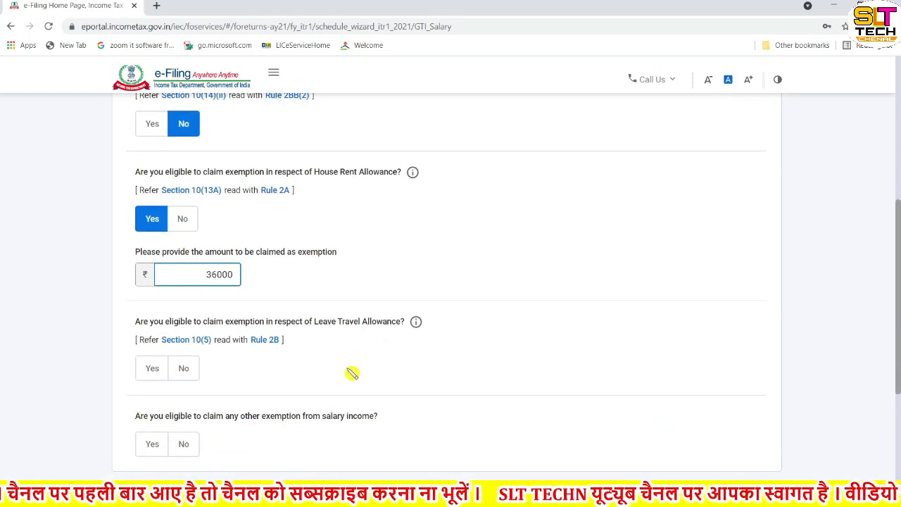
Step: Answer No to the Leave Travel Allowance exemption and to any other salary exemption
click(183, 370)
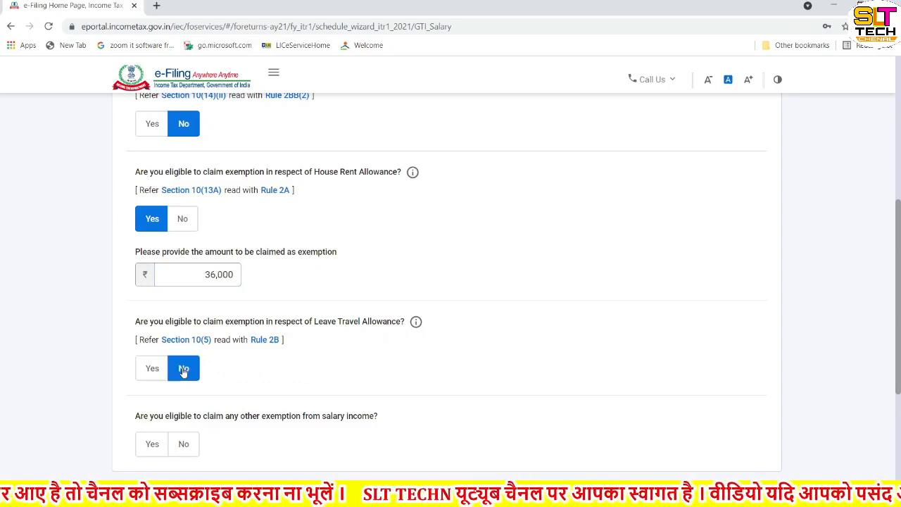
scroll(183, 369, down, 3)
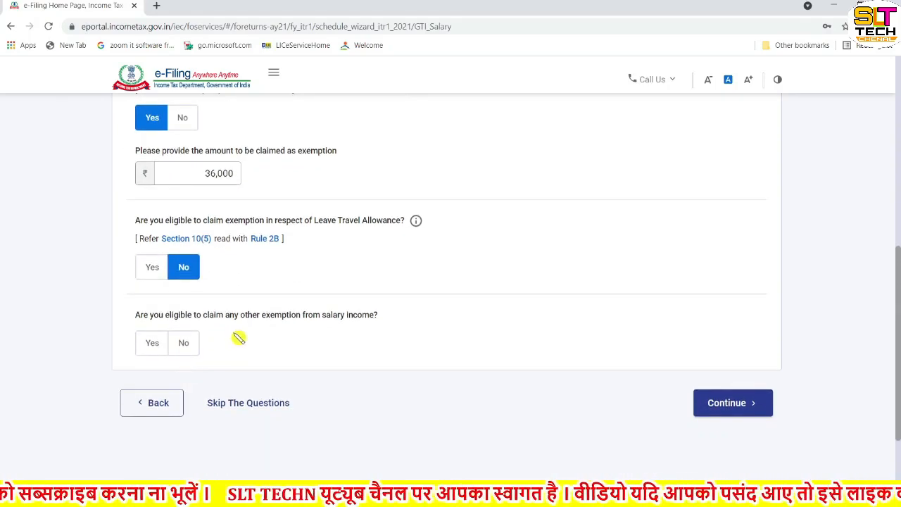
click(187, 346)
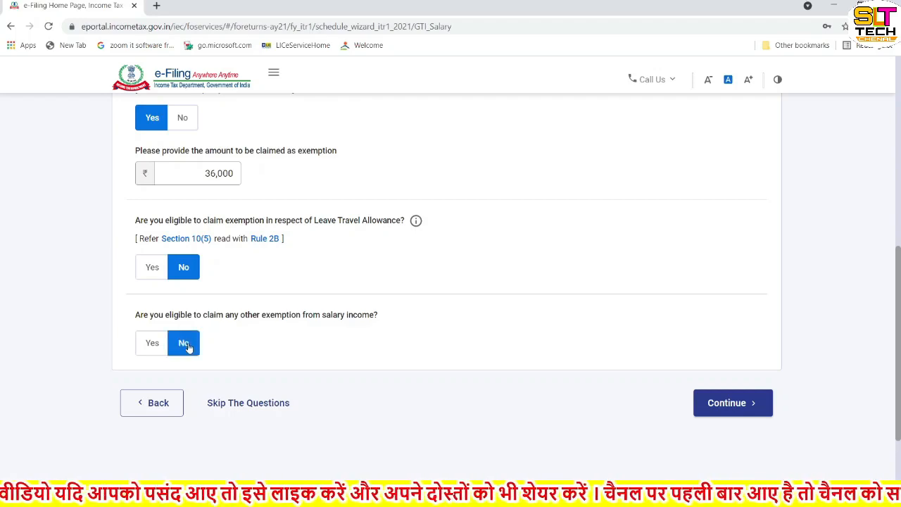
Step: Continue to the income source details and open Income from Salary for editing, with gross salary at 0
click(730, 404)
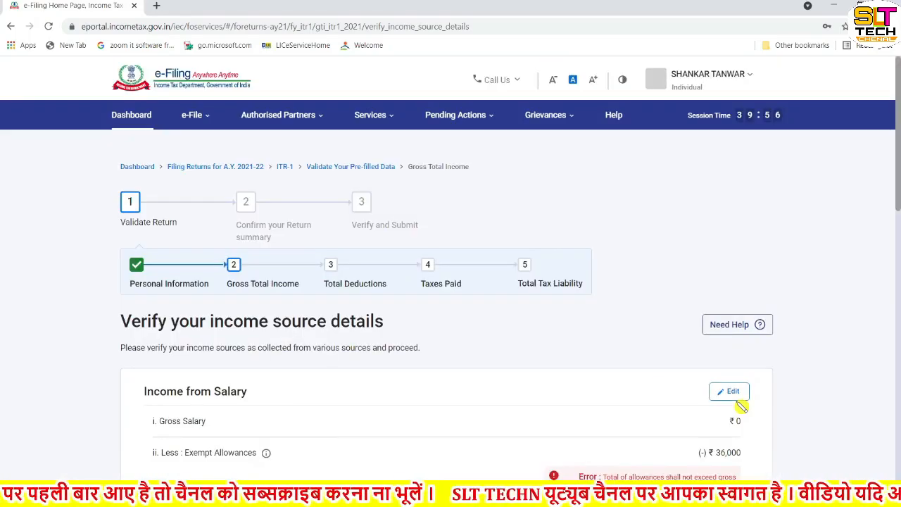
scroll(742, 407, down, 1)
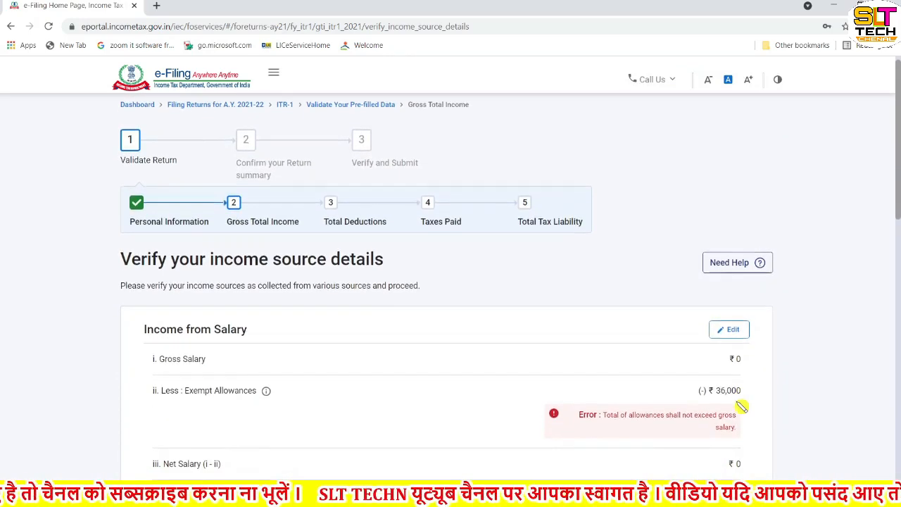
scroll(742, 407, down, 1)
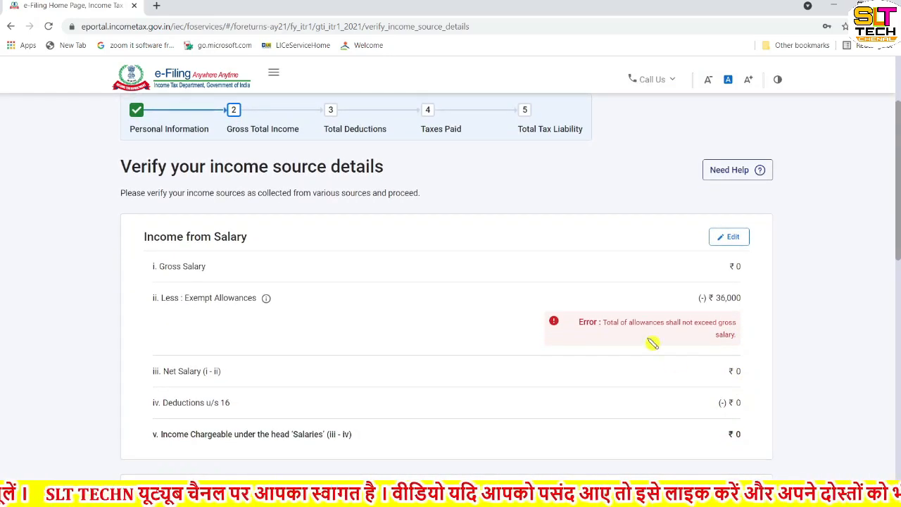
scroll(713, 317, down, 2)
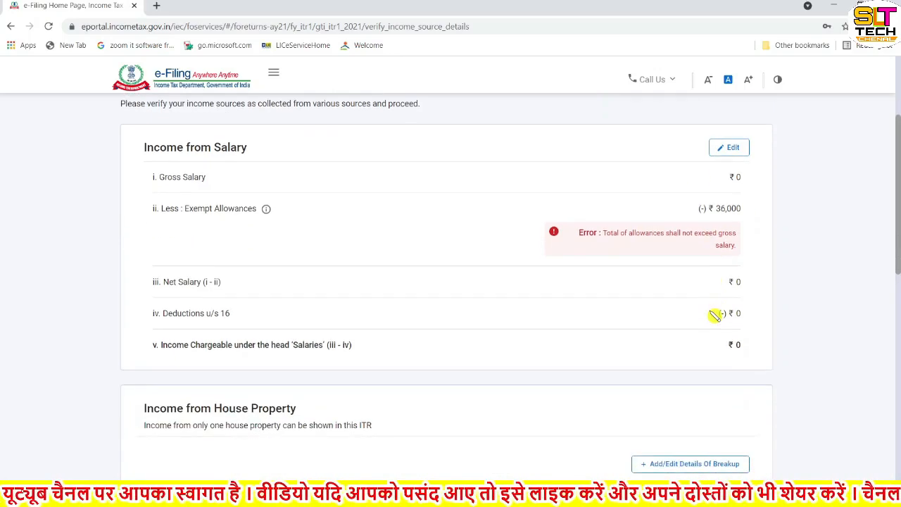
scroll(713, 310, up, 2)
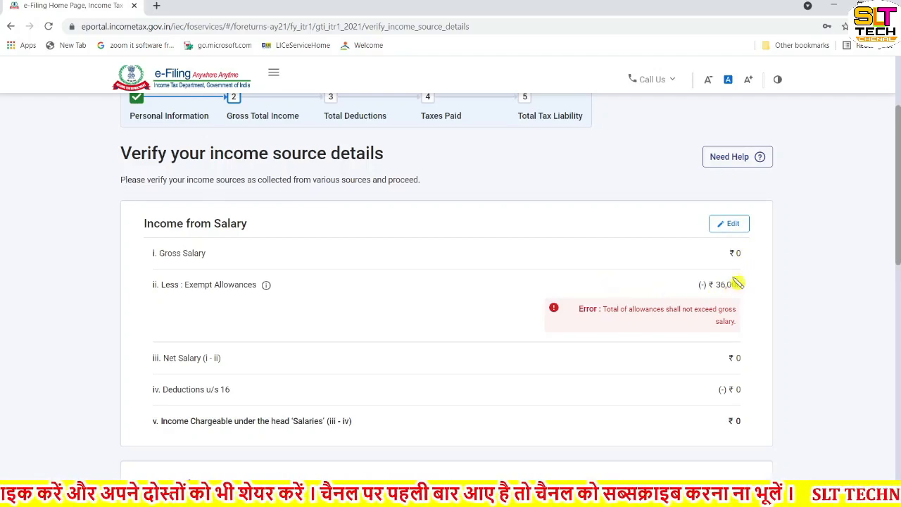
click(735, 226)
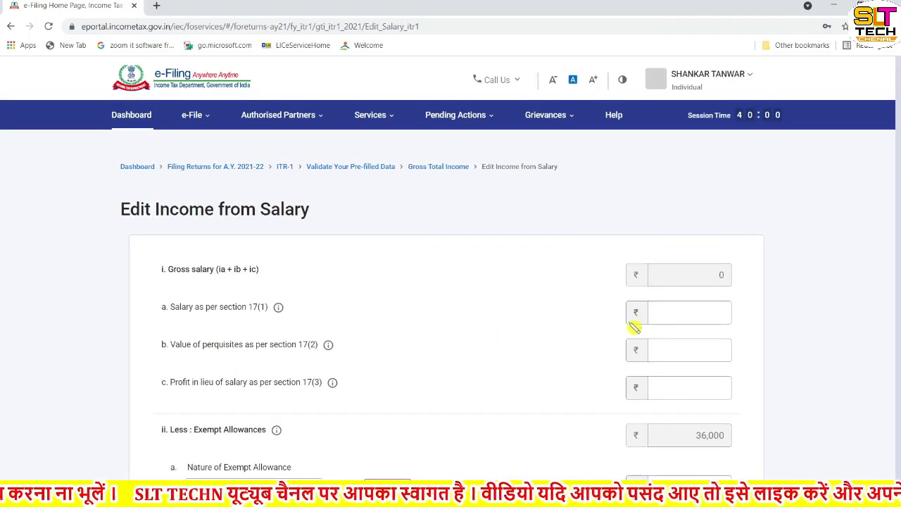
Step: Enter 650000 as salary under section 17(1), making net salary 6,14,000, and save
click(669, 312)
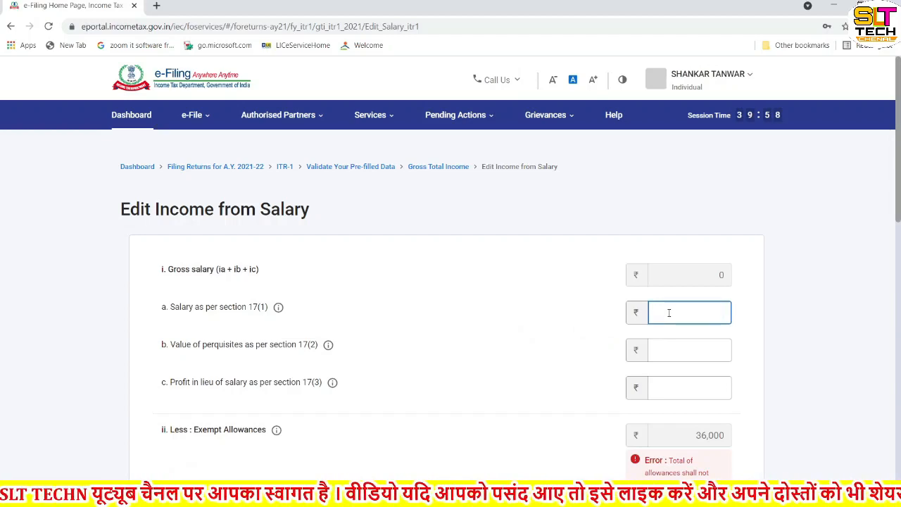
text(65)
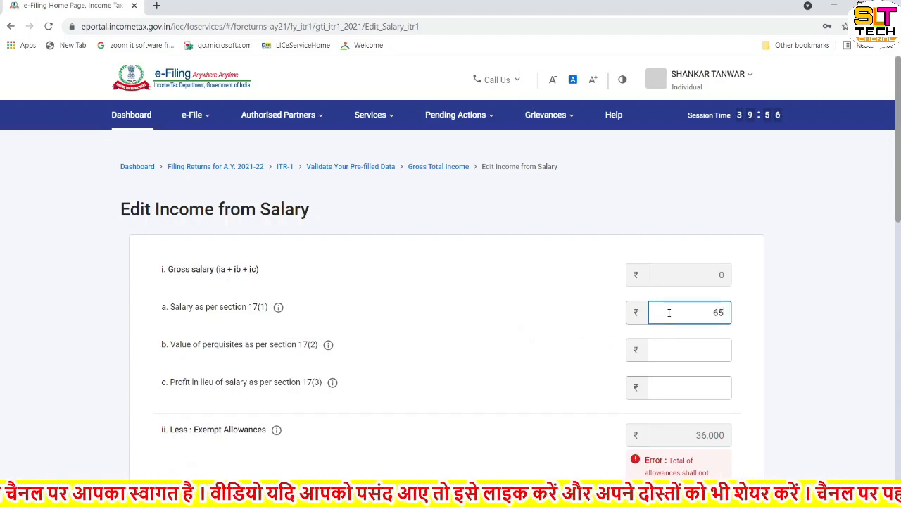
text(000)
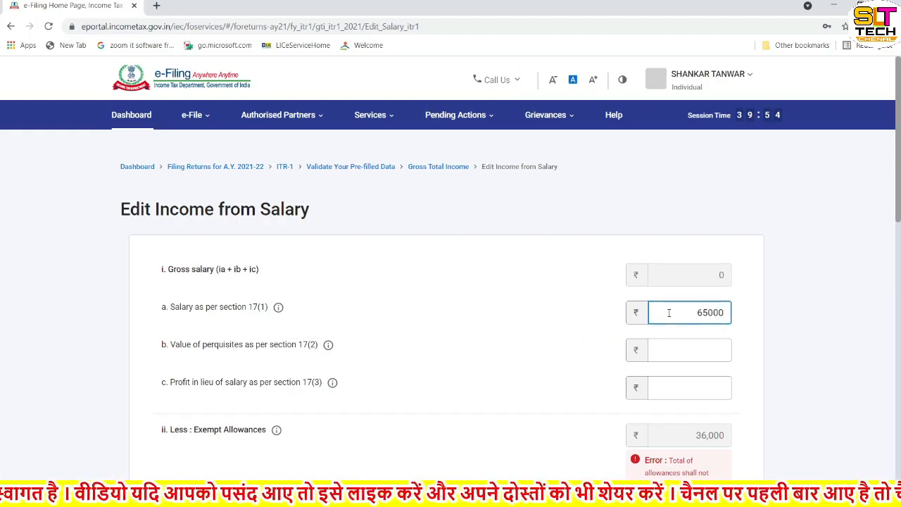
text(0)
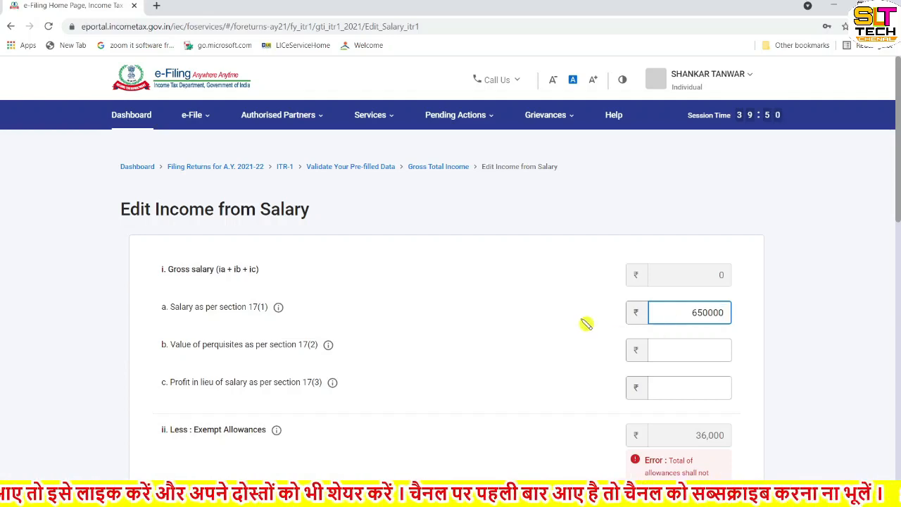
click(775, 328)
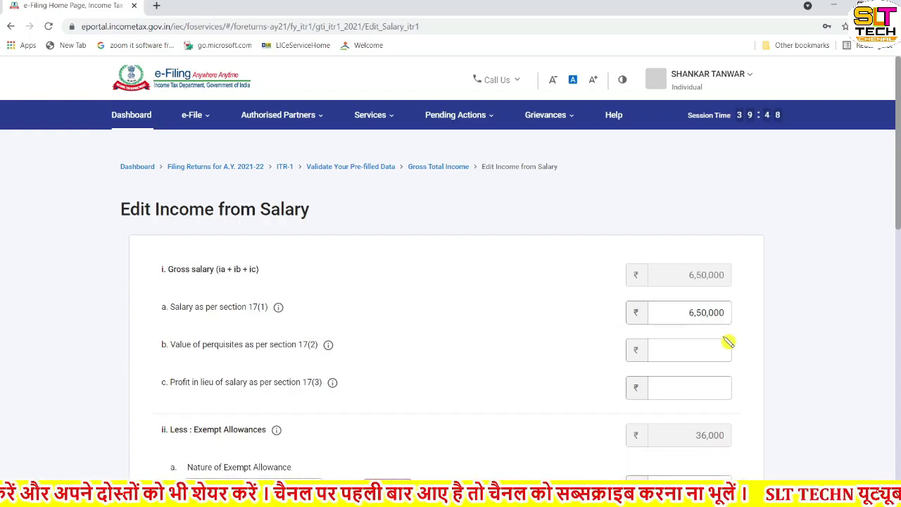
scroll(704, 342, down, 1)
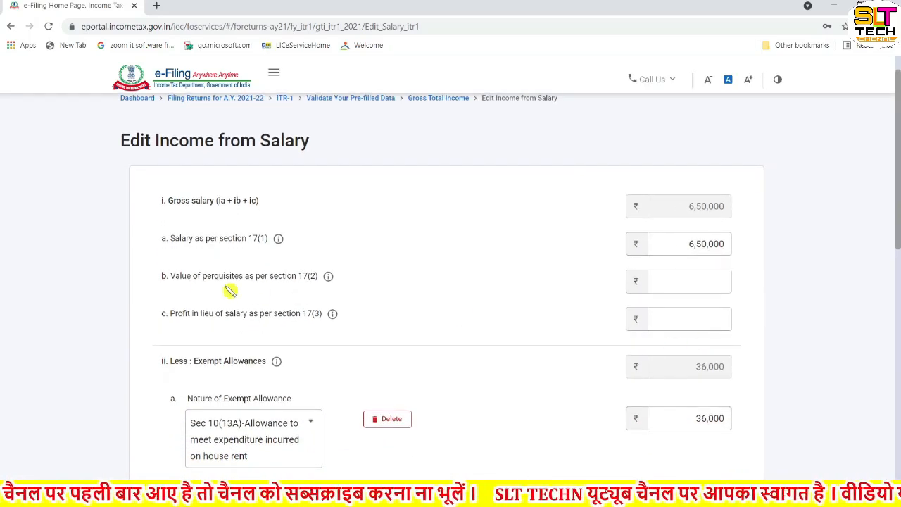
scroll(639, 351, down, 3)
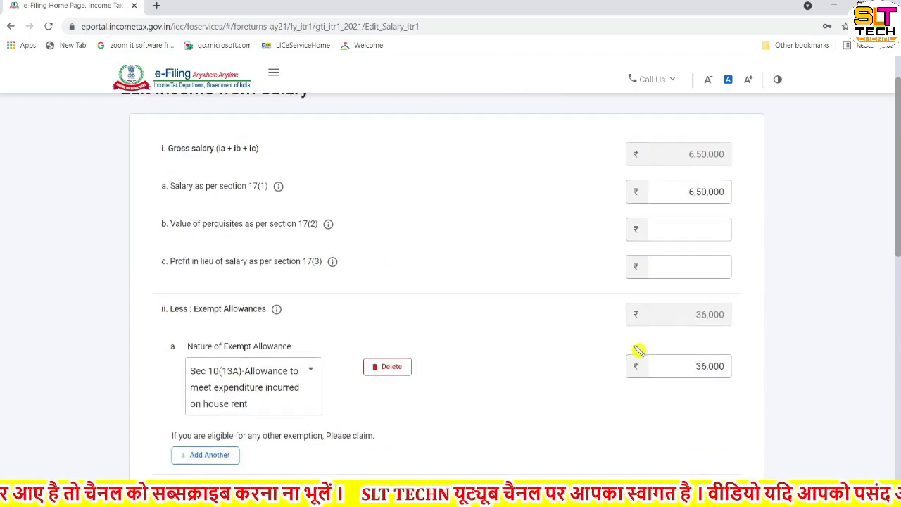
scroll(639, 351, down, 3)
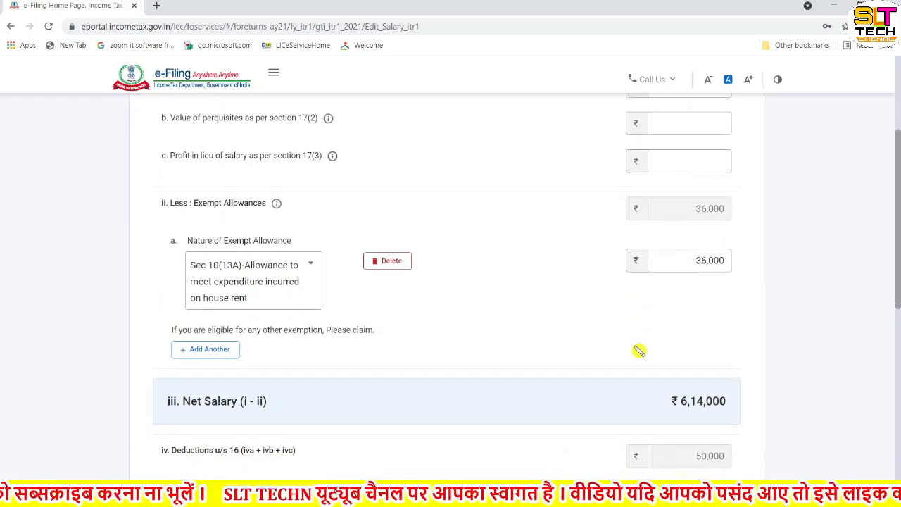
scroll(638, 350, down, 2)
scroll(639, 351, down, 3)
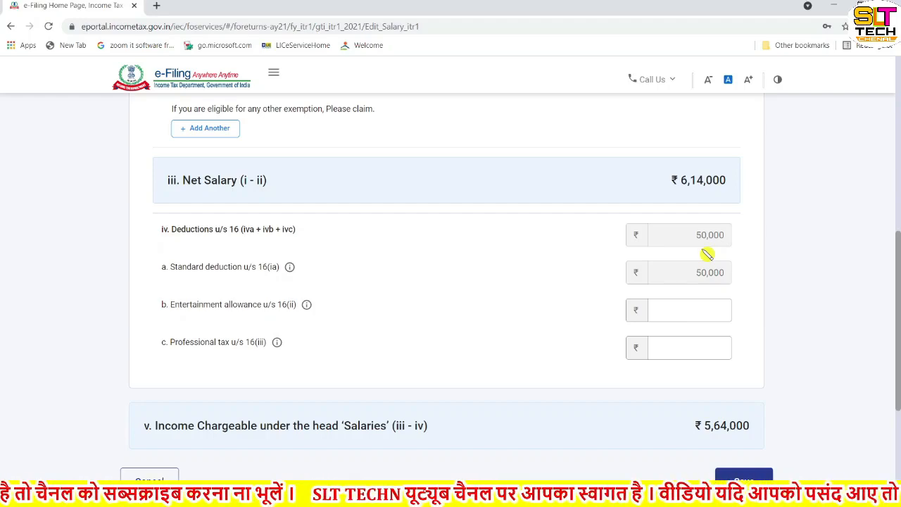
scroll(707, 254, down, 3)
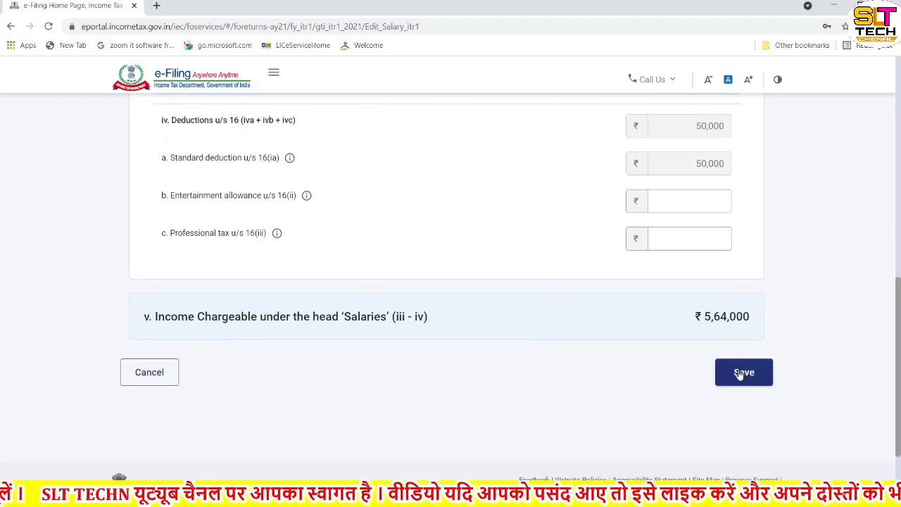
click(739, 374)
Step: Save the salary details and confirm the Gross Total Income of ₹5,64,000
click(739, 374)
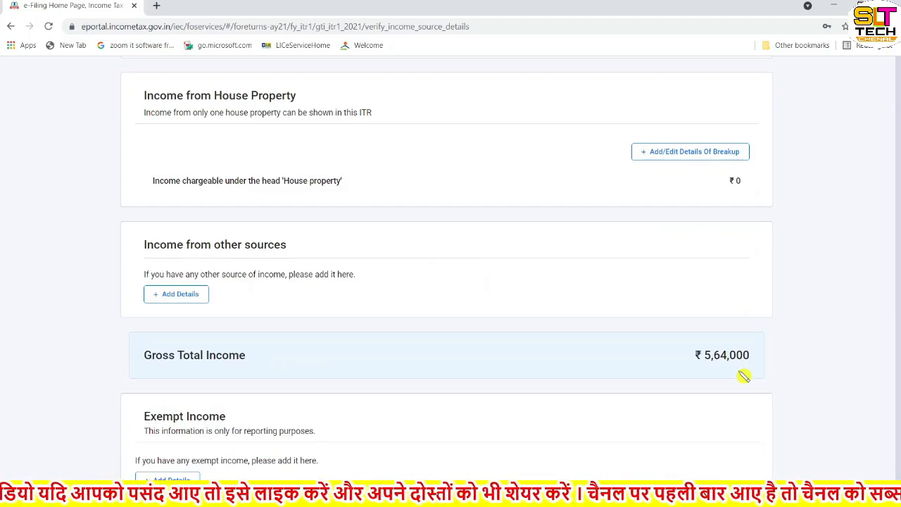
scroll(638, 345, down, 3)
scroll(640, 348, down, 3)
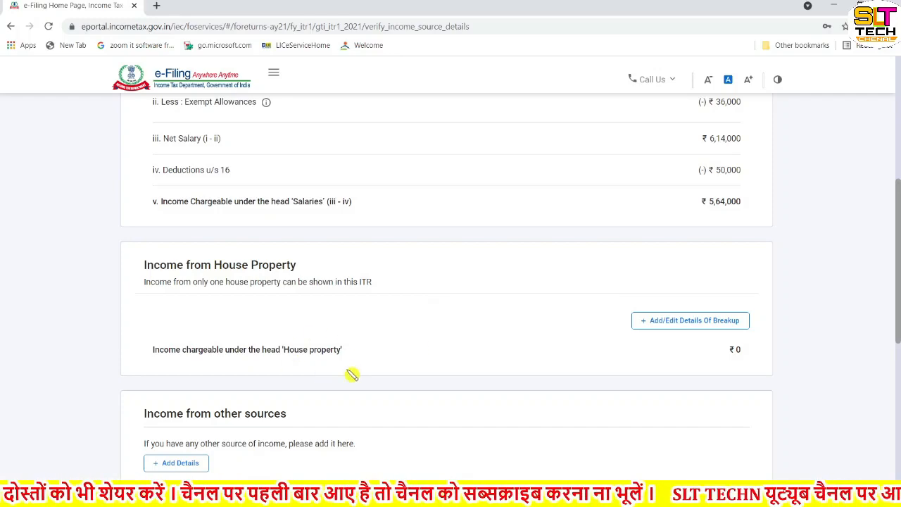
scroll(388, 381, down, 1)
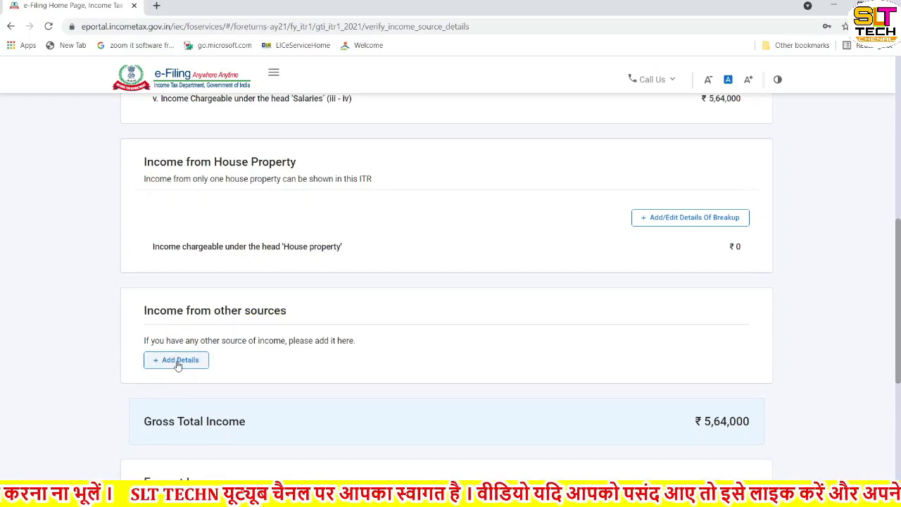
scroll(177, 364, down, 5)
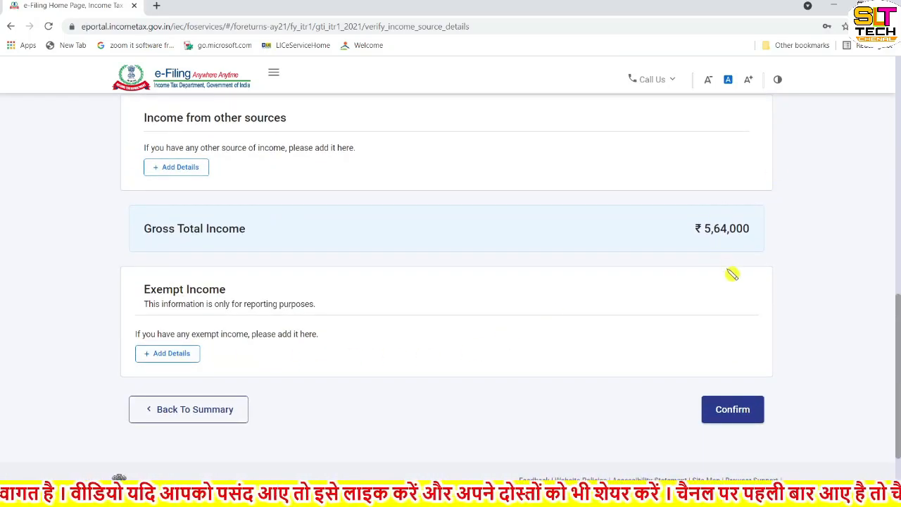
click(741, 414)
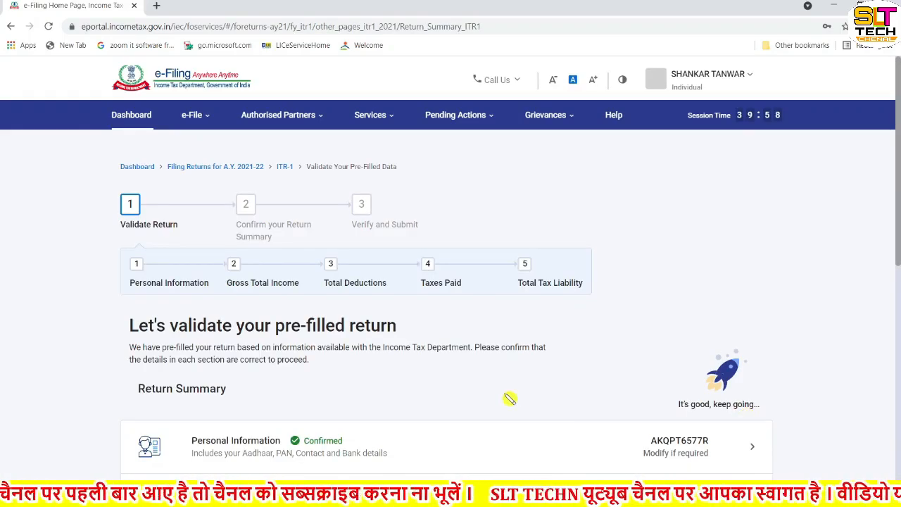
Step: Scroll the Return Summary to the Total Deductions row, currently 0, and open its Deduction page
scroll(510, 398, down, 2)
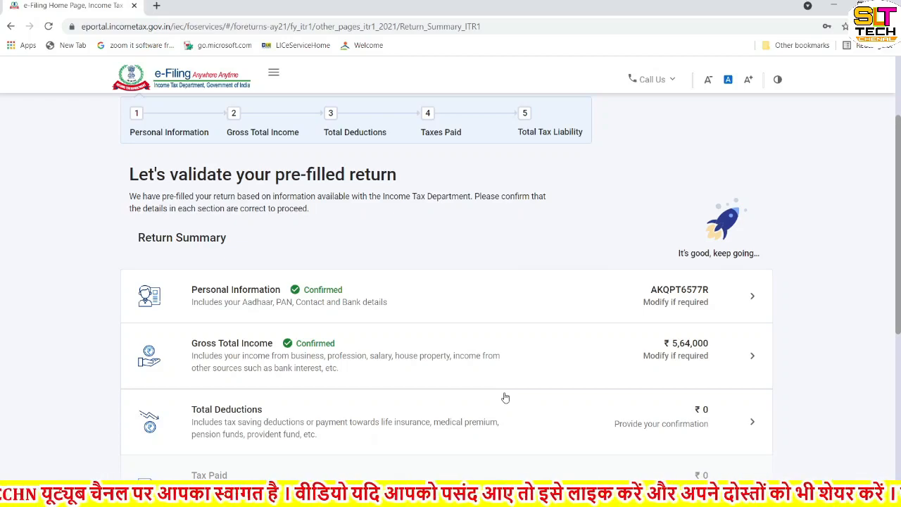
scroll(505, 398, down, 1)
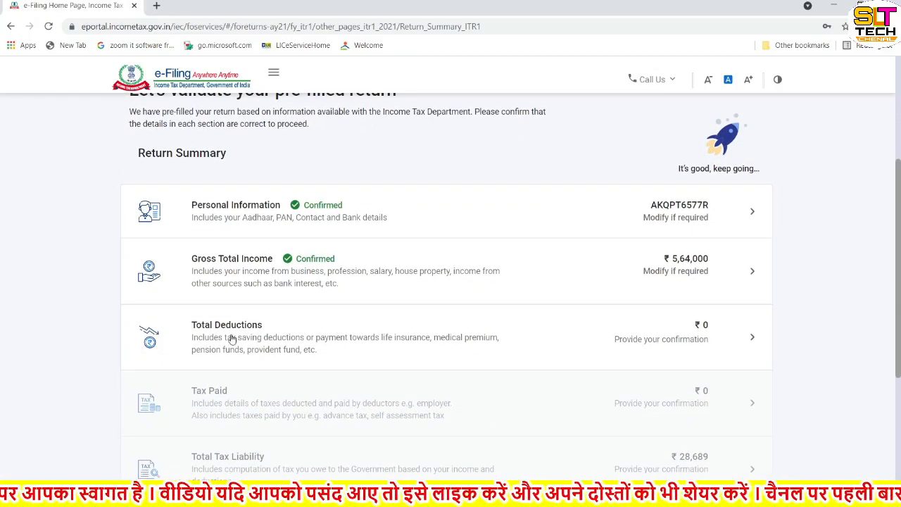
click(751, 340)
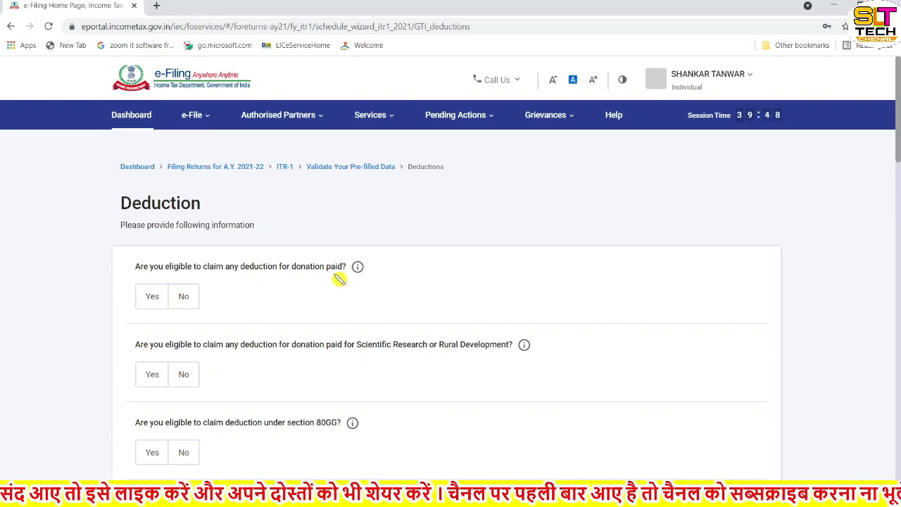
Step: Answer Yes to claiming a deduction for donations paid
click(149, 302)
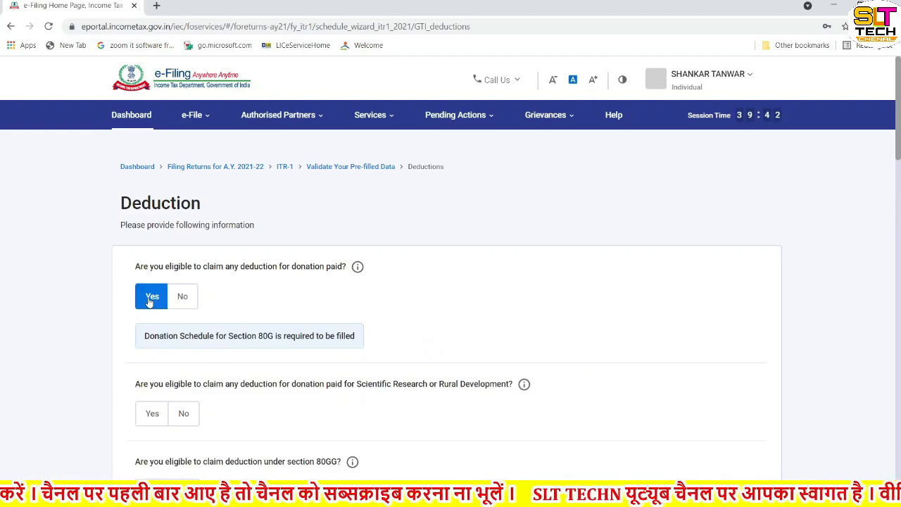
scroll(150, 301, down, 3)
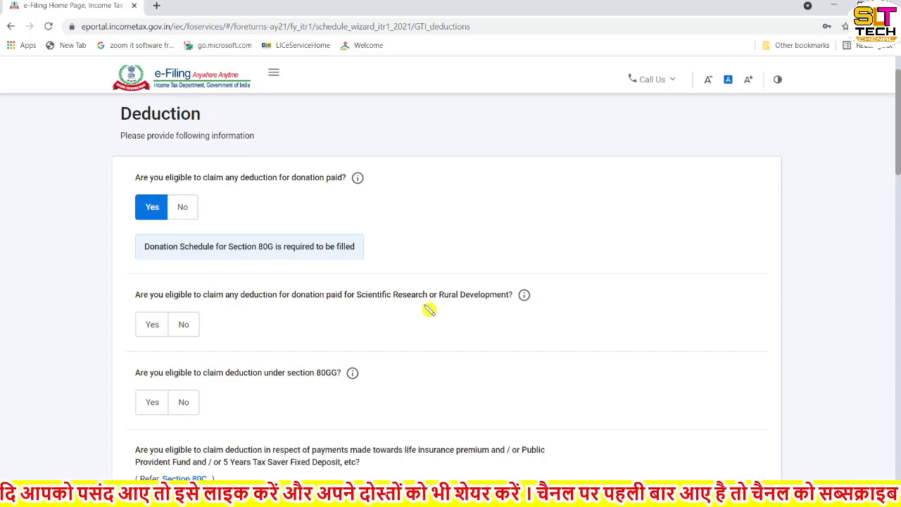
scroll(430, 310, down, 1)
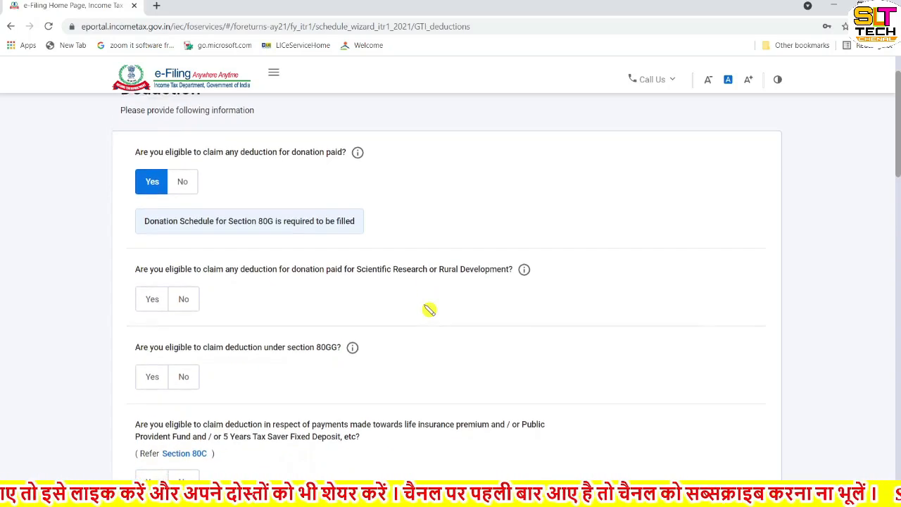
Step: Answer No to the scientific research/rural development donation and section 80GG deduction questions
click(184, 295)
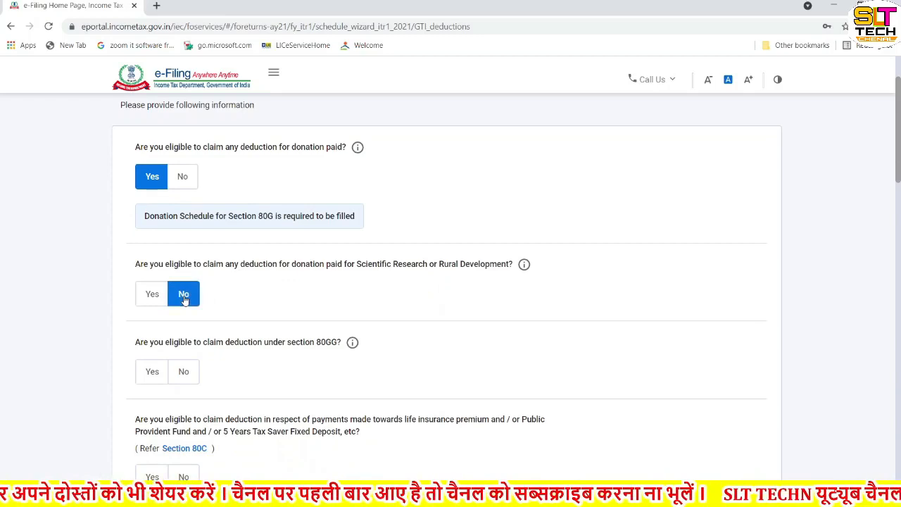
click(186, 379)
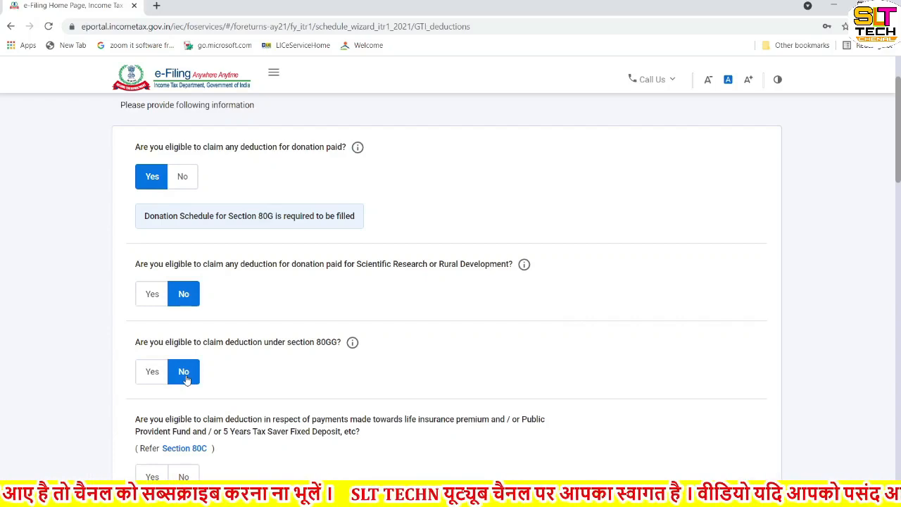
scroll(186, 379, down, 3)
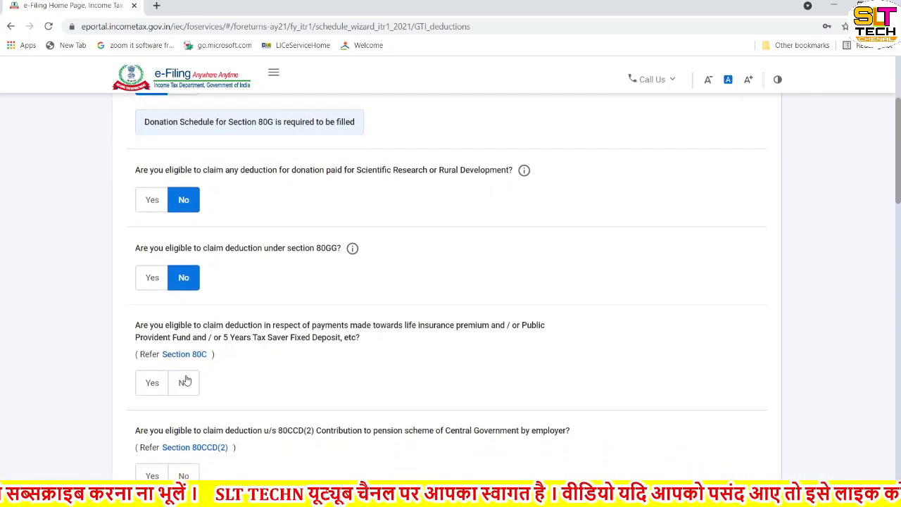
click(152, 279)
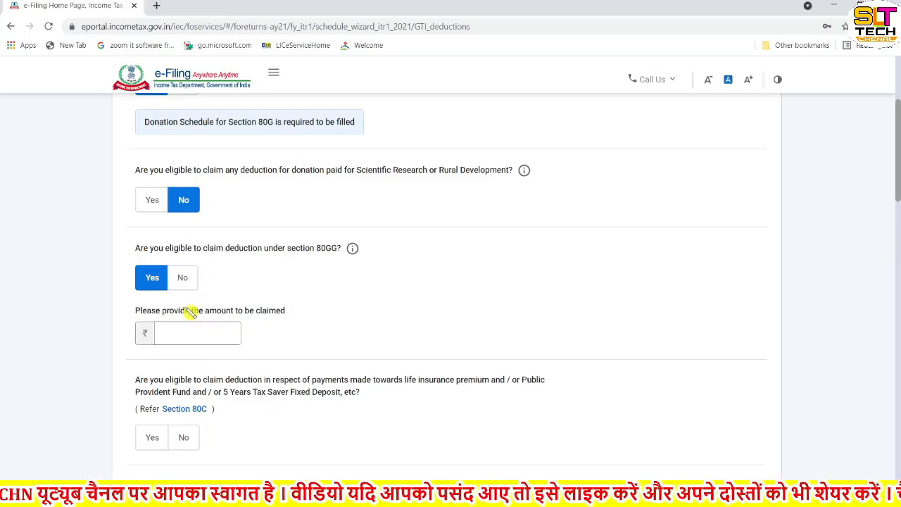
click(181, 280)
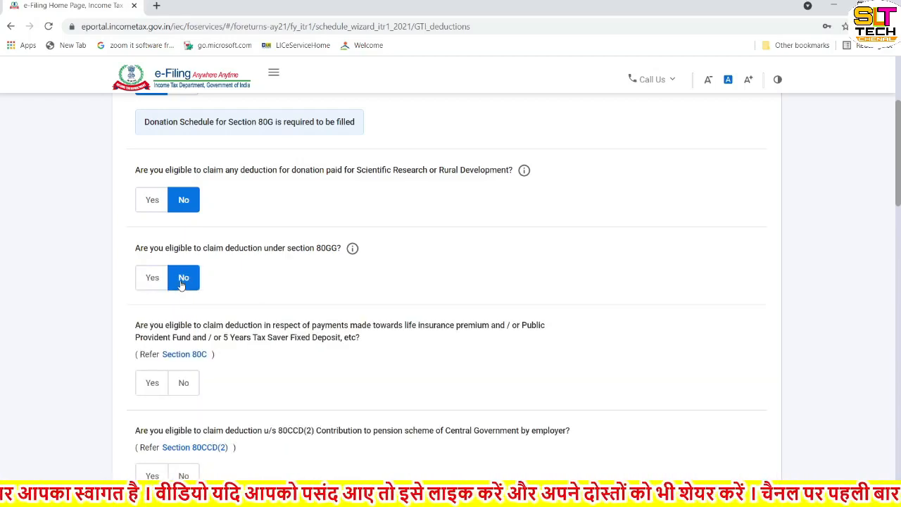
scroll(204, 324, down, 2)
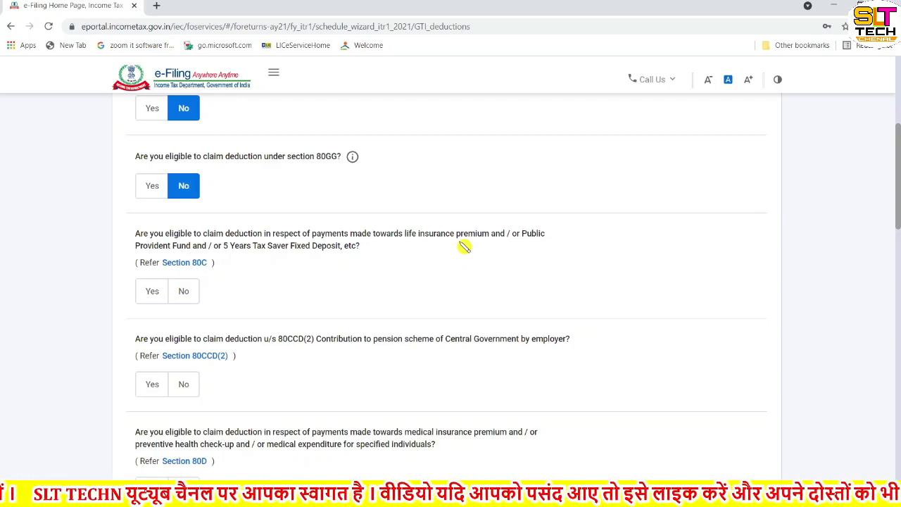
Step: Claim ₹1,50,000 under Section 80C
click(158, 295)
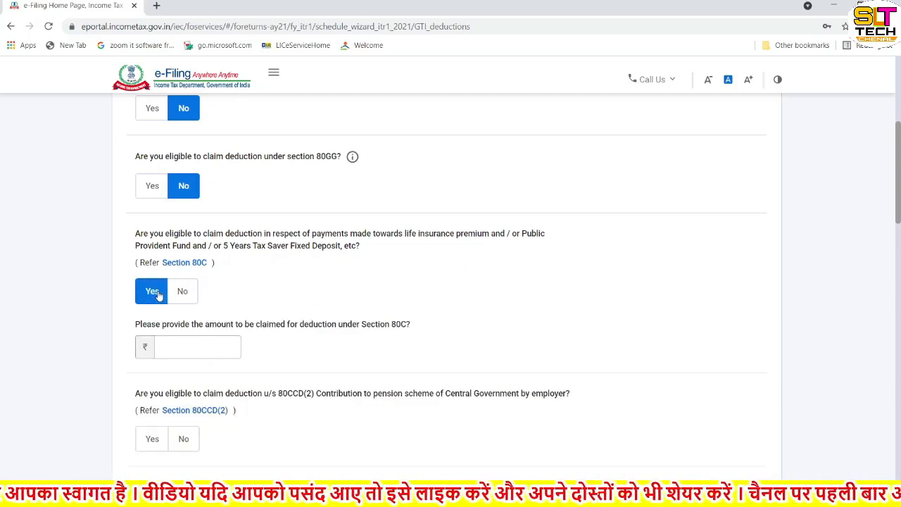
click(178, 345)
scroll(178, 345, down, 1)
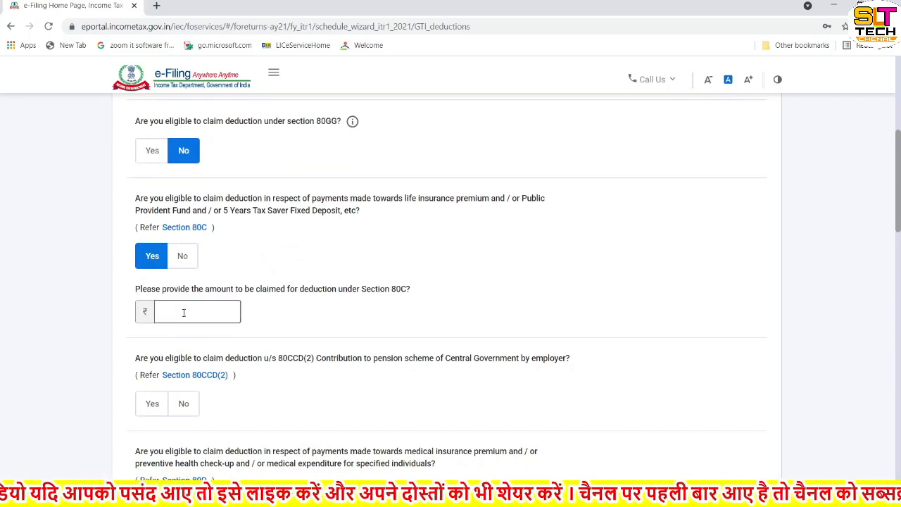
text(1)
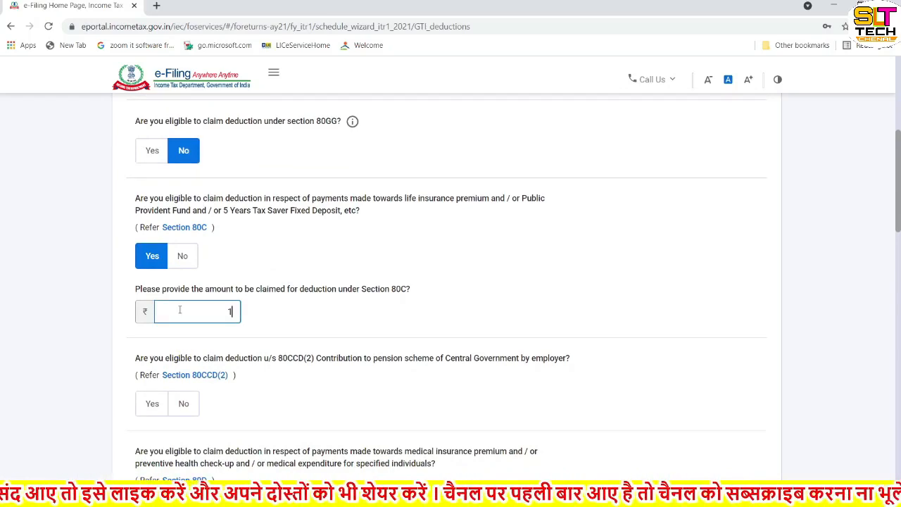
text(50000)
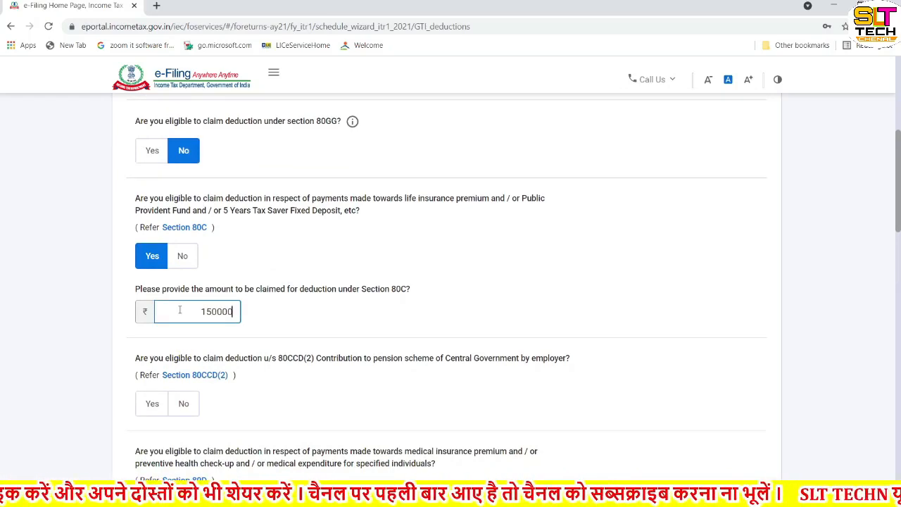
scroll(309, 339, down, 1)
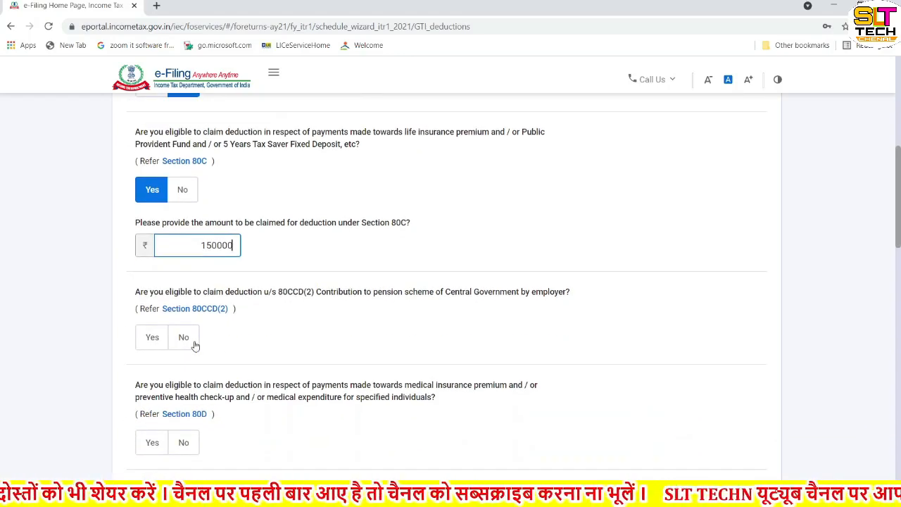
click(243, 332)
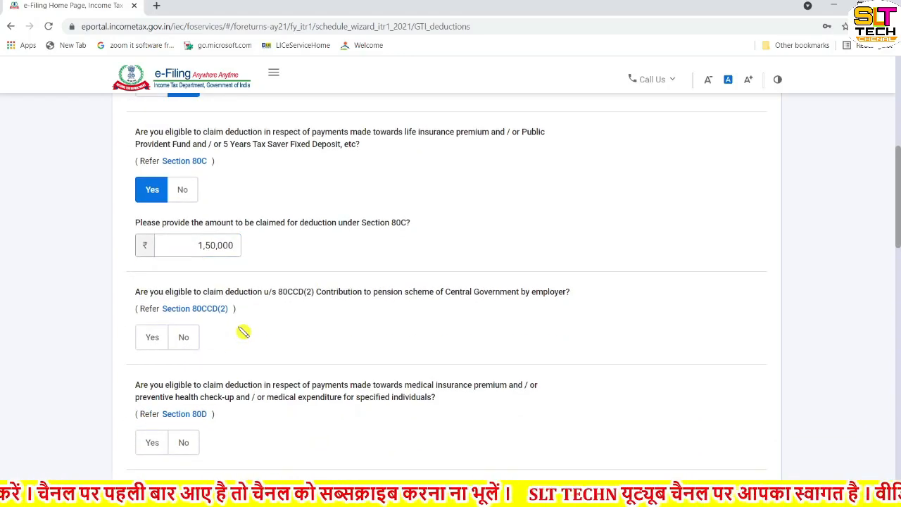
Step: Claim ₹64,000 employer pension contribution under Section 80CCD(2)
click(153, 338)
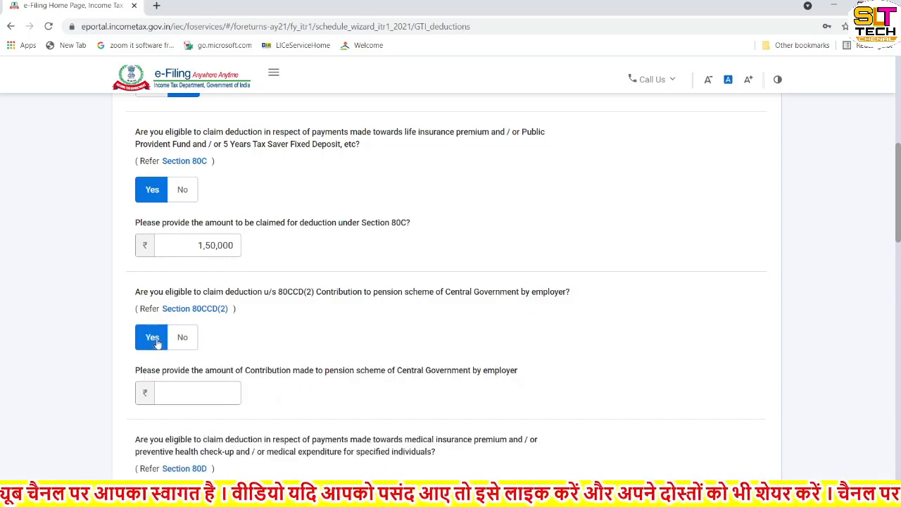
click(188, 388)
text(64)
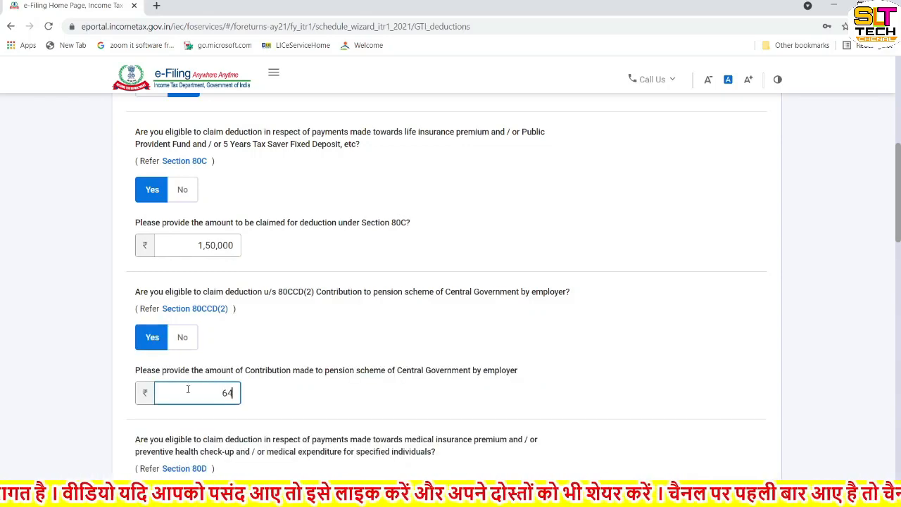
text(000)
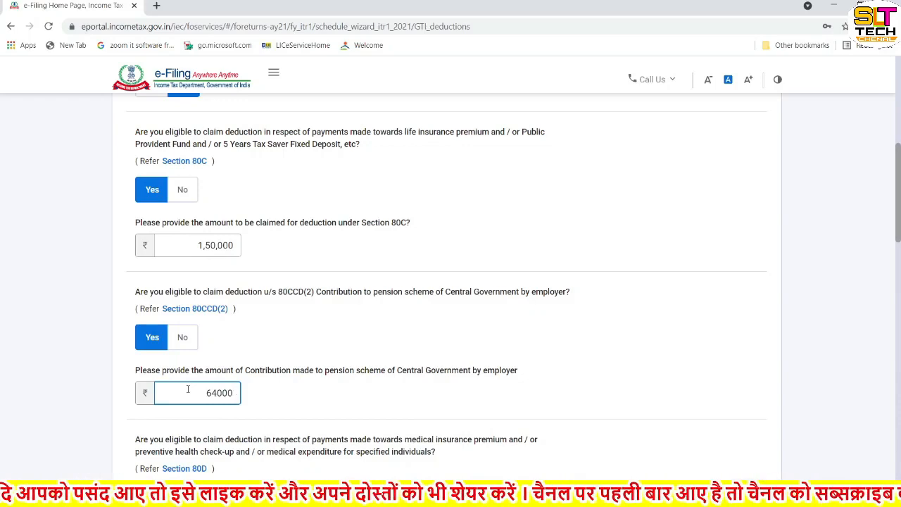
scroll(188, 389, down, 2)
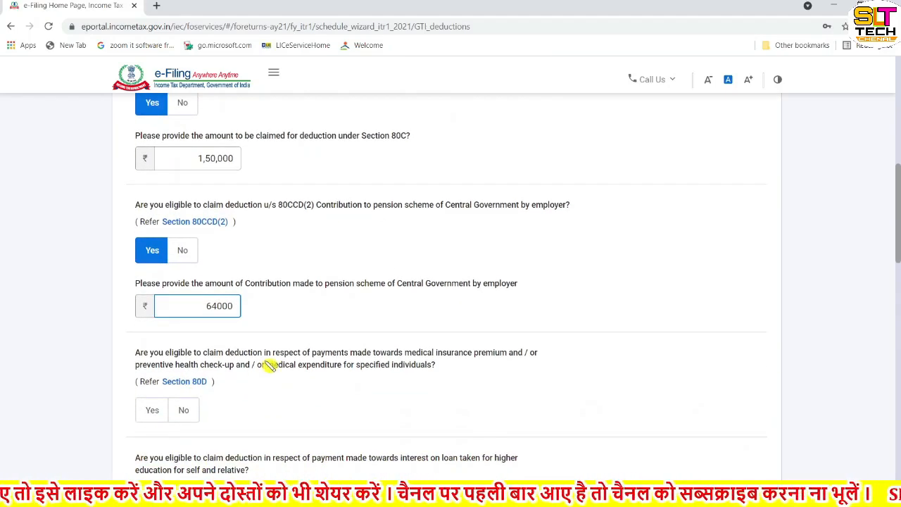
click(277, 362)
Step: In the 'any other deduction' table, tick 80CCD(1) pension contribution and select its amount box
scroll(248, 400, down, 1)
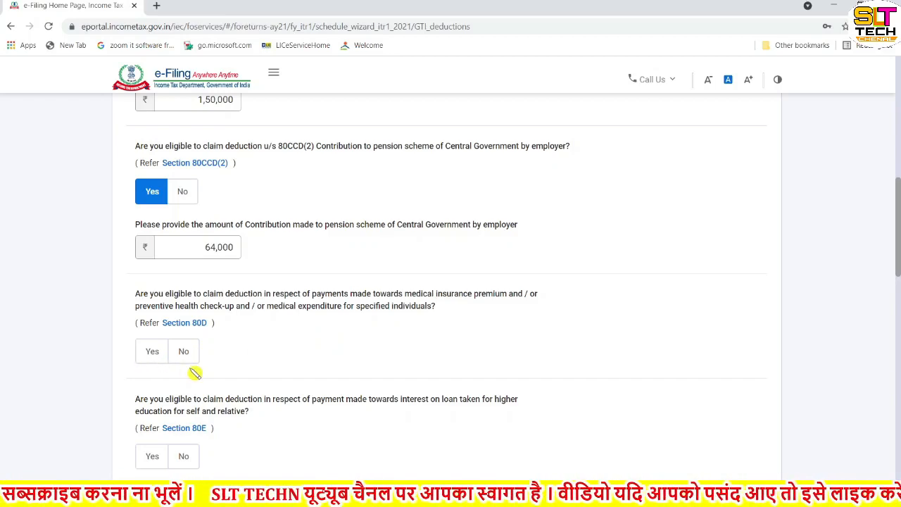
scroll(191, 371, down, 1)
scroll(194, 372, down, 1)
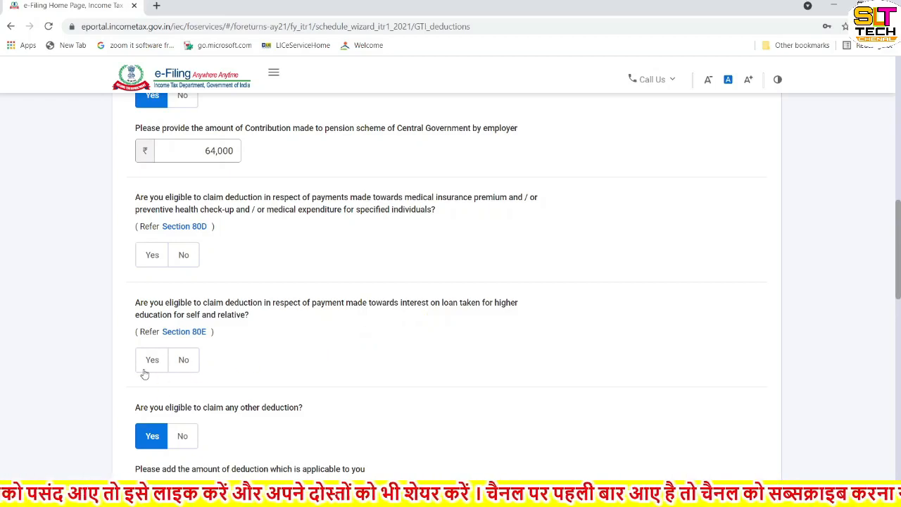
scroll(183, 373, down, 1)
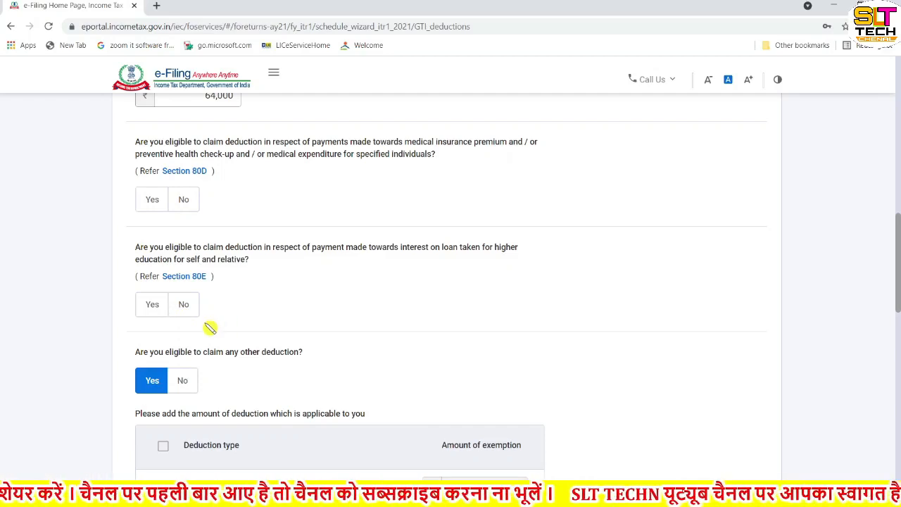
scroll(210, 328, down, 1)
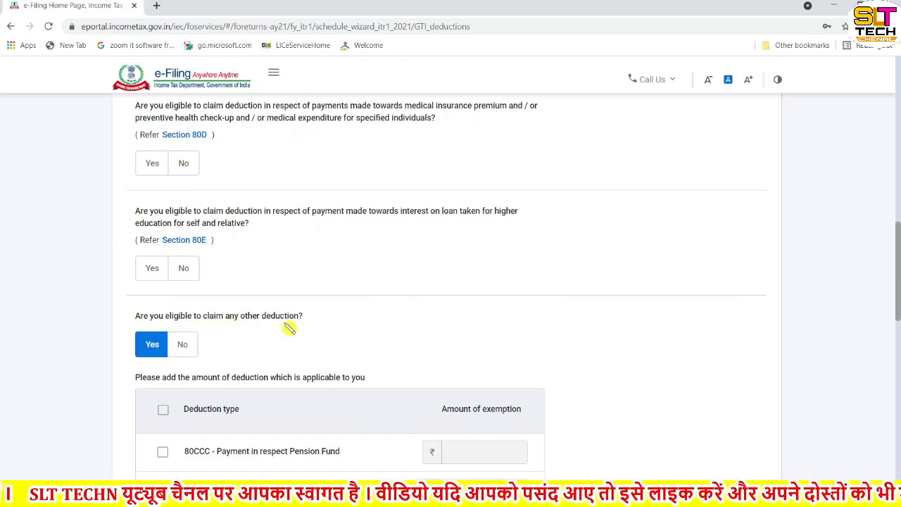
scroll(288, 328, down, 2)
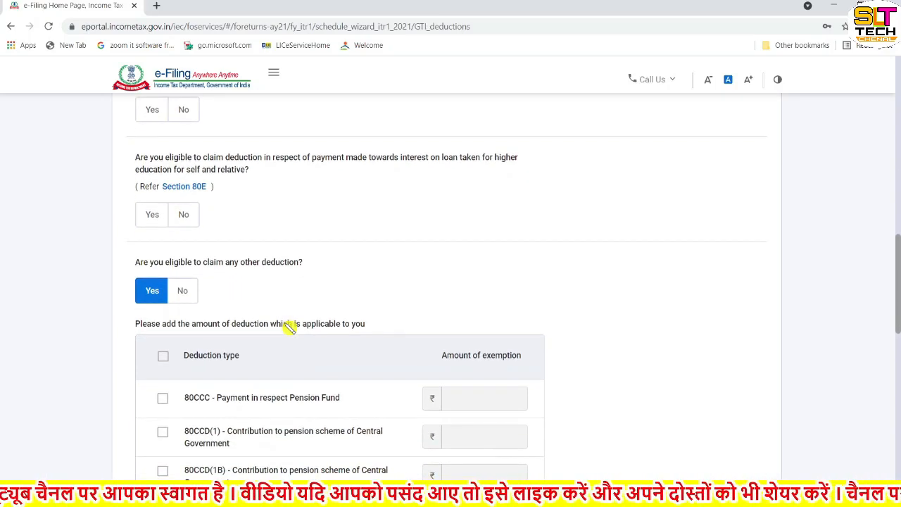
scroll(275, 364, down, 3)
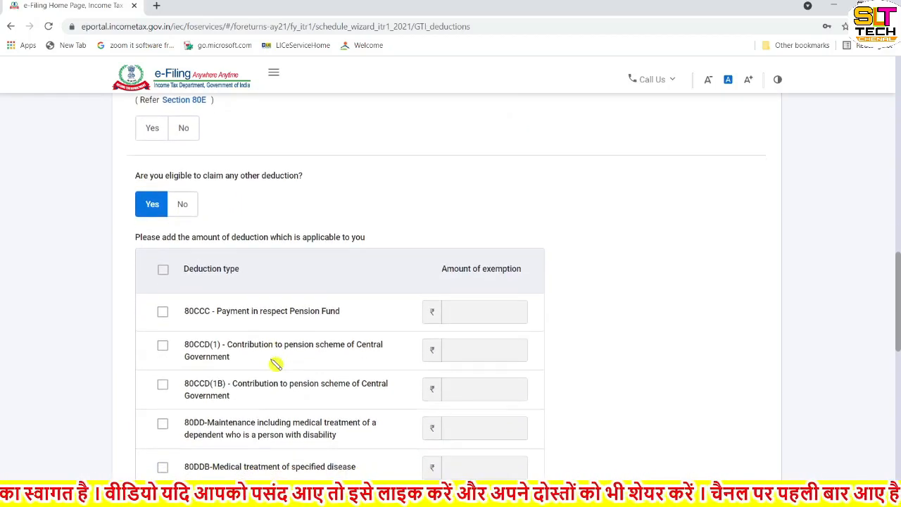
scroll(275, 364, down, 3)
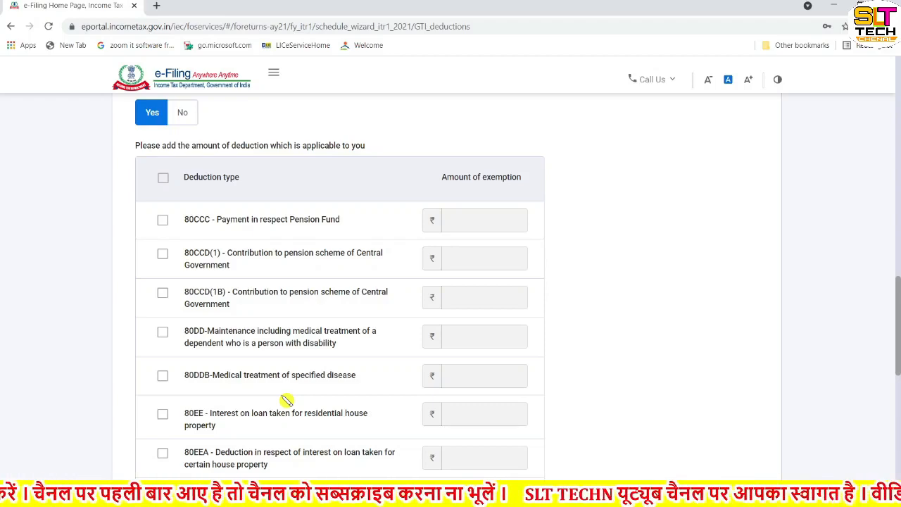
click(160, 257)
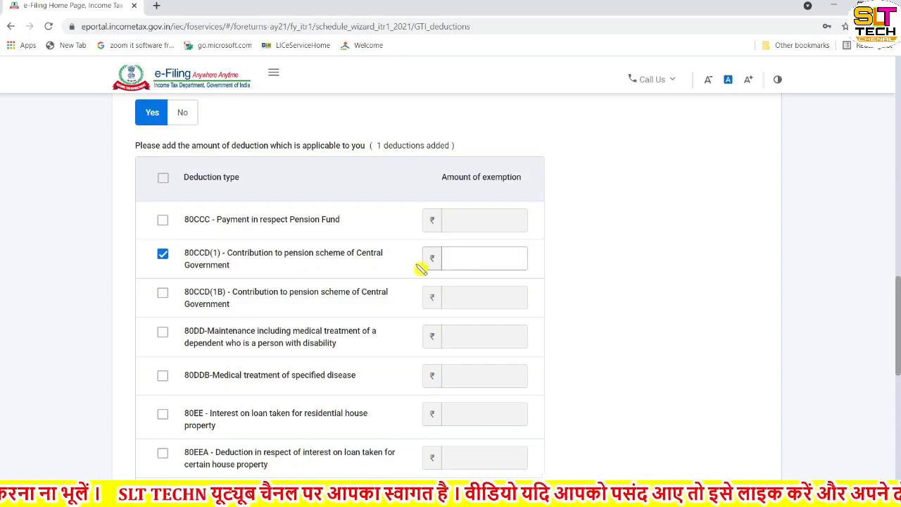
click(456, 262)
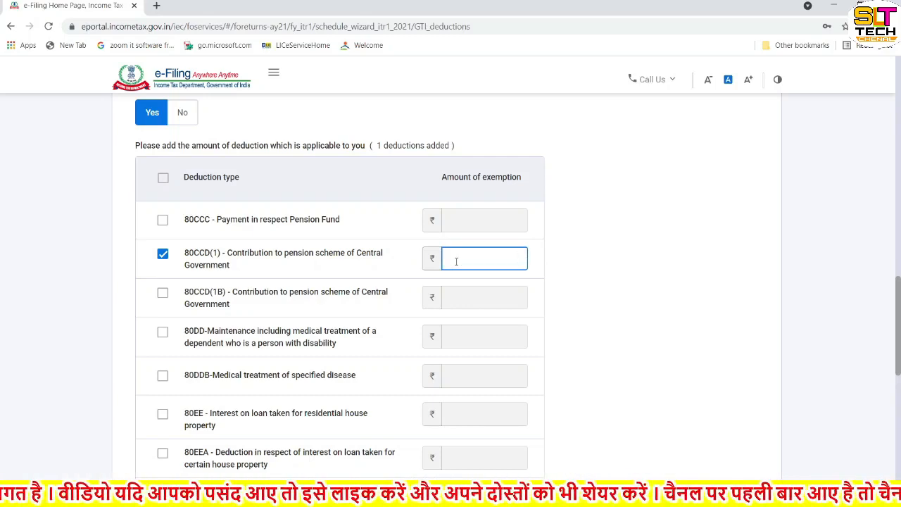
scroll(456, 261, up, 5)
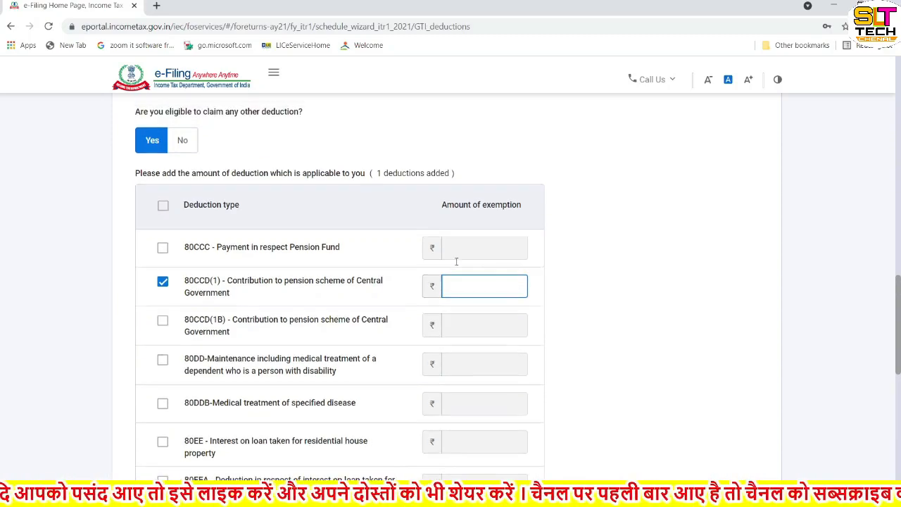
Step: Change the Section 80C amount from ₹1,50,000 to ₹1,00,000
scroll(461, 266, up, 1)
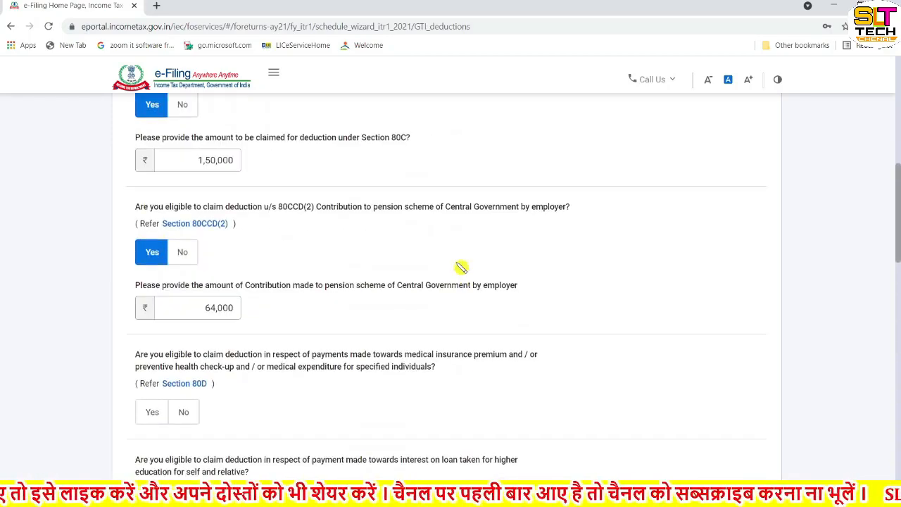
scroll(275, 245, up, 1)
click(238, 195)
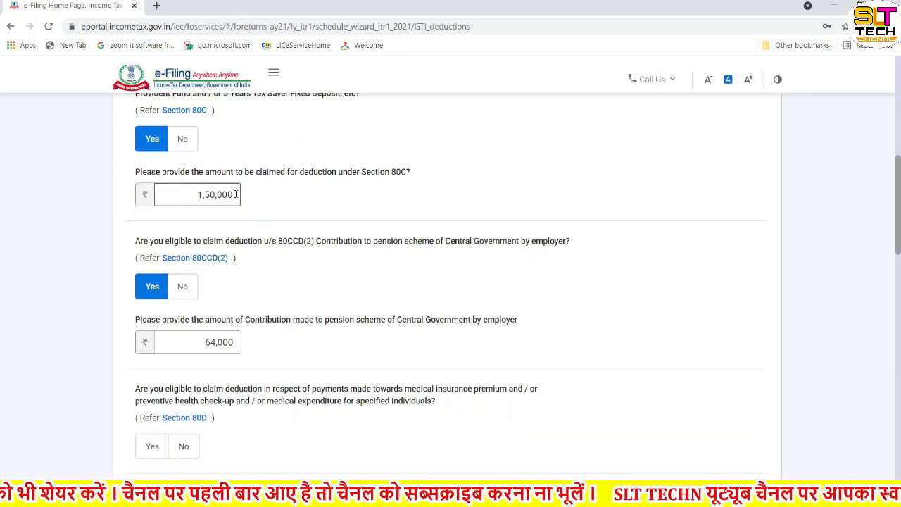
key(BackSpace)
key(BackSpace)
key(BackSpace)
key(BackSpace)
key(BackSpace)
key(BackSpace)
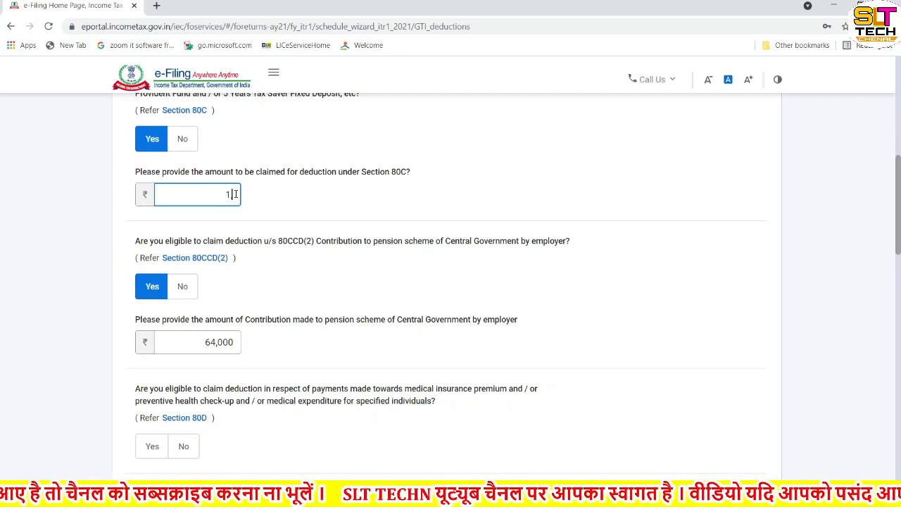
text(00000)
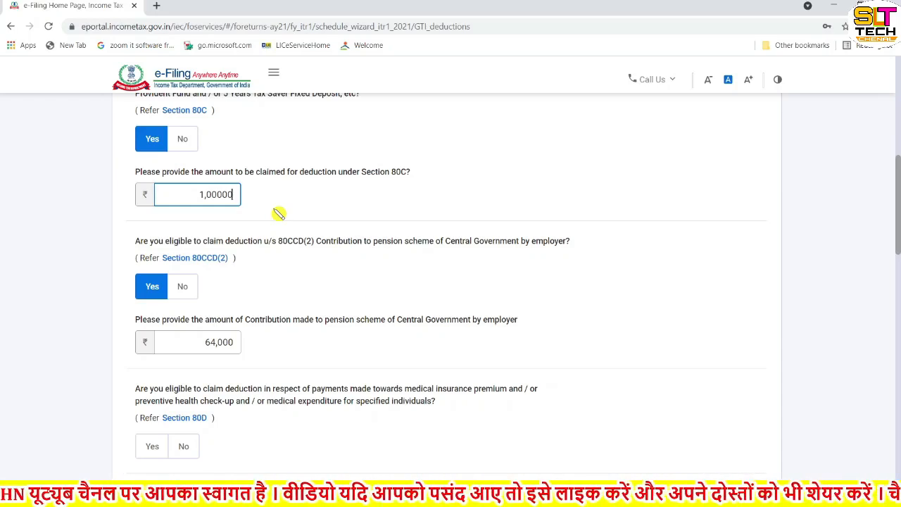
click(323, 213)
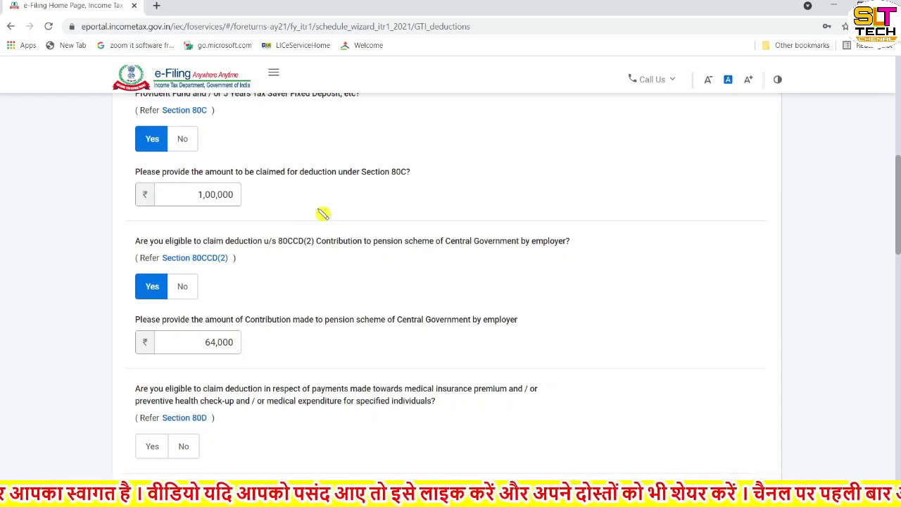
Step: Enter ₹50,000 as the 80CCD(1) pension contribution amount
scroll(316, 261, down, 7)
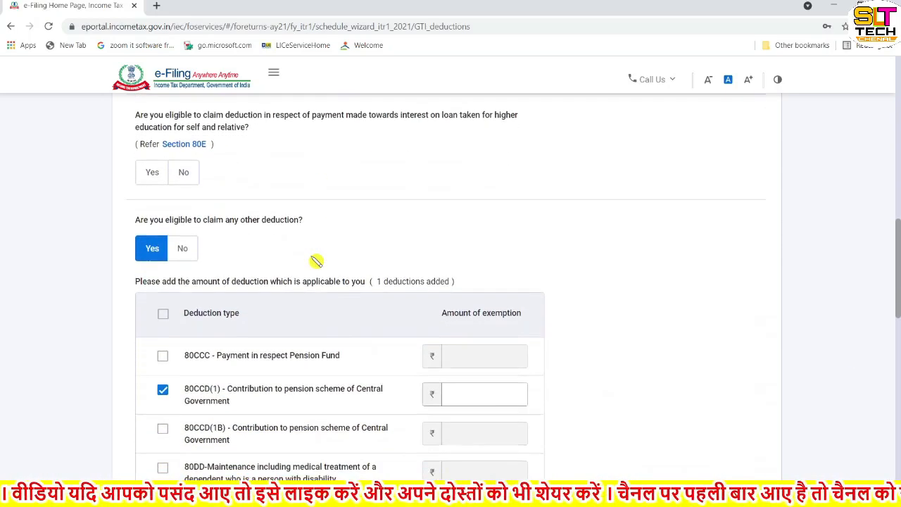
click(470, 311)
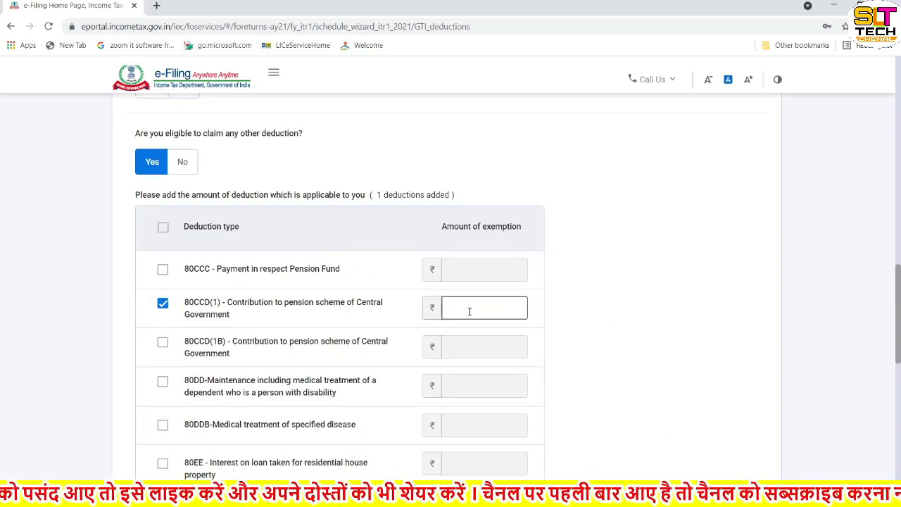
text(50000)
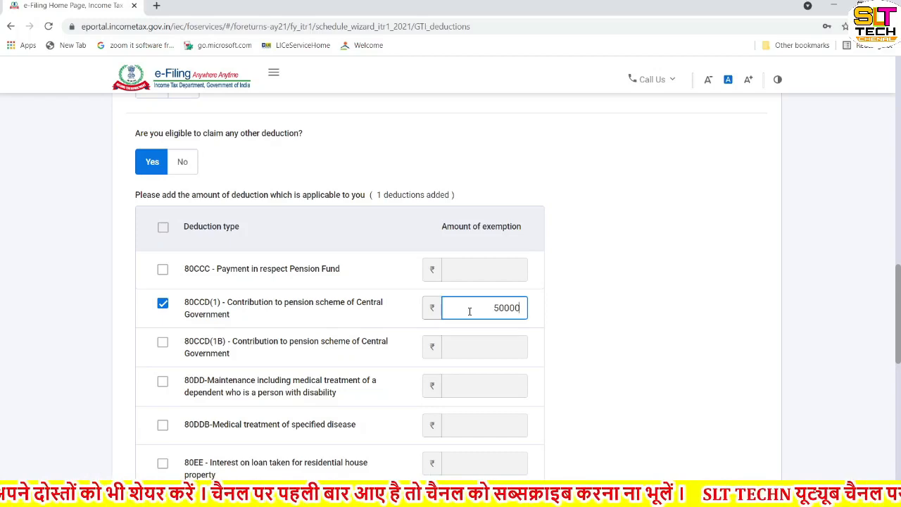
click(565, 322)
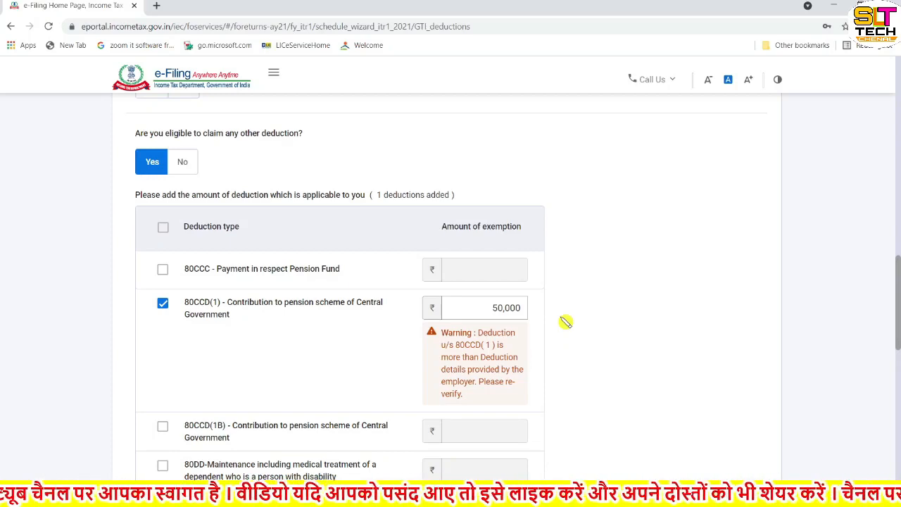
scroll(566, 322, down, 3)
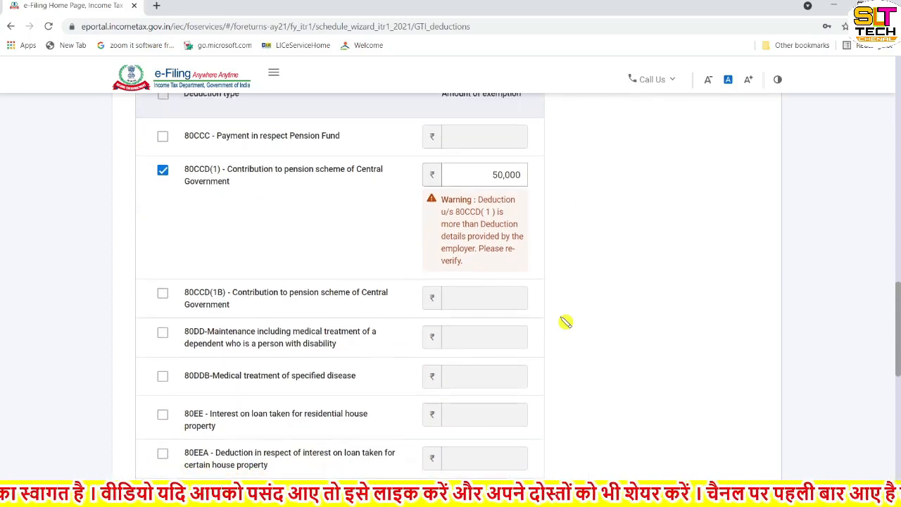
Step: Tick 80CCD(1B) and enter its amount, correcting it from 20,000 to ₹14,000
click(163, 294)
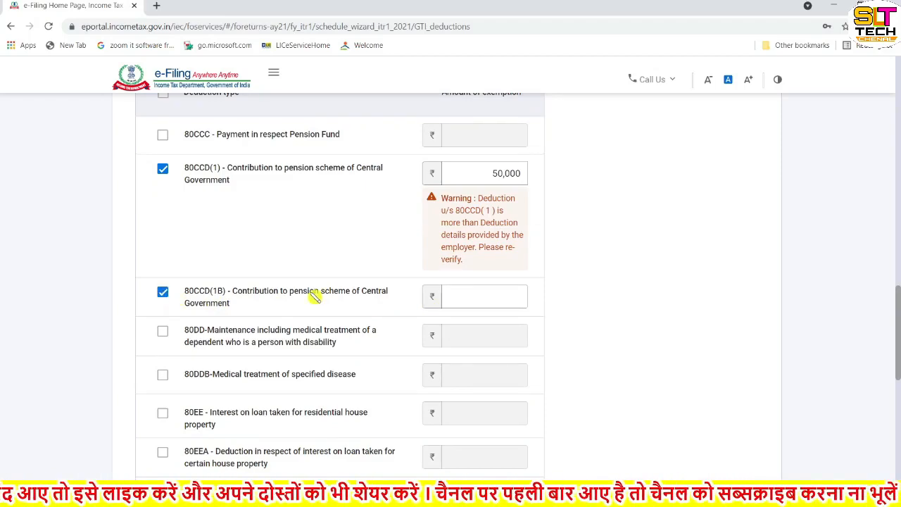
click(461, 303)
text(2)
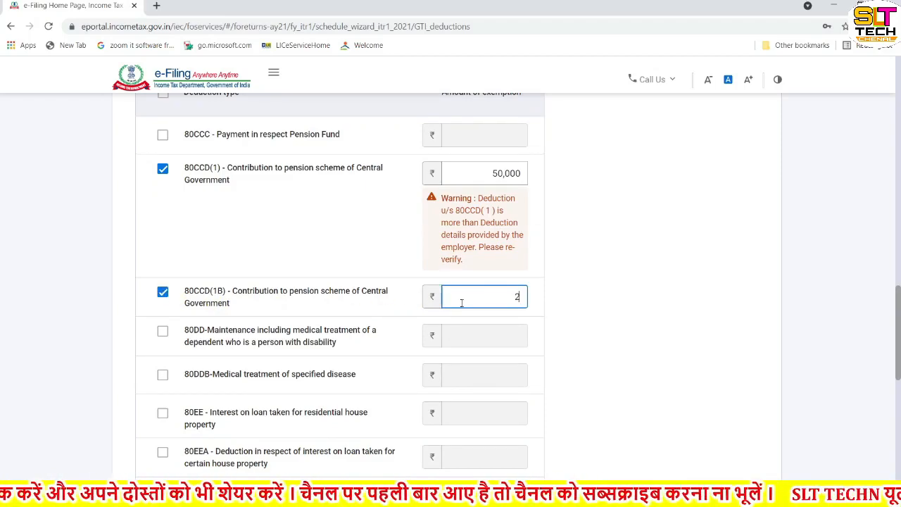
text(0000)
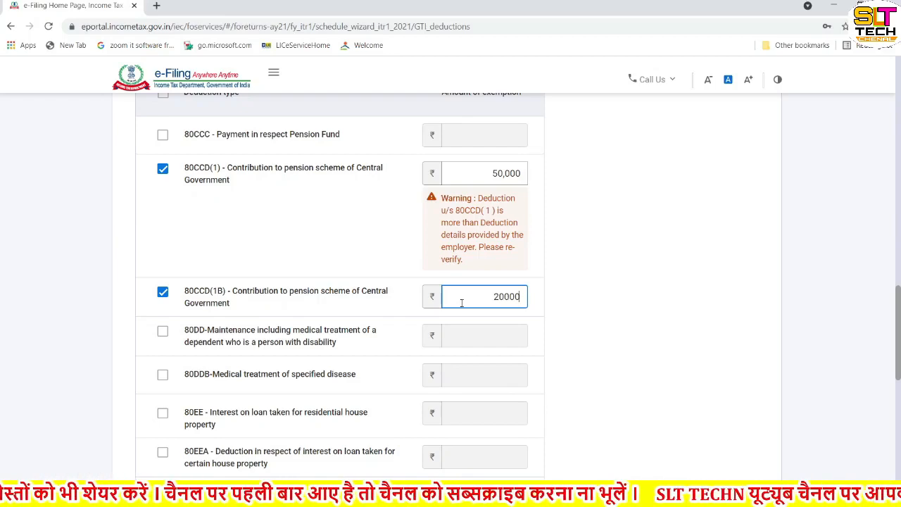
click(589, 314)
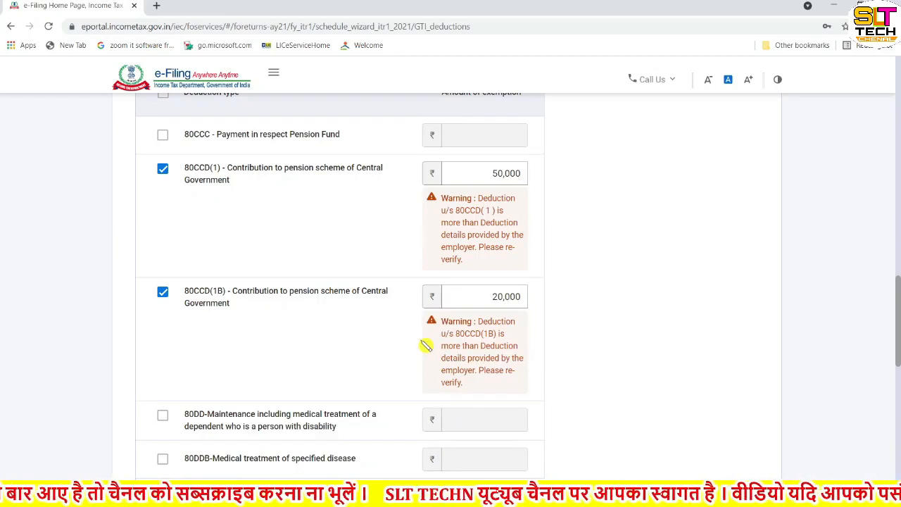
scroll(426, 345, up, 5)
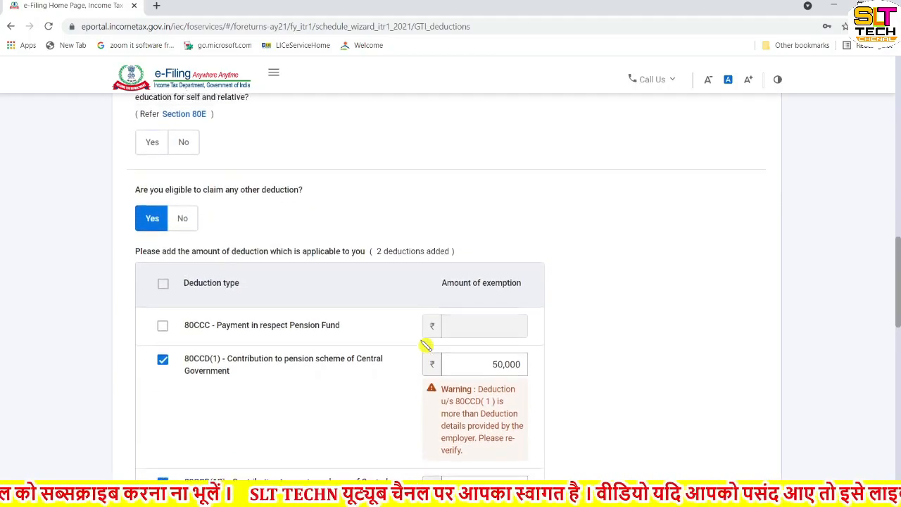
scroll(426, 345, up, 2)
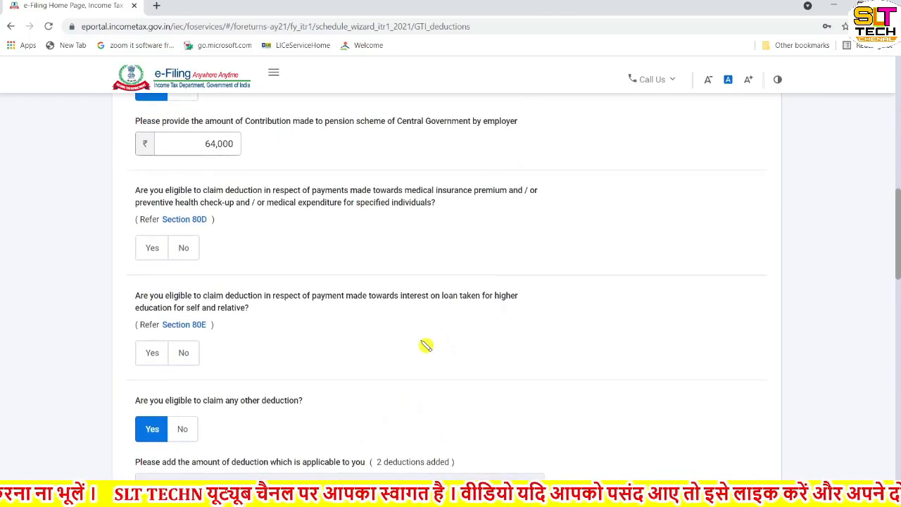
scroll(426, 345, down, 1)
scroll(426, 345, down, 3)
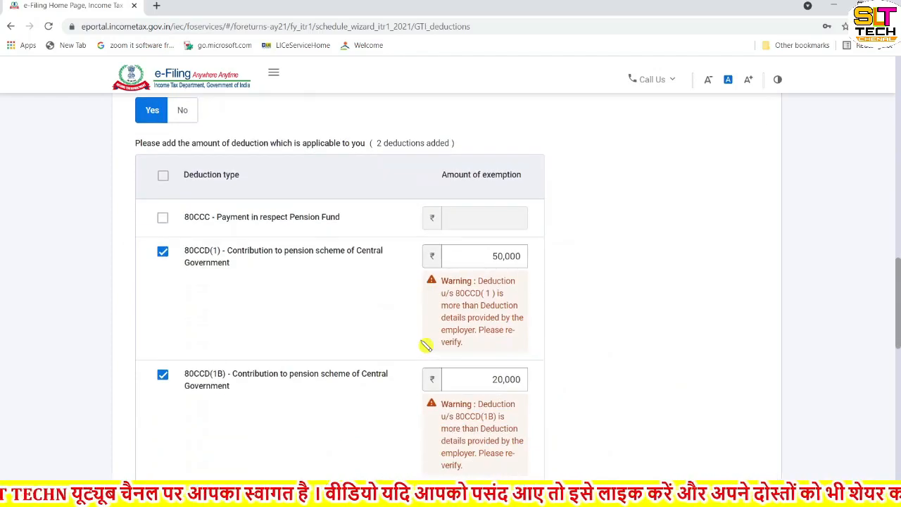
click(502, 317)
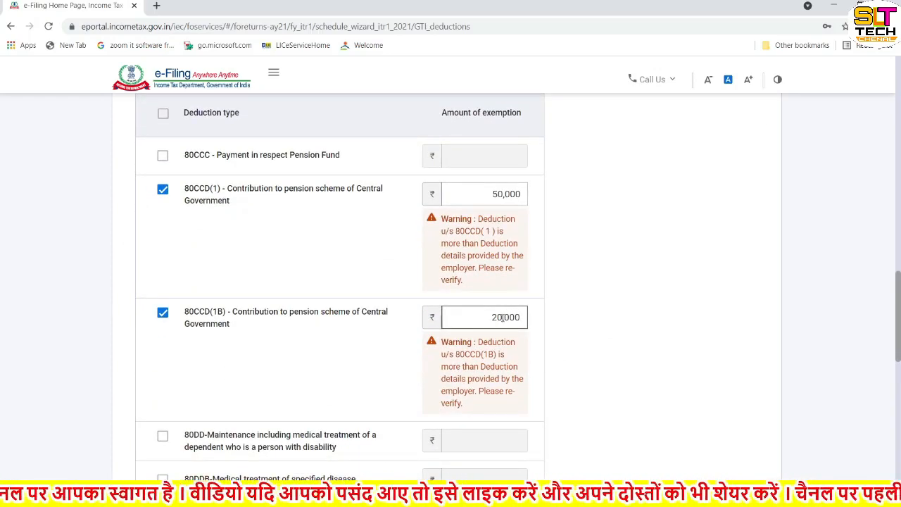
key(BackSpace)
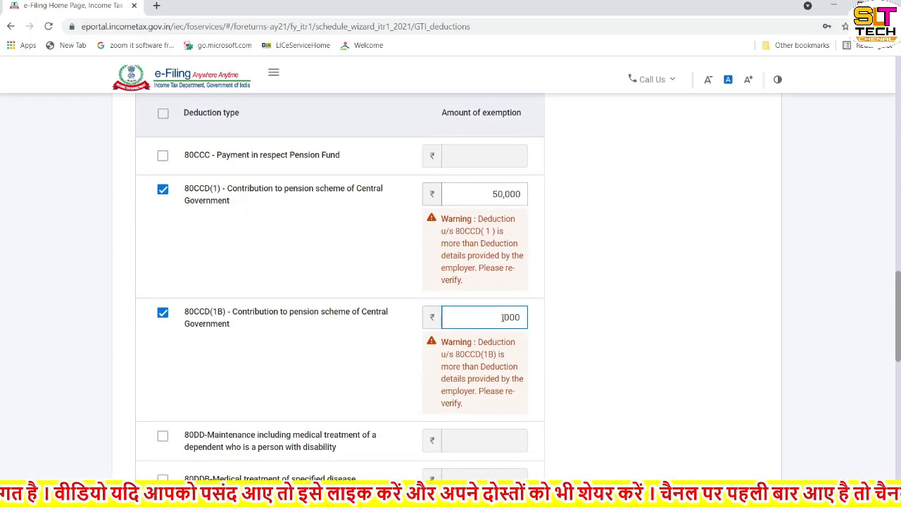
click(561, 328)
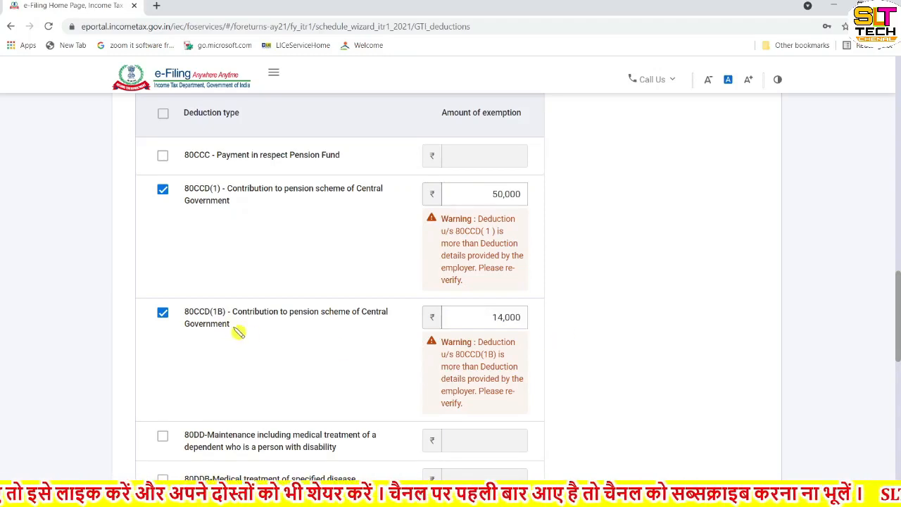
scroll(308, 336, down, 2)
scroll(307, 336, down, 1)
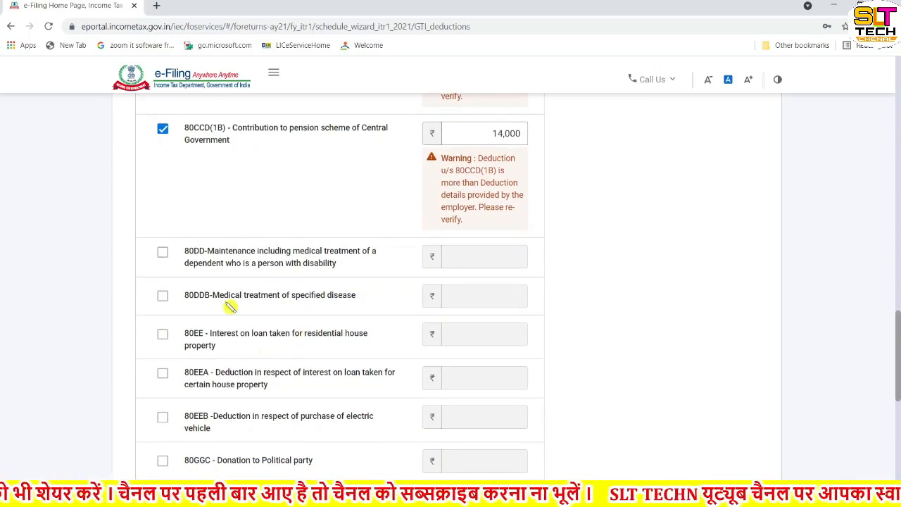
scroll(250, 387, down, 1)
scroll(250, 389, down, 1)
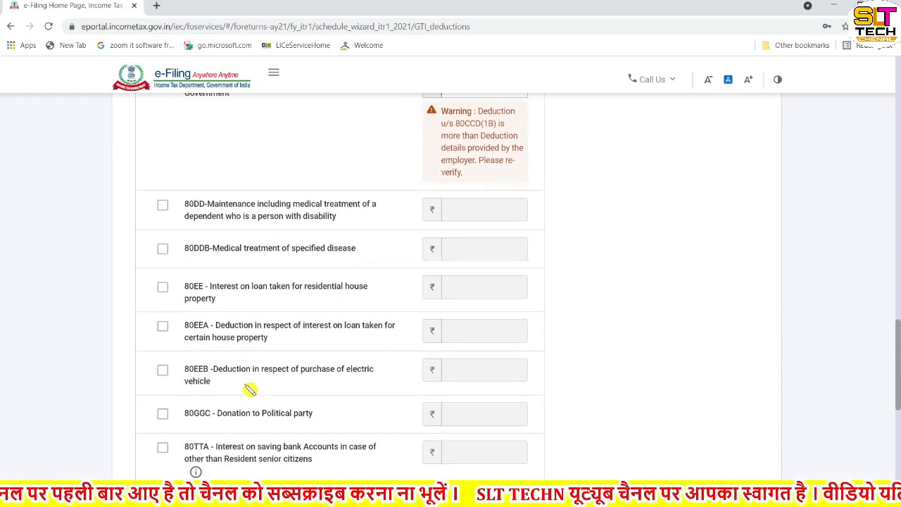
scroll(250, 389, down, 1)
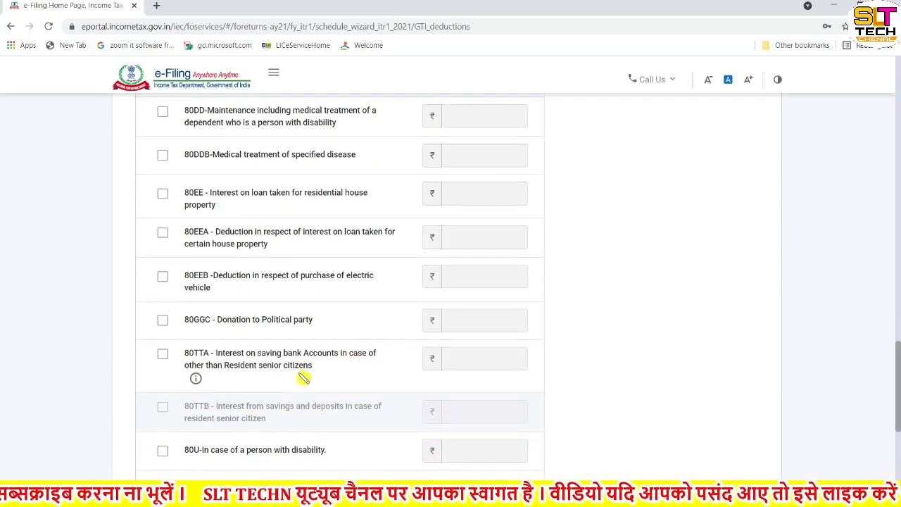
scroll(303, 378, down, 1)
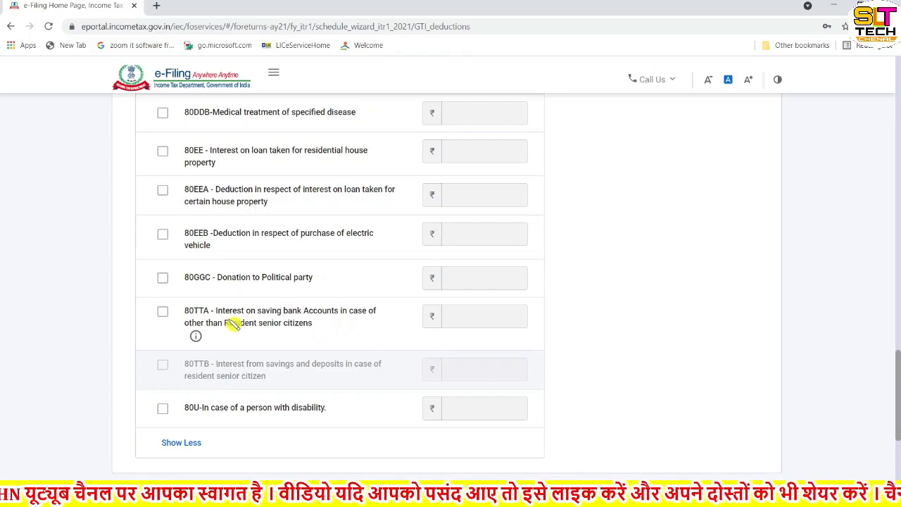
click(163, 312)
click(451, 322)
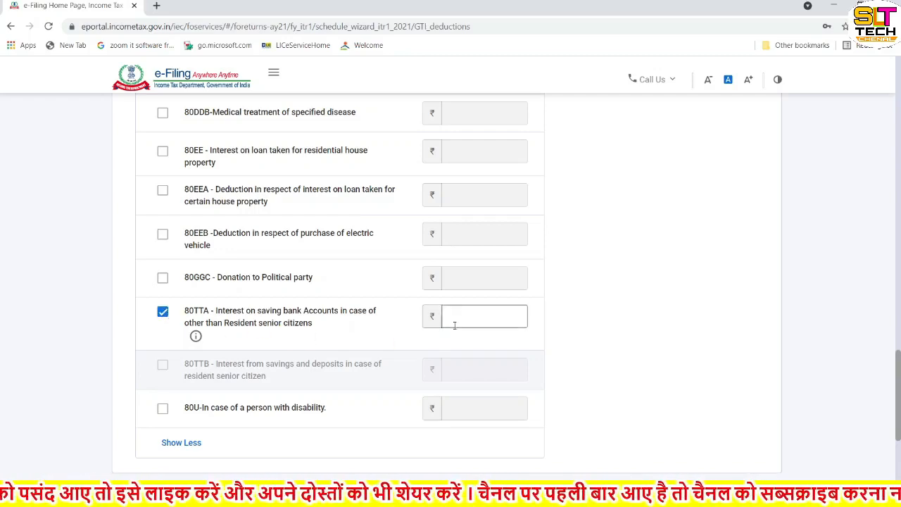
click(163, 312)
scroll(269, 334, down, 2)
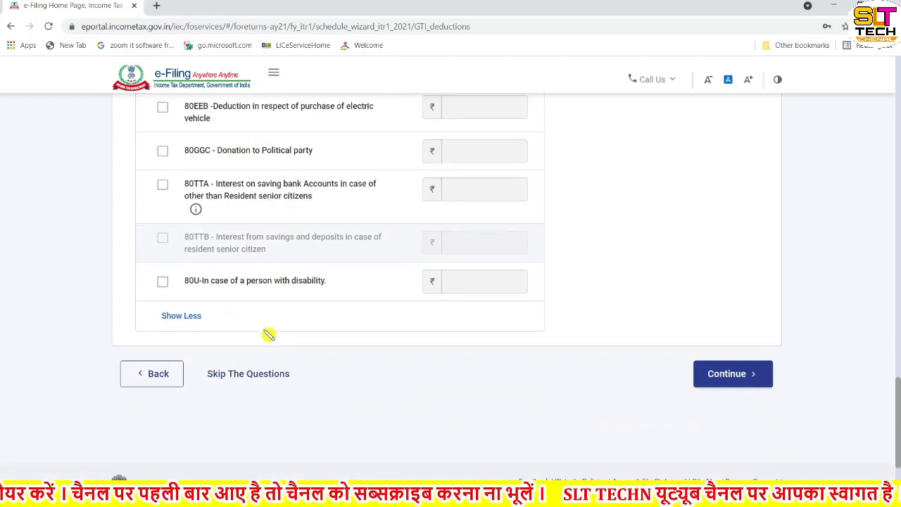
click(745, 383)
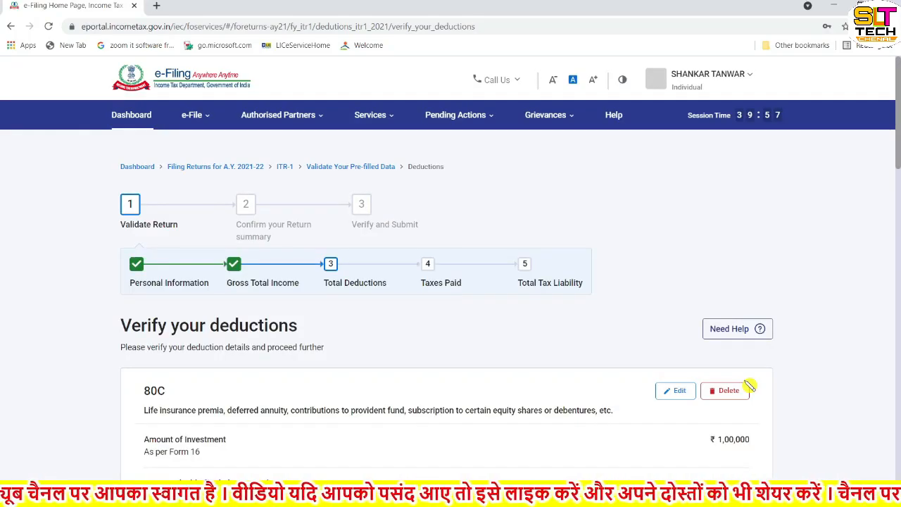
scroll(528, 370, down, 1)
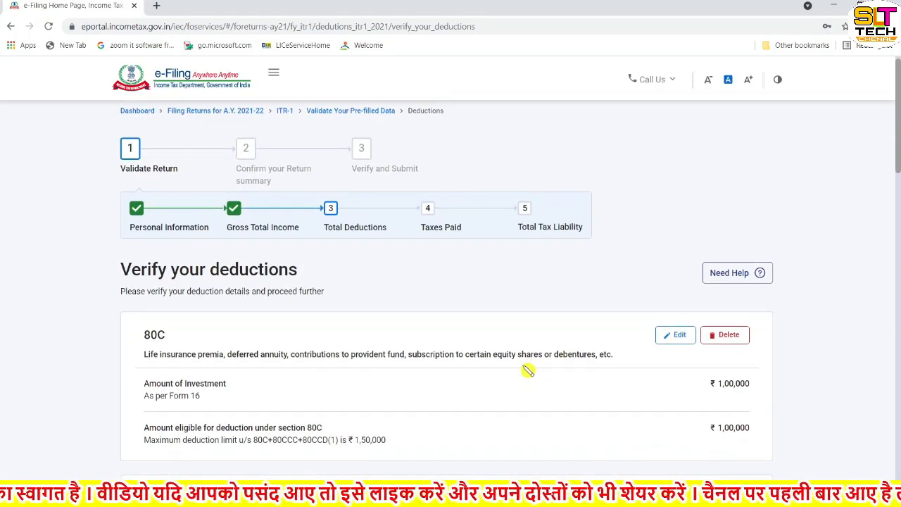
scroll(528, 371, down, 8)
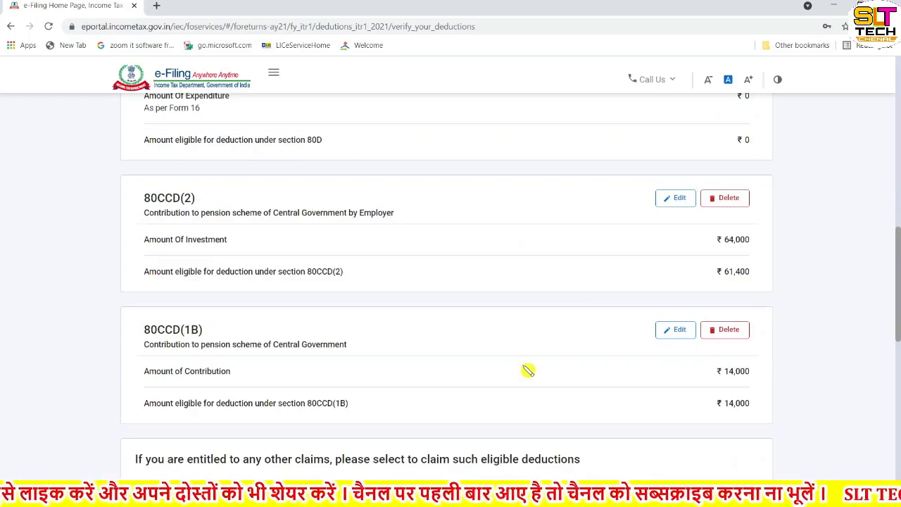
scroll(528, 370, up, 5)
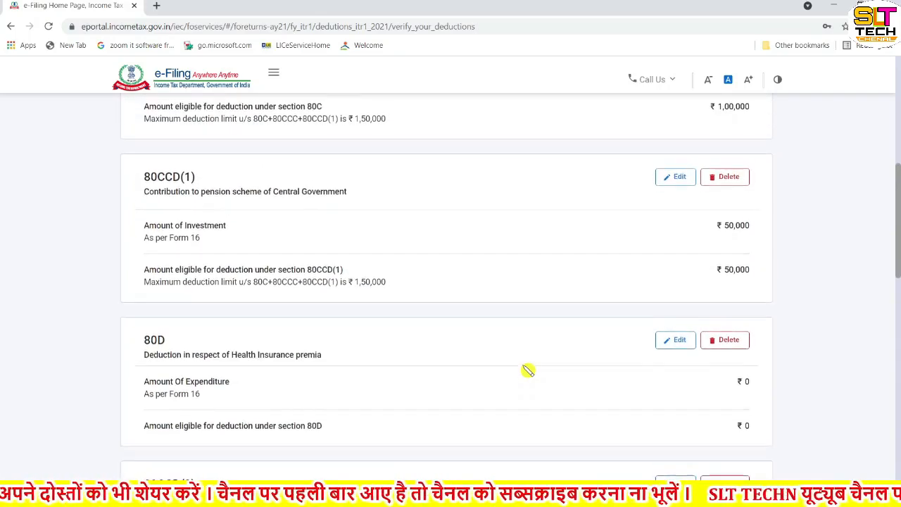
scroll(528, 370, up, 2)
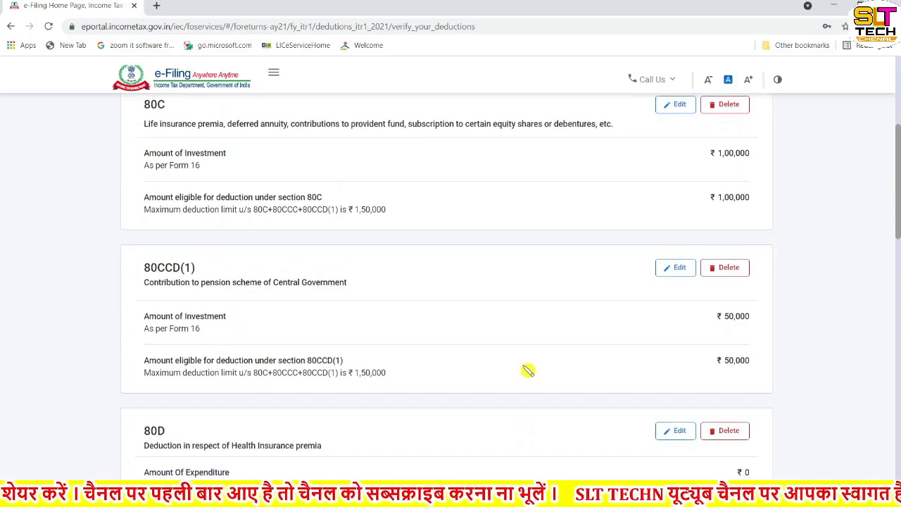
scroll(528, 370, up, 1)
scroll(528, 371, up, 1)
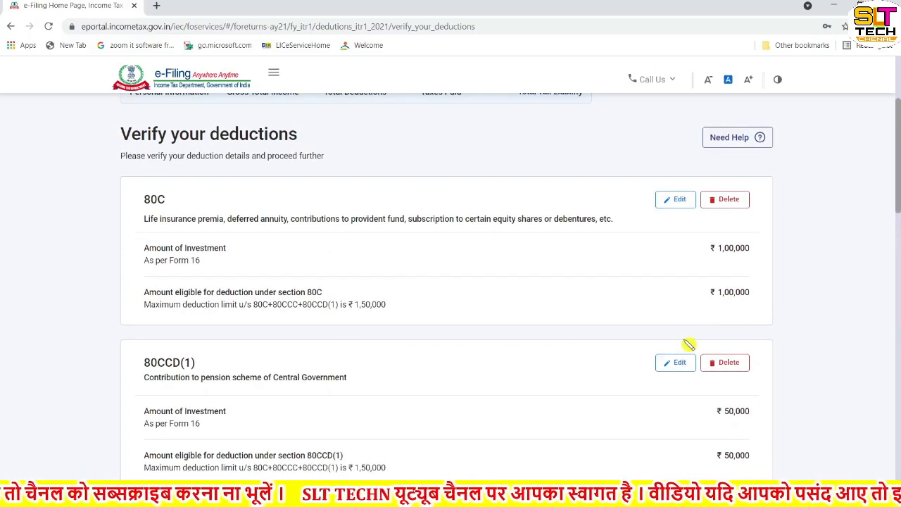
scroll(683, 422, down, 3)
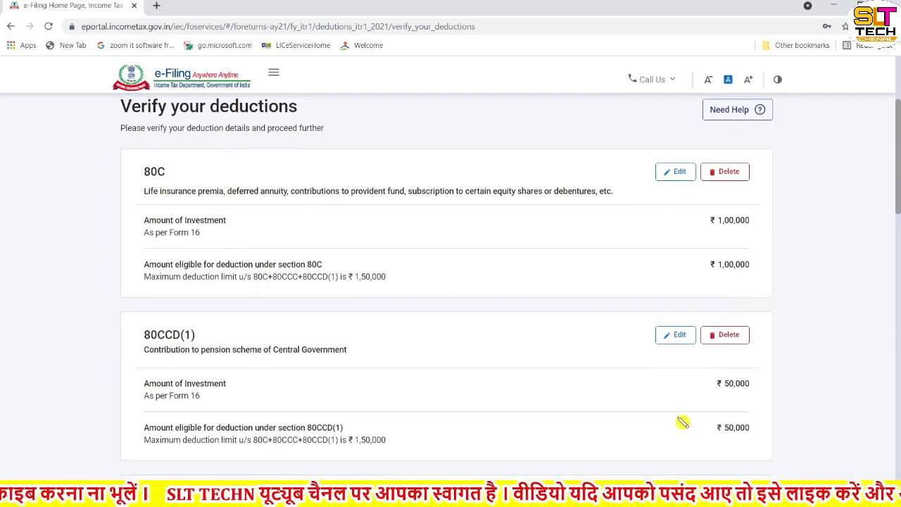
scroll(683, 421, down, 2)
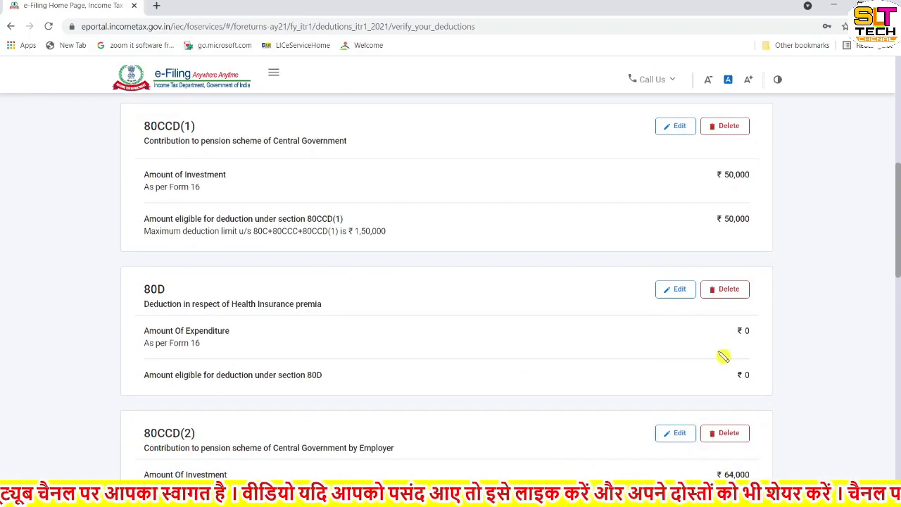
scroll(699, 357, down, 3)
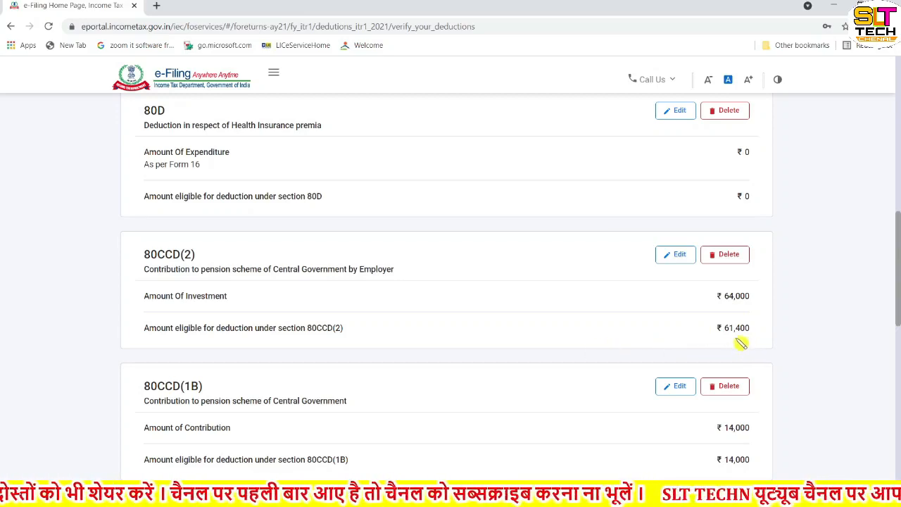
scroll(743, 342, down, 2)
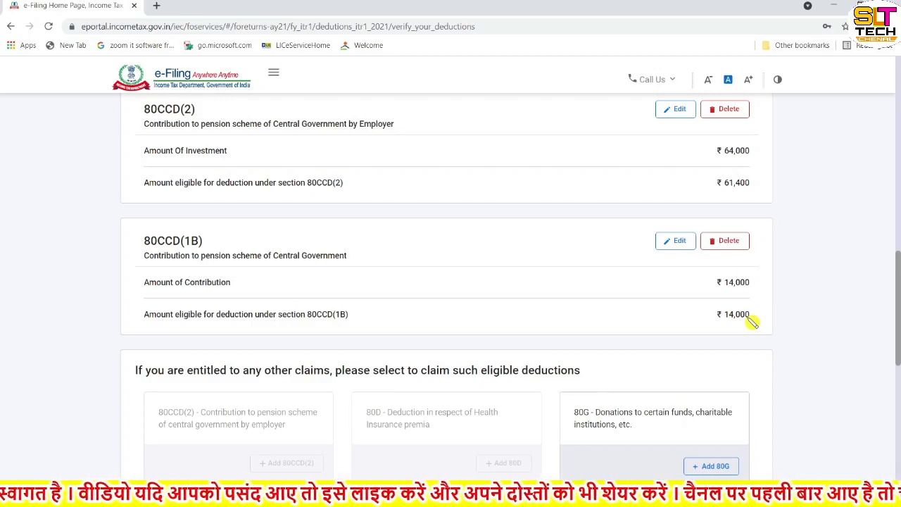
Step: Use Add 80G on the 80G Donations card to open the donation entry form
scroll(752, 322, down, 3)
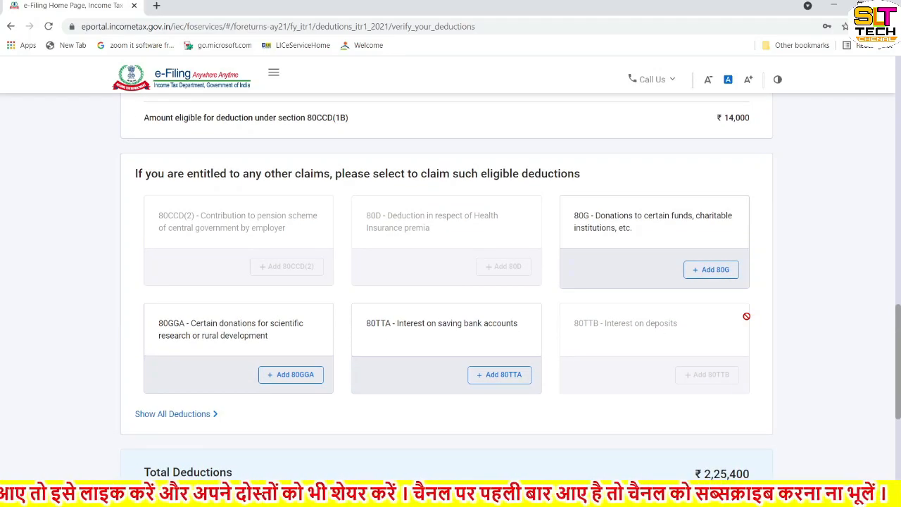
scroll(747, 316, up, 2)
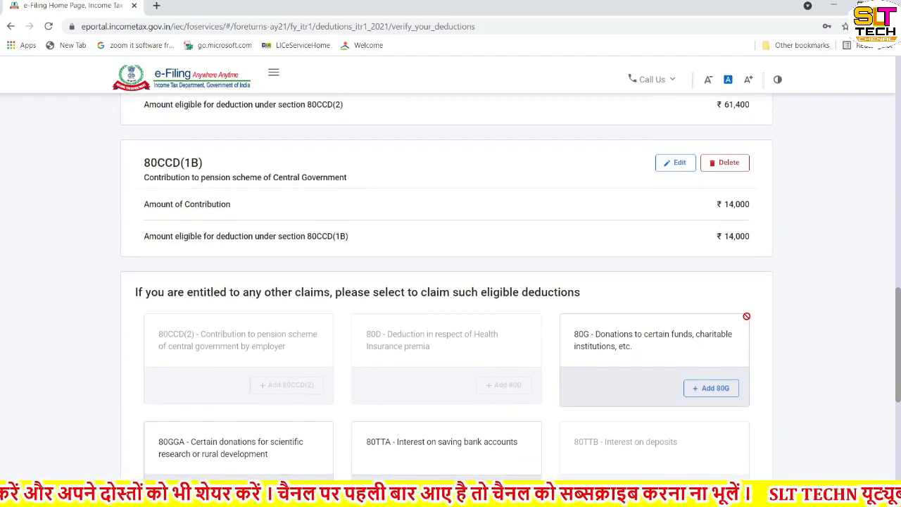
scroll(749, 319, down, 1)
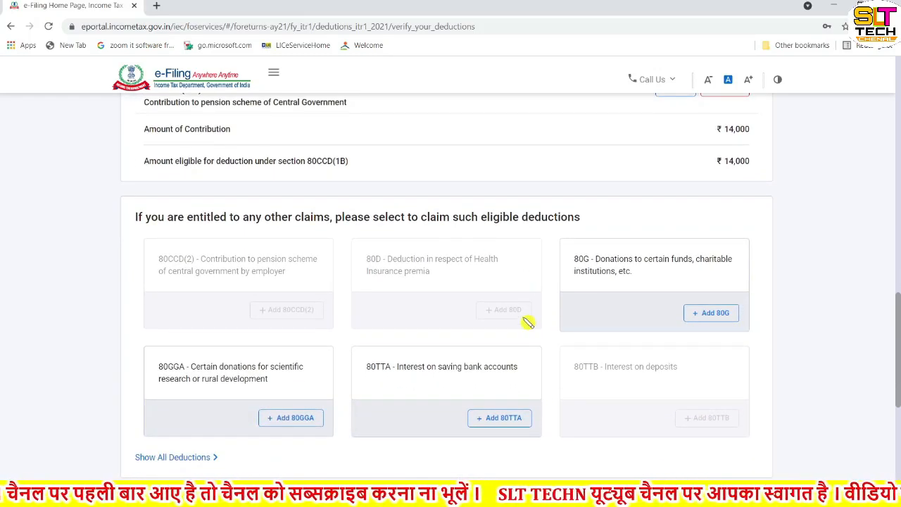
scroll(528, 322, down, 1)
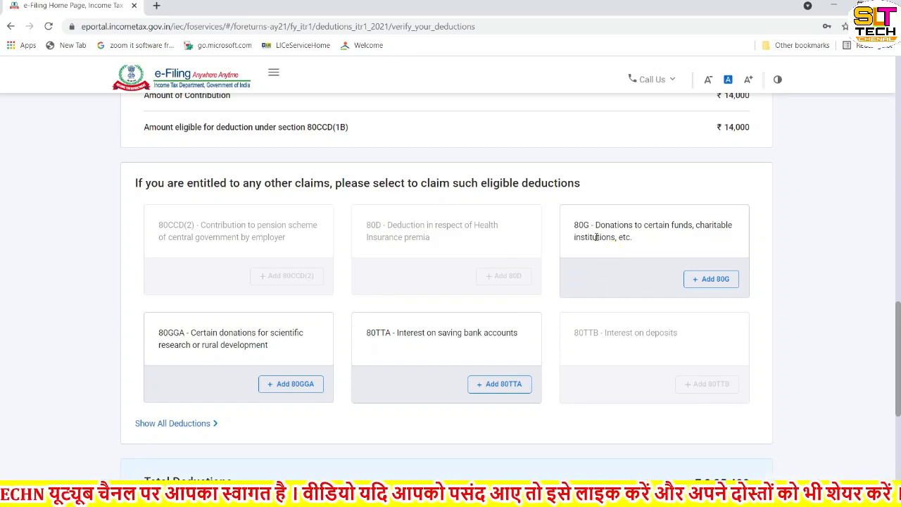
click(710, 280)
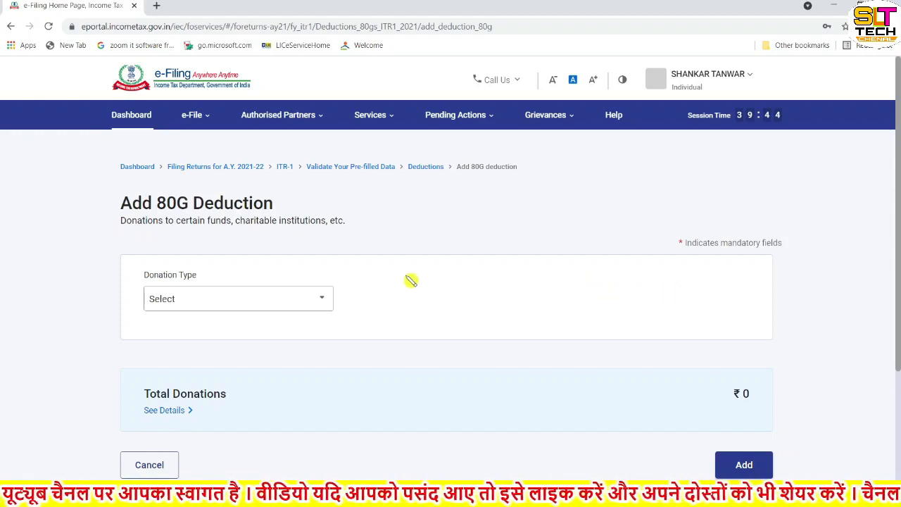
Step: Set Donation Type to 'Donations entitled for 100% deduction without qualifying limit'
click(274, 309)
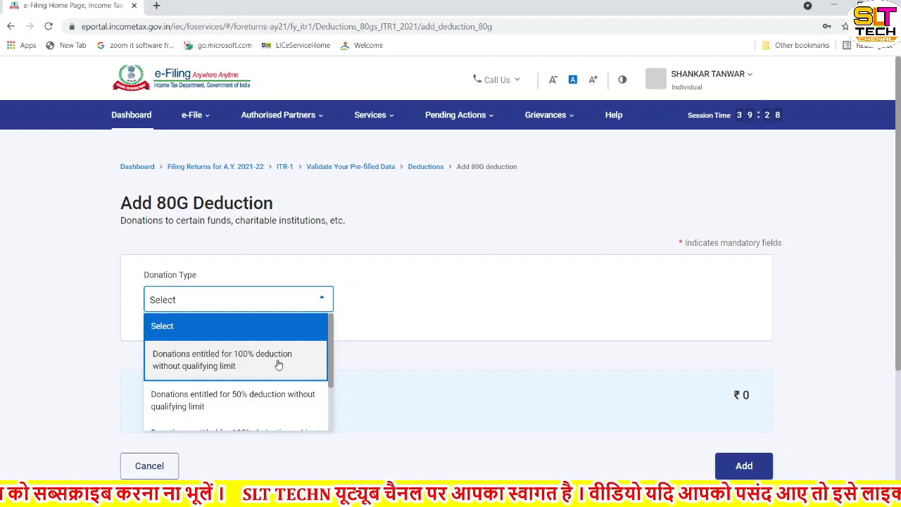
click(236, 361)
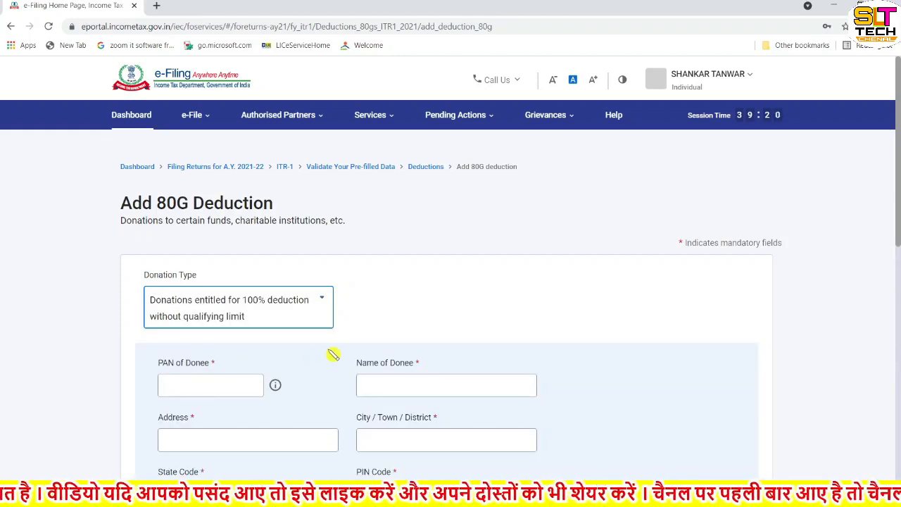
scroll(333, 354, down, 3)
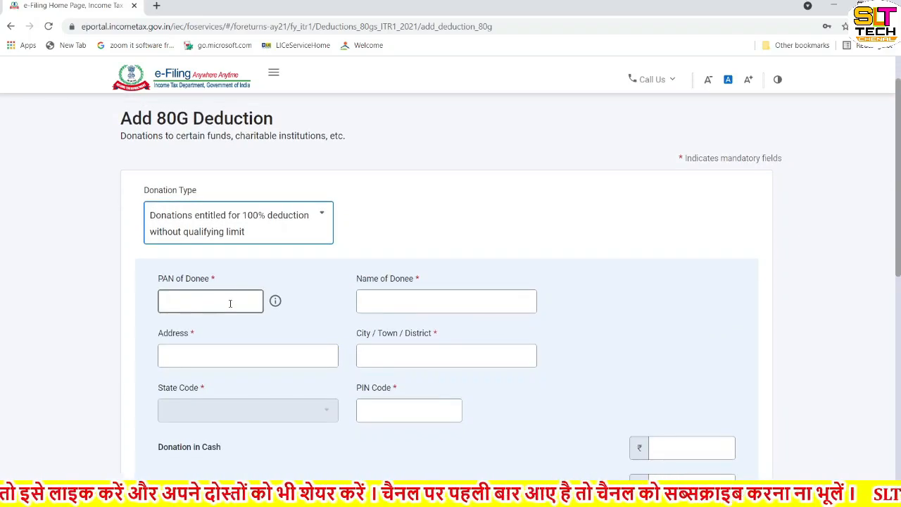
scroll(519, 316, down, 3)
scroll(519, 316, up, 1)
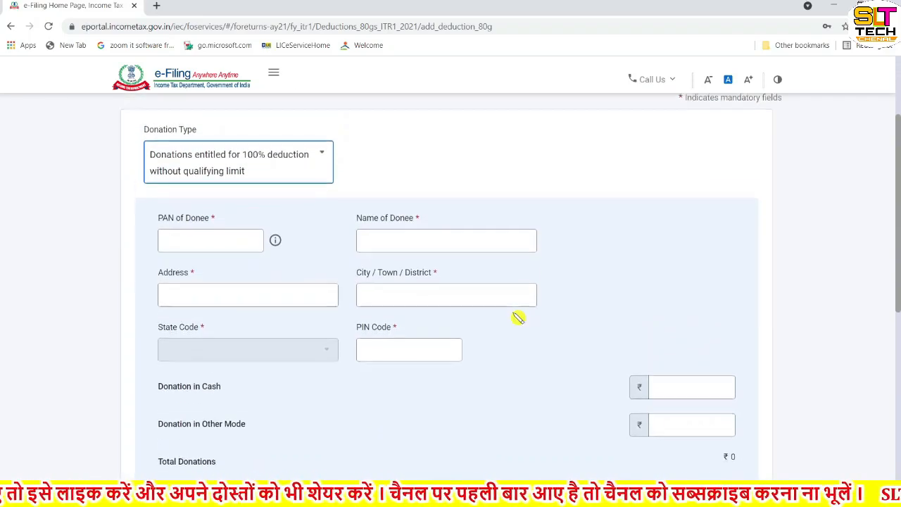
click(216, 248)
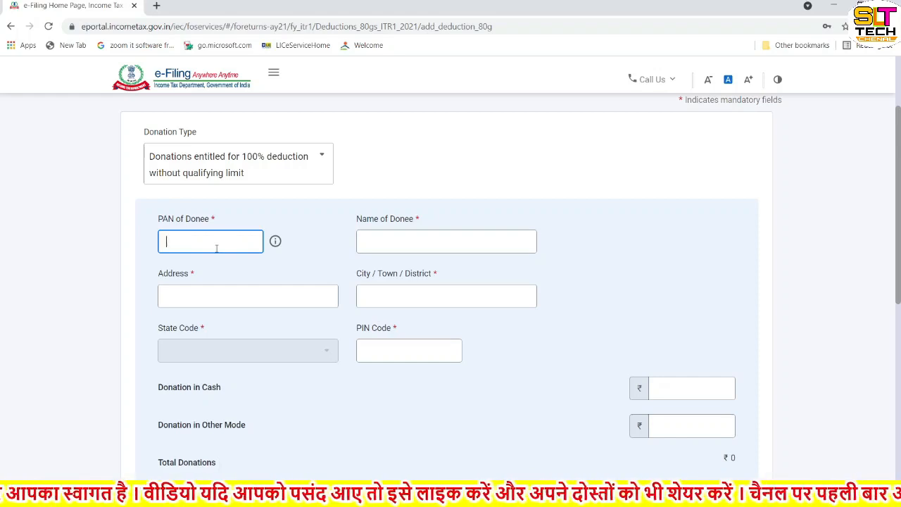
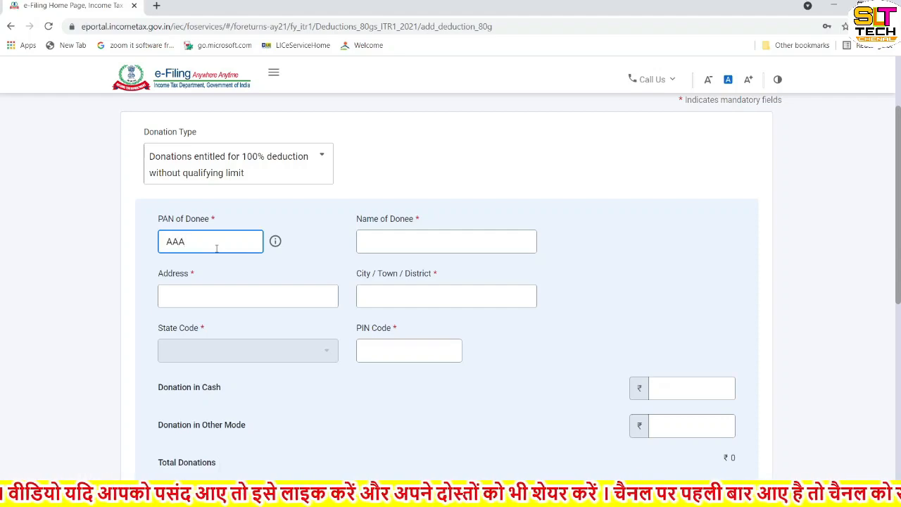
Step: Enter the donee's PAN, name 'RAJASTHAN CHIEF MINISTER RELIEF FUND', Jaipur address and city, and PIN code
click(386, 242)
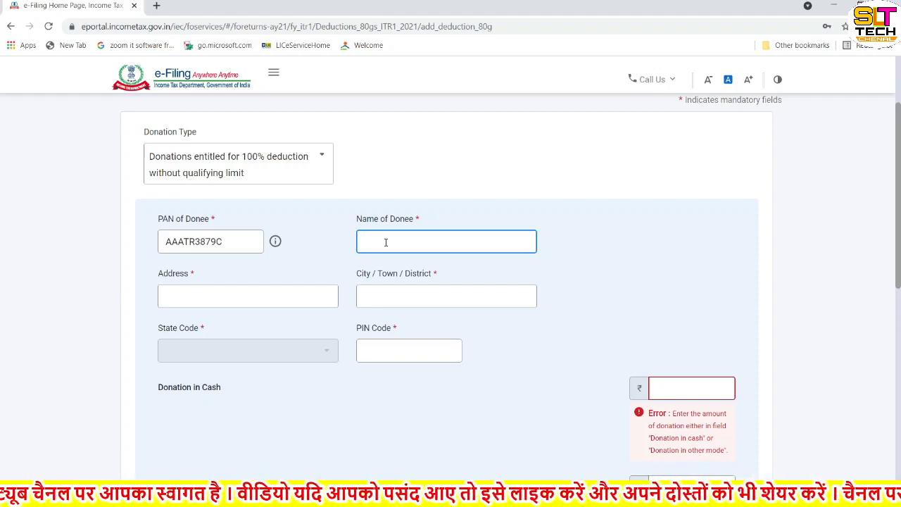
text(RAJASTHAN CHIEF MINI)
text(STER)
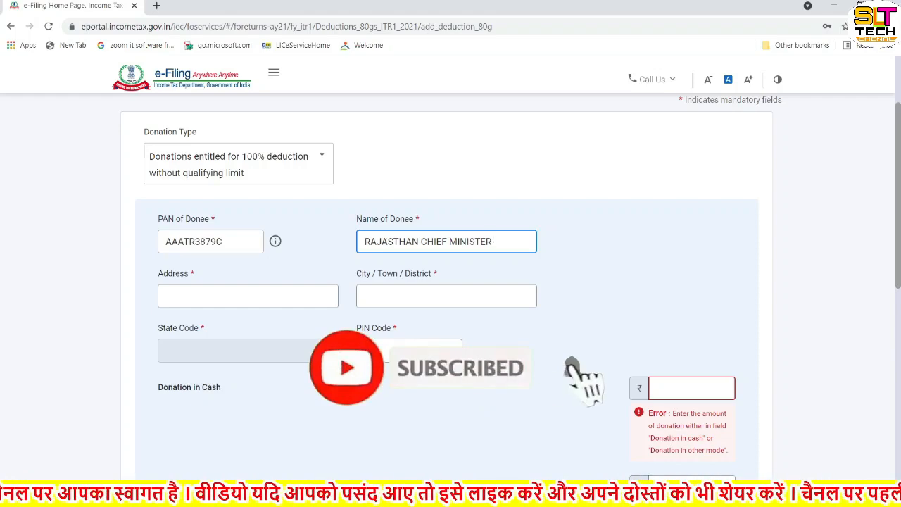
text( RE)
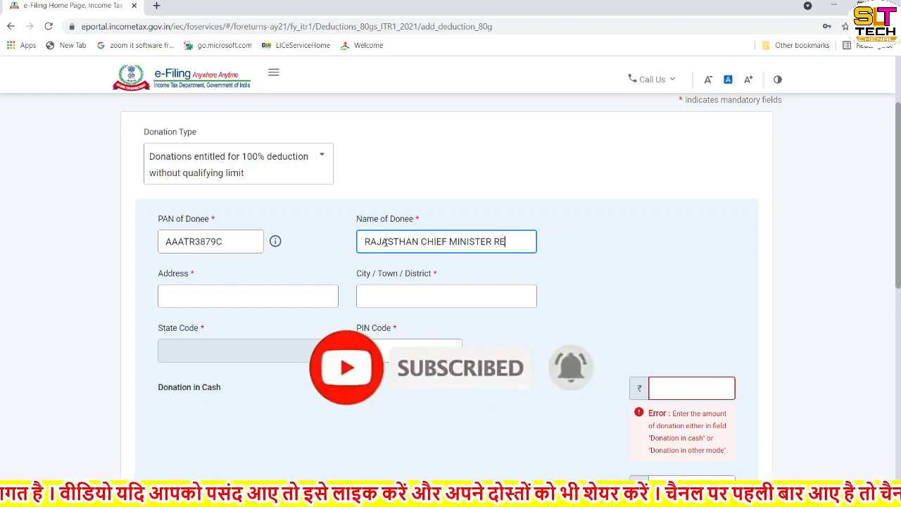
text(LIEF FUND)
click(167, 294)
click(197, 299)
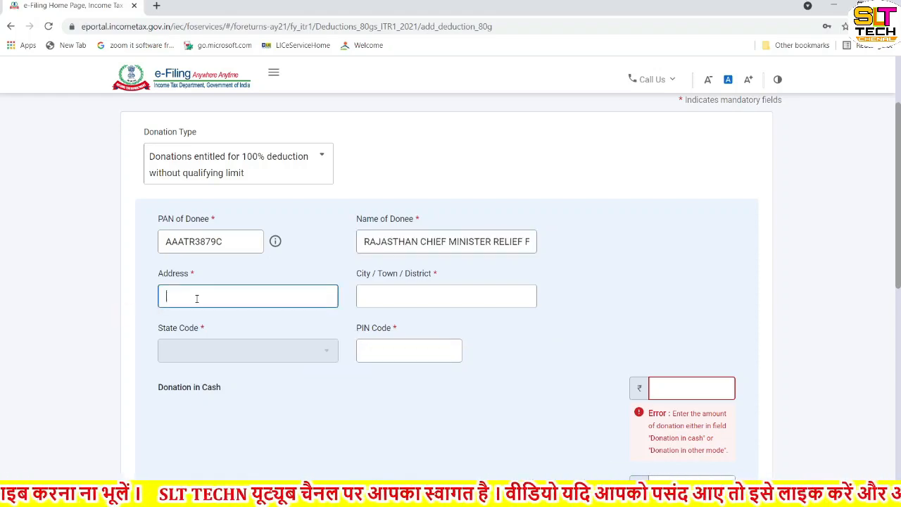
text(JAIPUR)
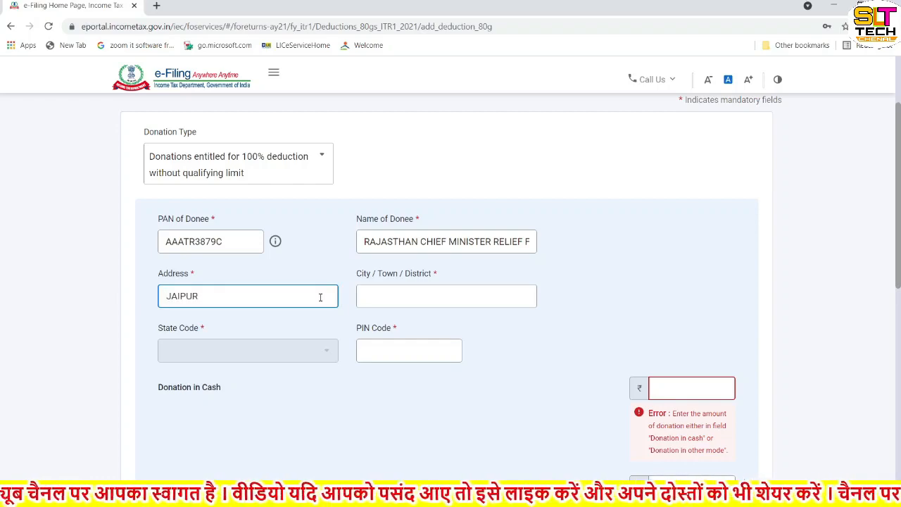
click(396, 296)
text(JAIPUR)
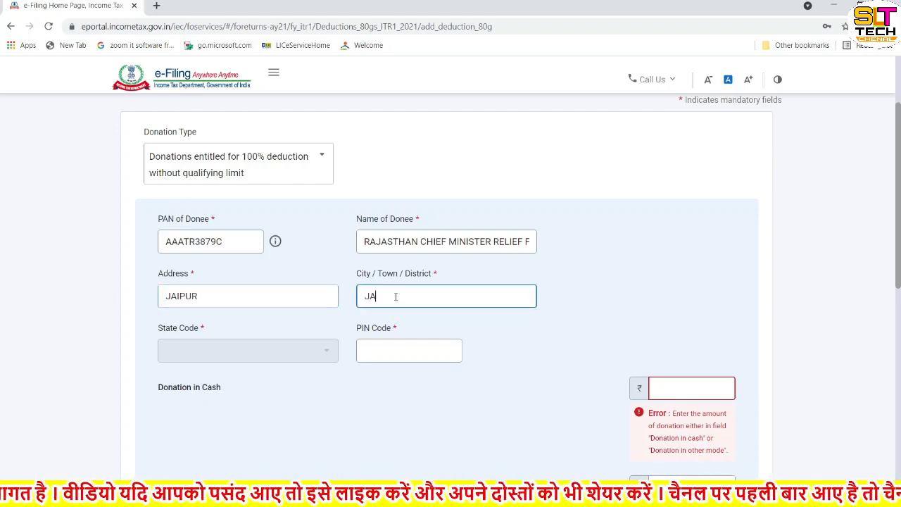
click(398, 351)
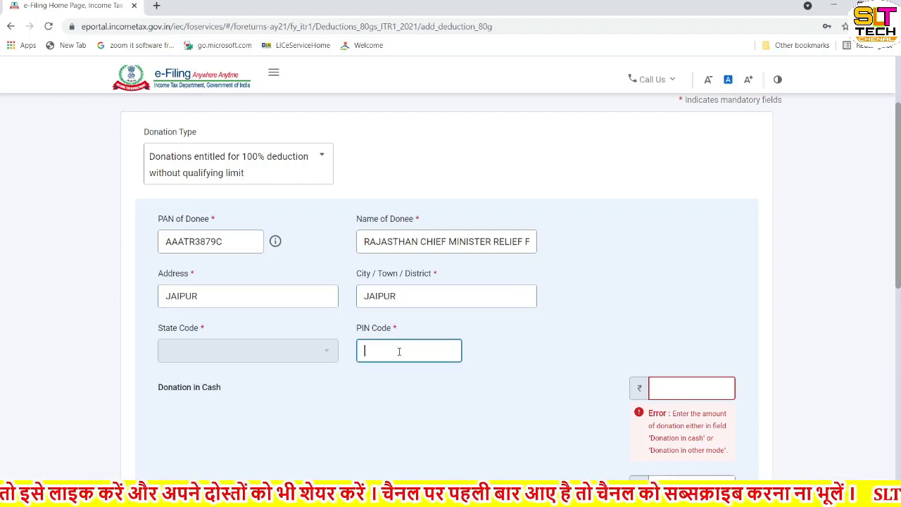
text(302015)
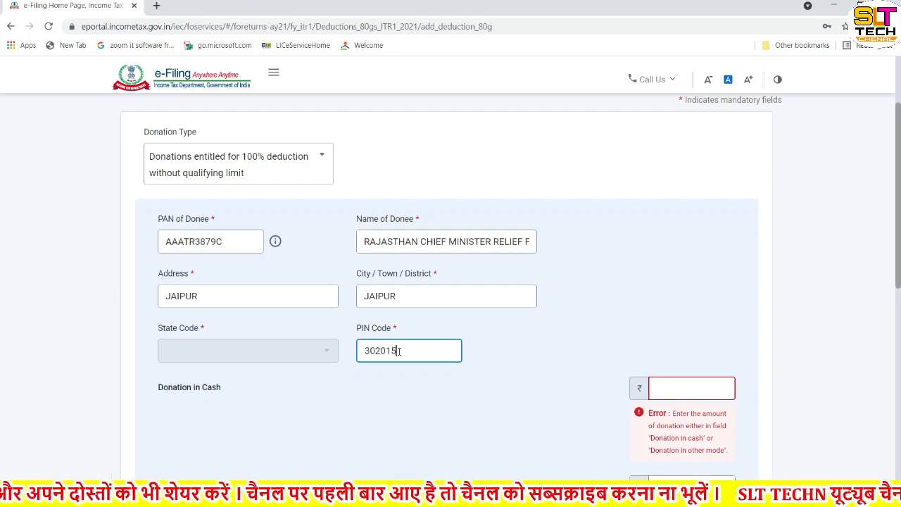
click(497, 339)
scroll(497, 338, down, 2)
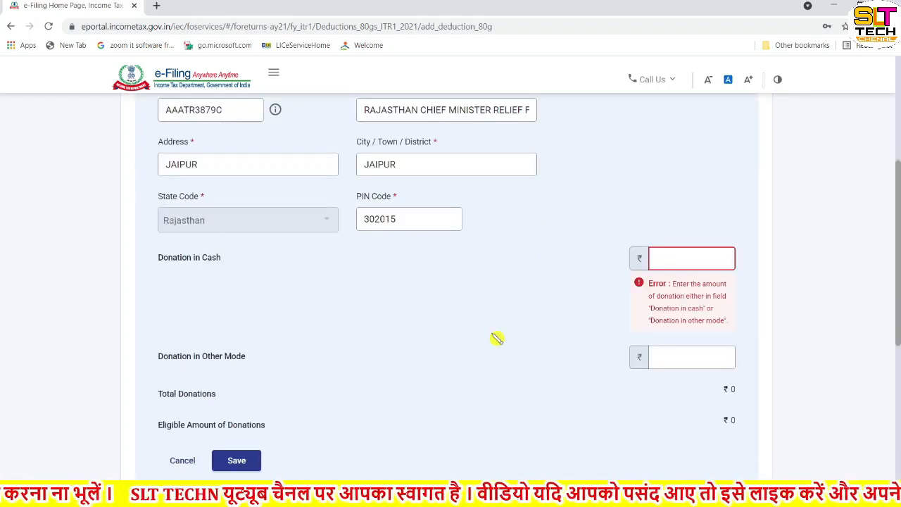
Step: Enter 8100 as the donation in other mode and save the entry
click(670, 357)
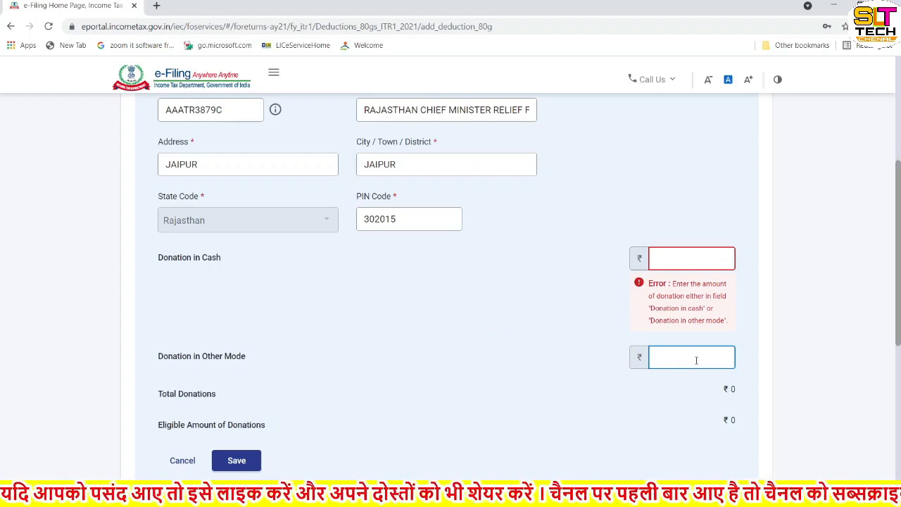
text(8100)
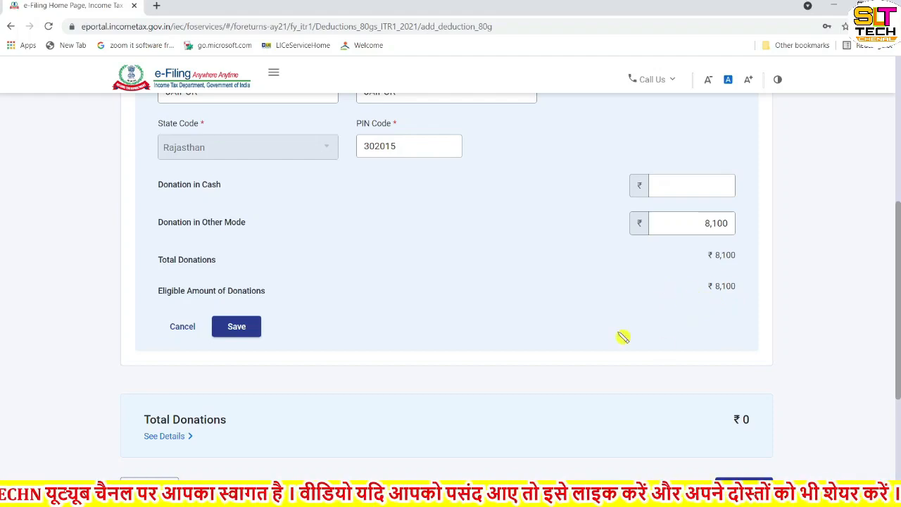
scroll(623, 337, down, 1)
click(238, 265)
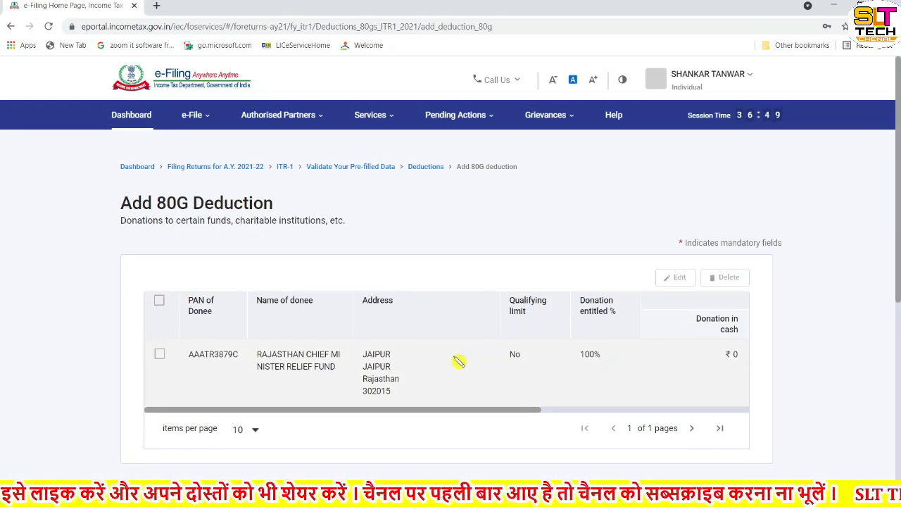
Step: Tick the Rajasthan Chief Minister Relief Fund row and check Total Donations shows ₹8,100
scroll(514, 370, right, 5)
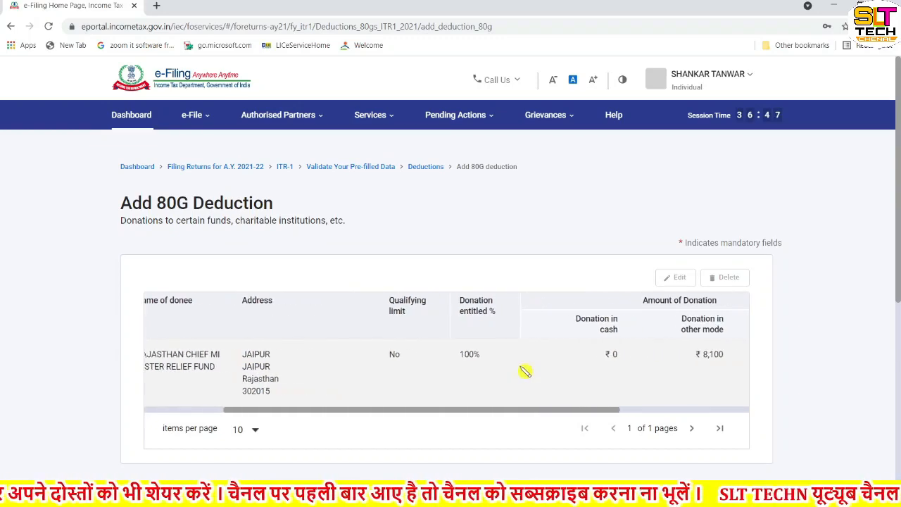
scroll(525, 371, right, 1)
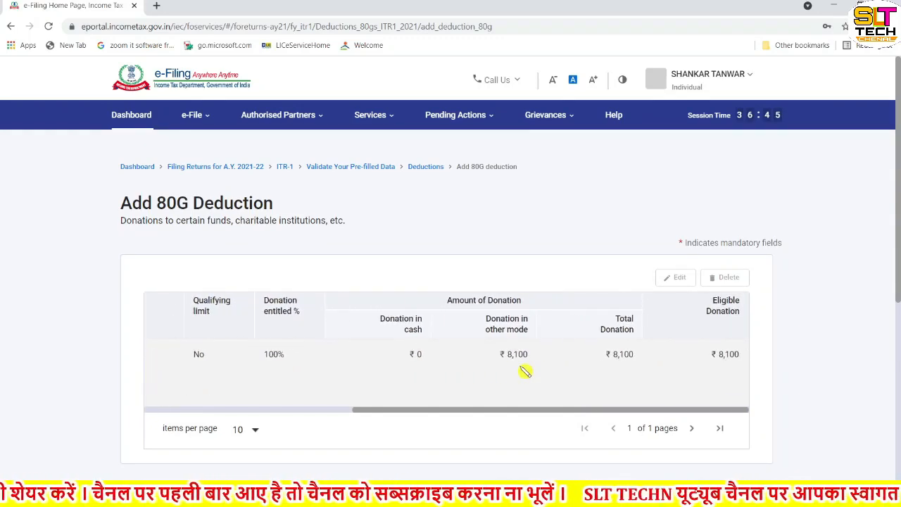
scroll(525, 371, left, 6)
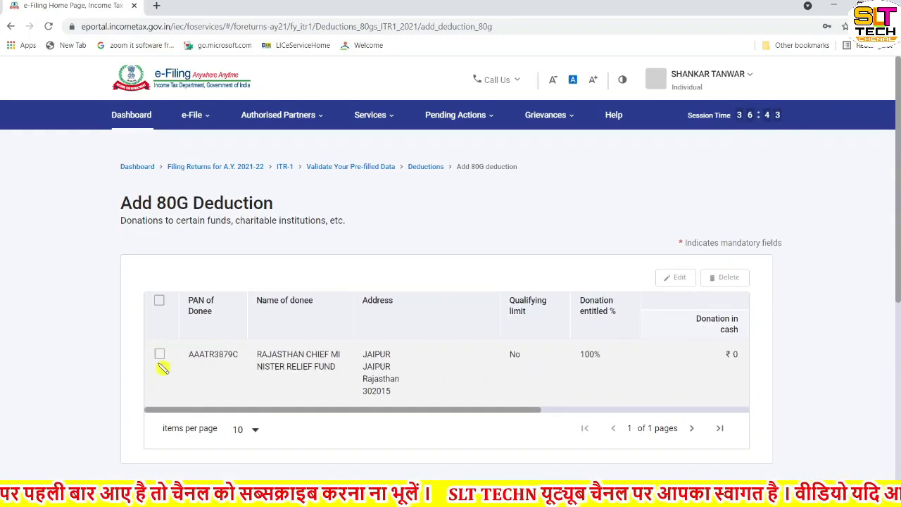
click(160, 355)
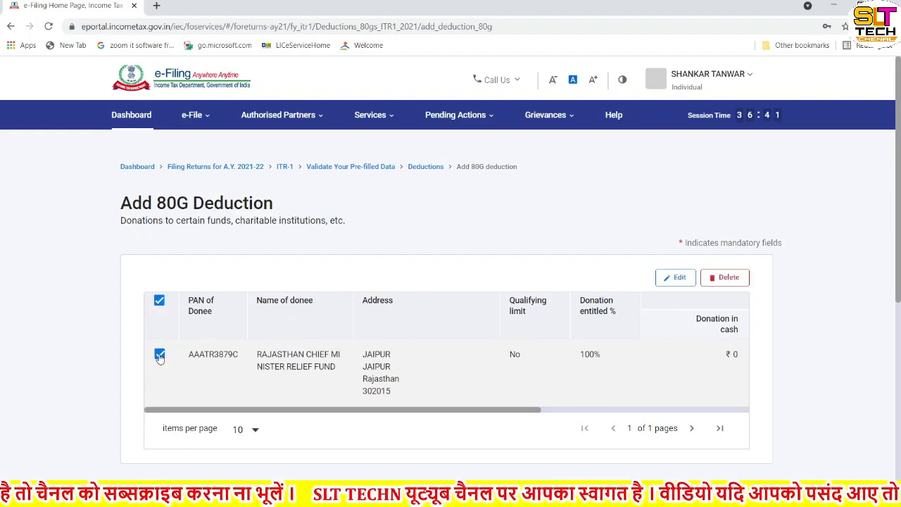
scroll(160, 357, down, 3)
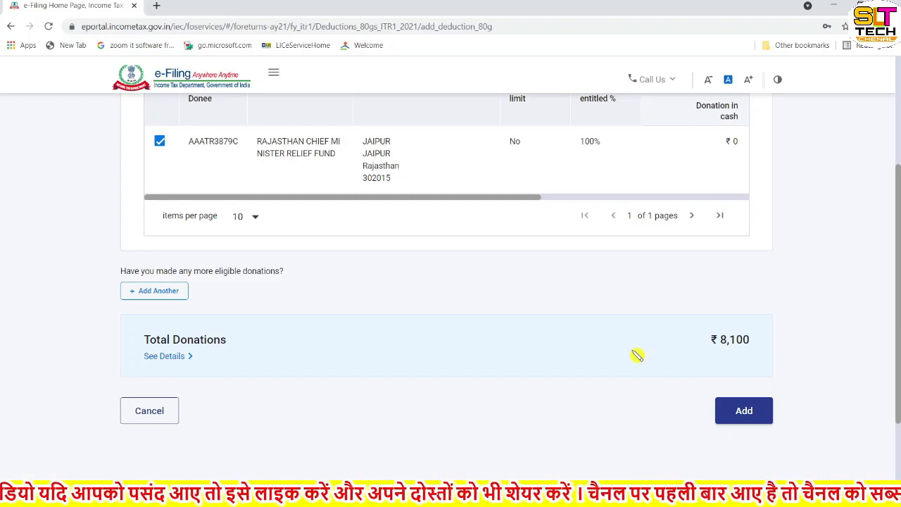
scroll(636, 356, up, 1)
scroll(636, 356, down, 2)
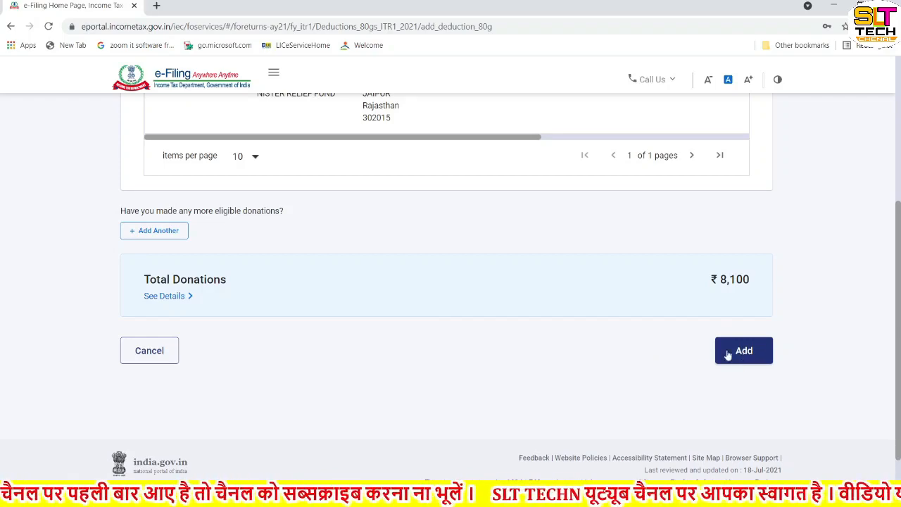
scroll(621, 353, up, 4)
scroll(622, 353, down, 4)
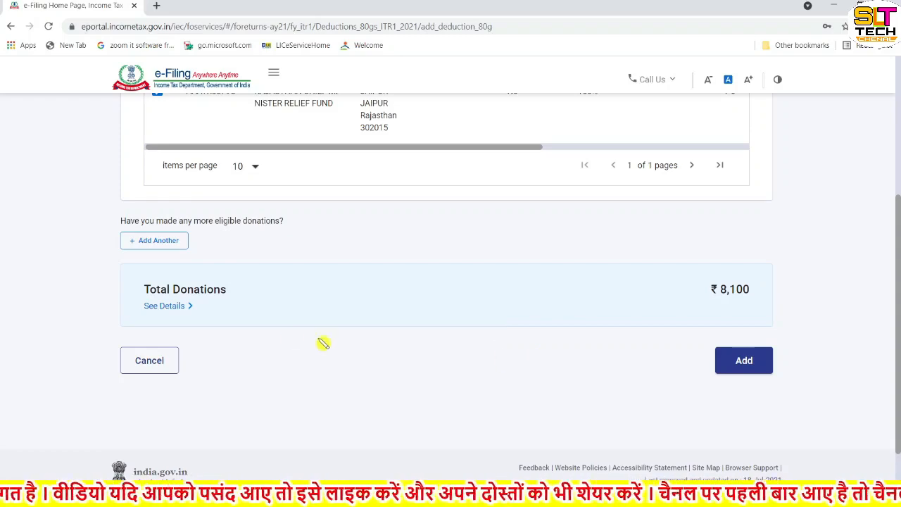
Step: Return from the 80G page, review the ₹2,25,400 deductions and confirm them on the Return Summary
click(156, 363)
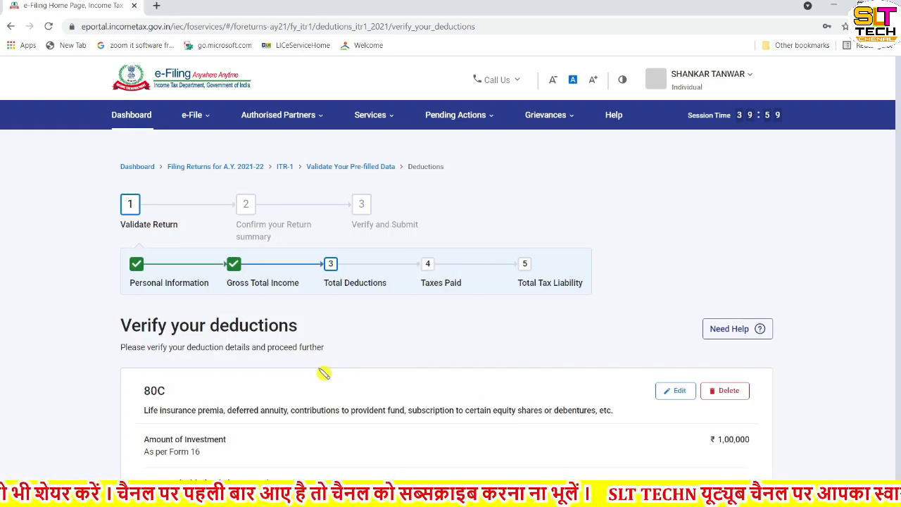
scroll(324, 373, down, 6)
scroll(324, 373, down, 8)
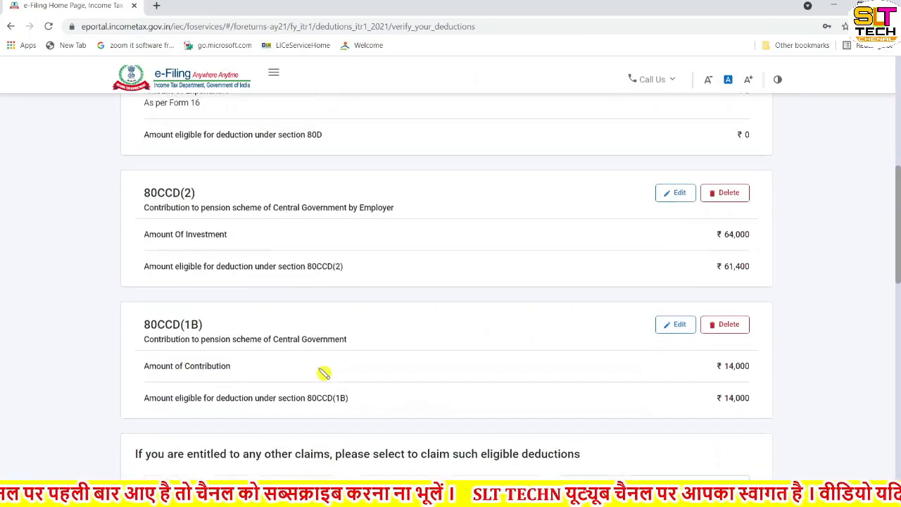
scroll(323, 373, down, 2)
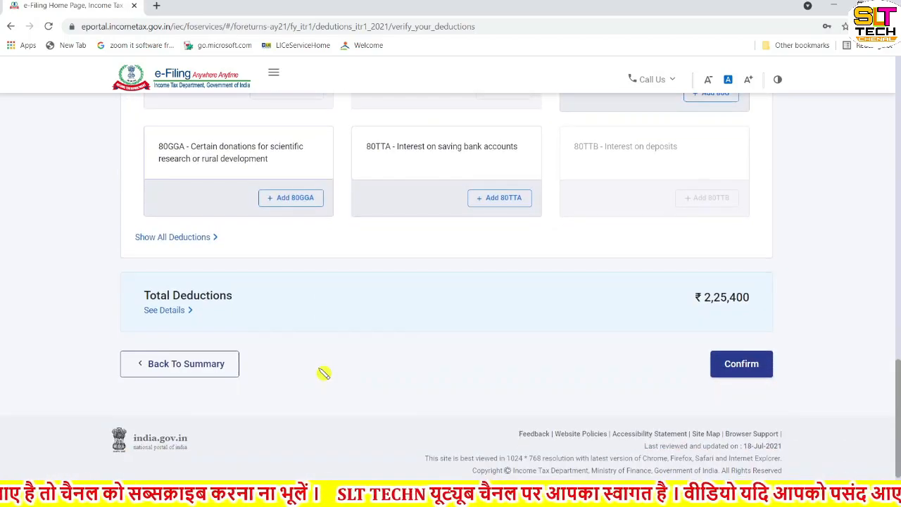
scroll(610, 276, up, 4)
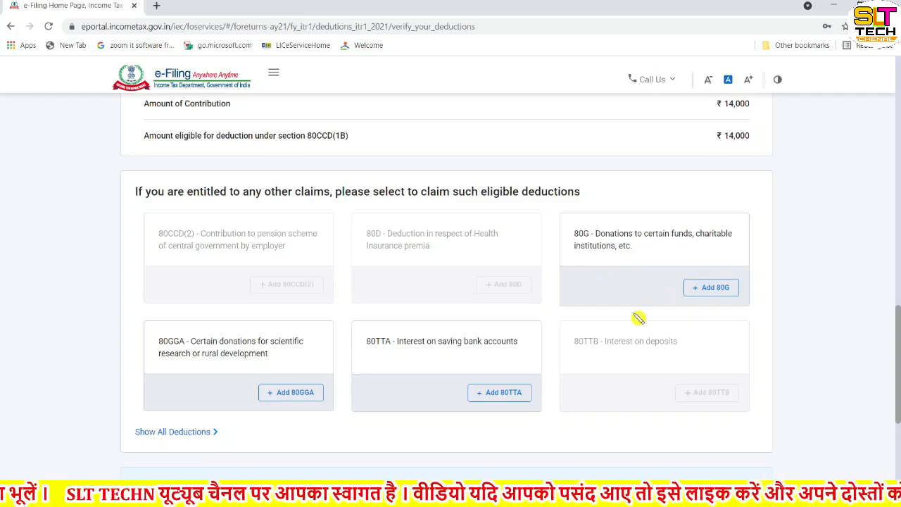
scroll(638, 320, down, 2)
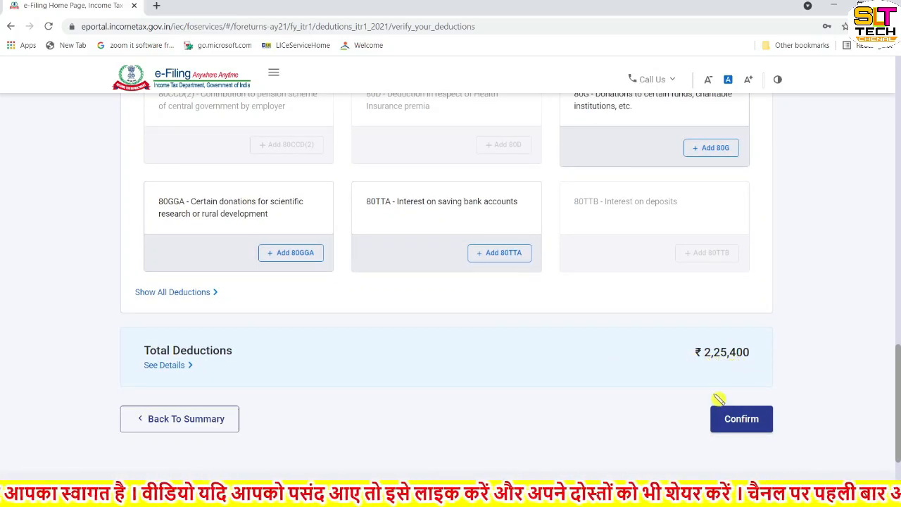
click(741, 431)
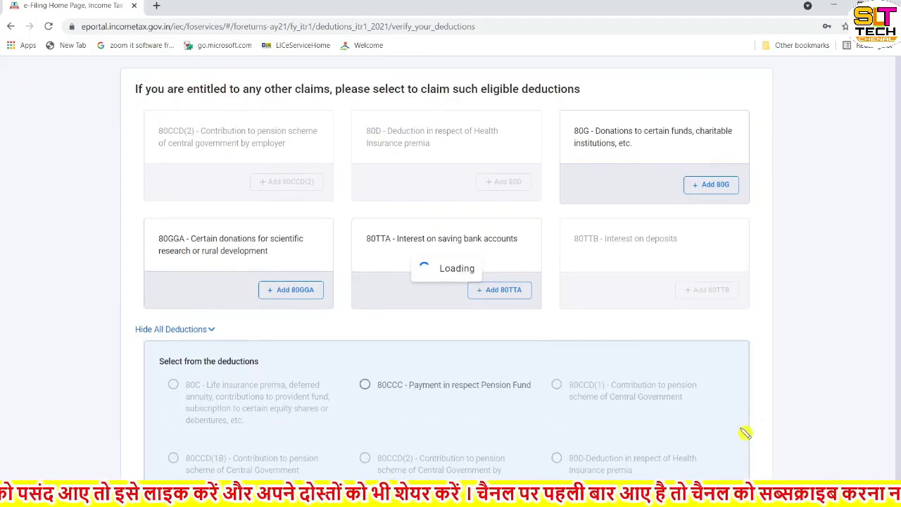
scroll(567, 391, down, 1)
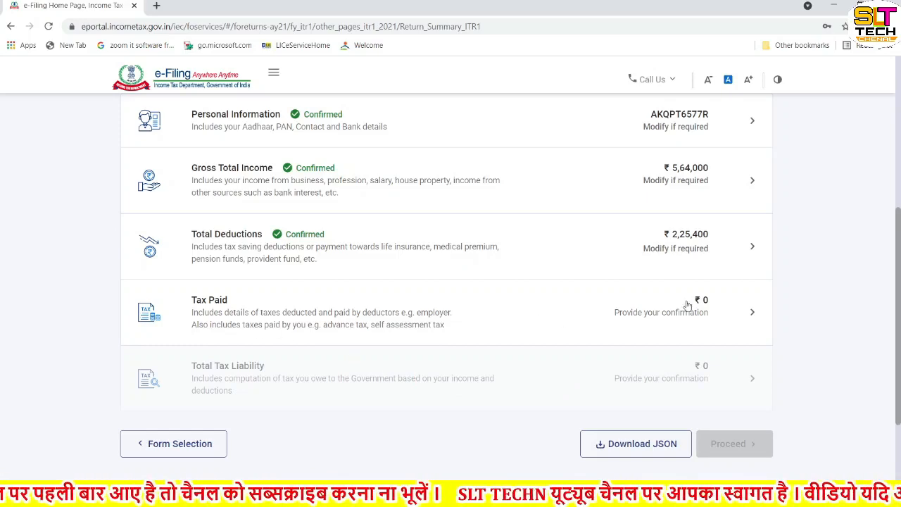
Step: Review the TDS, TCS and advance tax rows under Tax Paid and confirm the ₹0 total
click(753, 315)
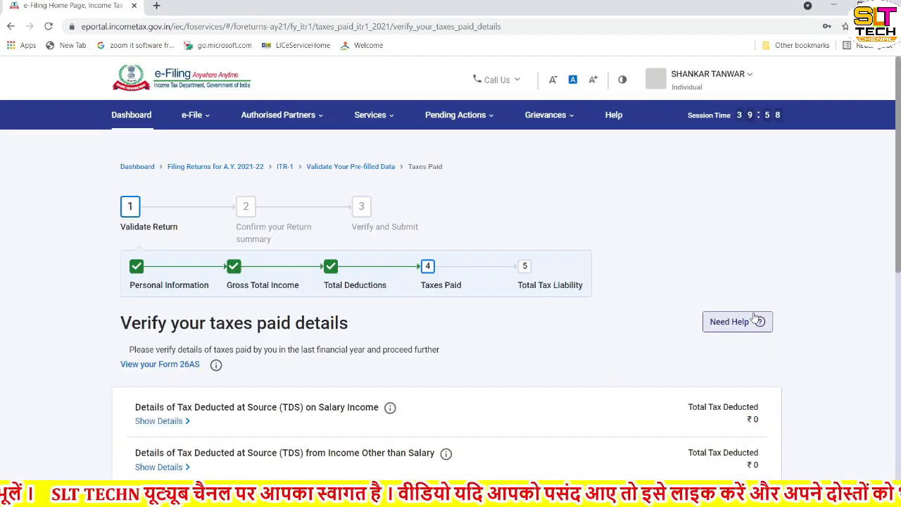
scroll(581, 379, down, 2)
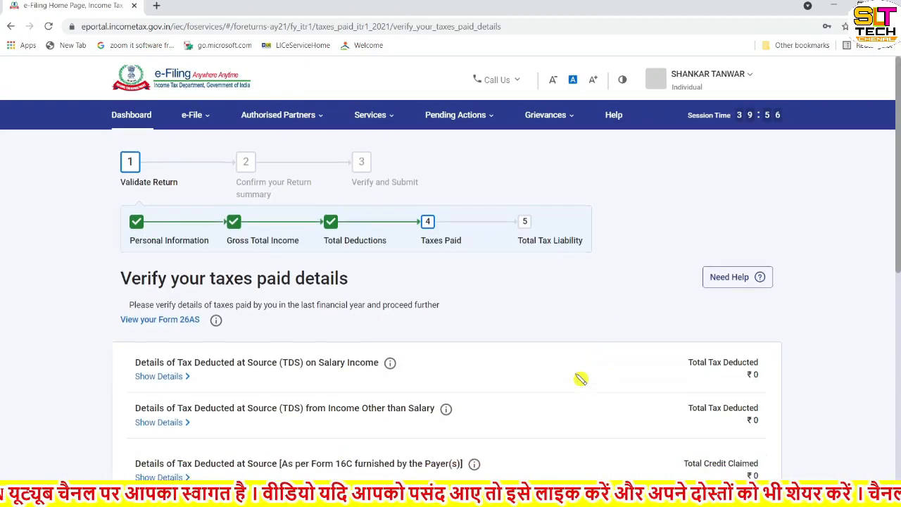
scroll(581, 379, down, 1)
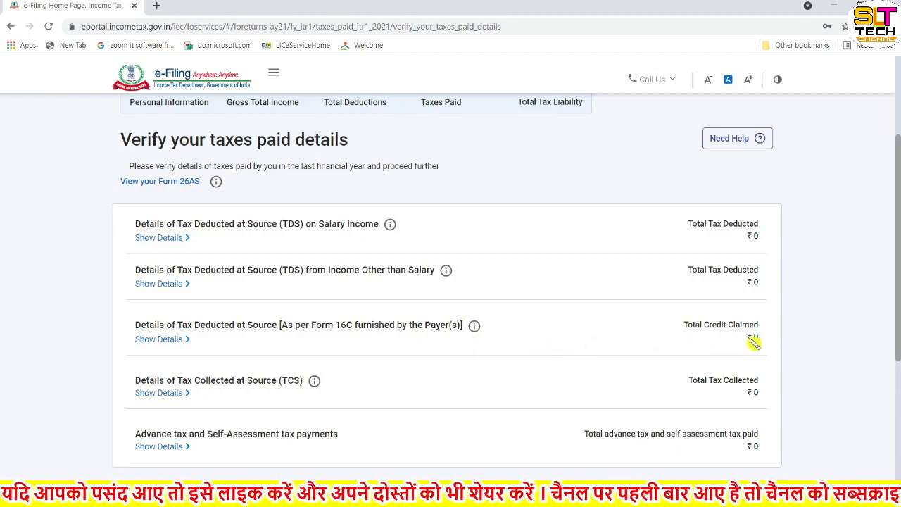
scroll(754, 342, down, 3)
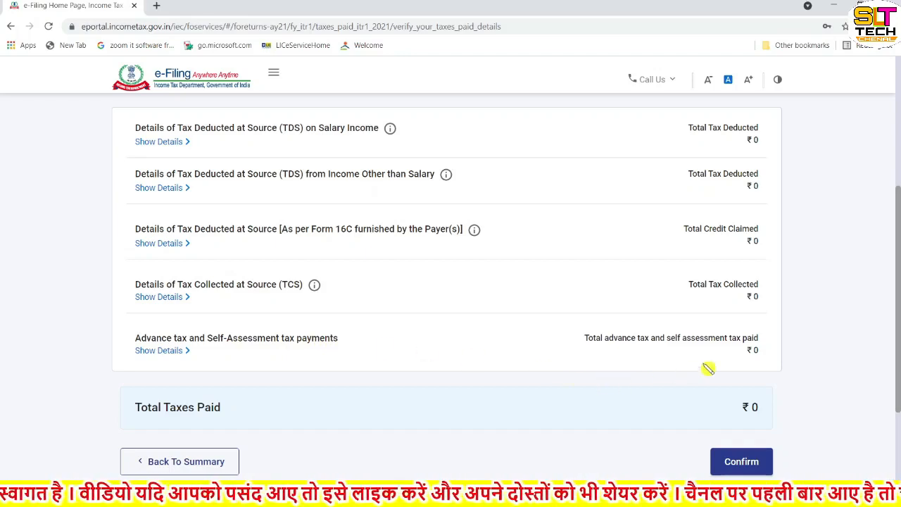
scroll(754, 363, down, 1)
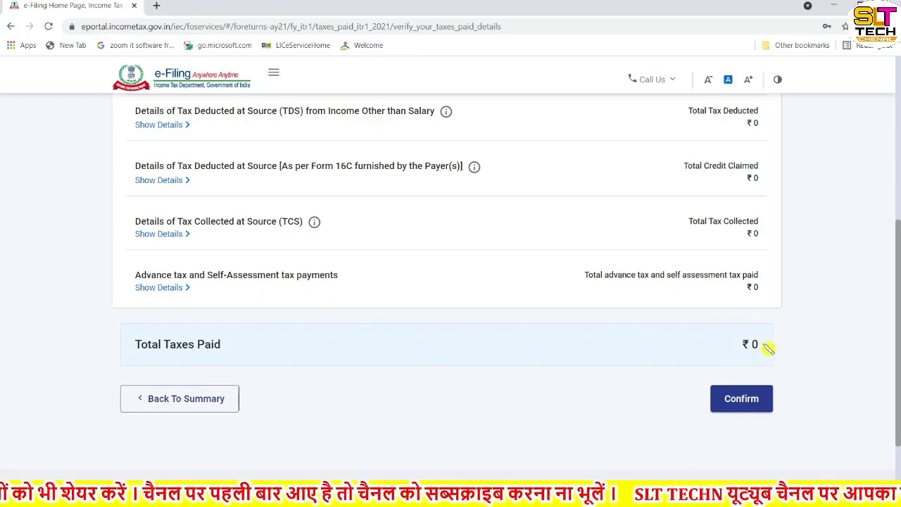
scroll(710, 345, down, 1)
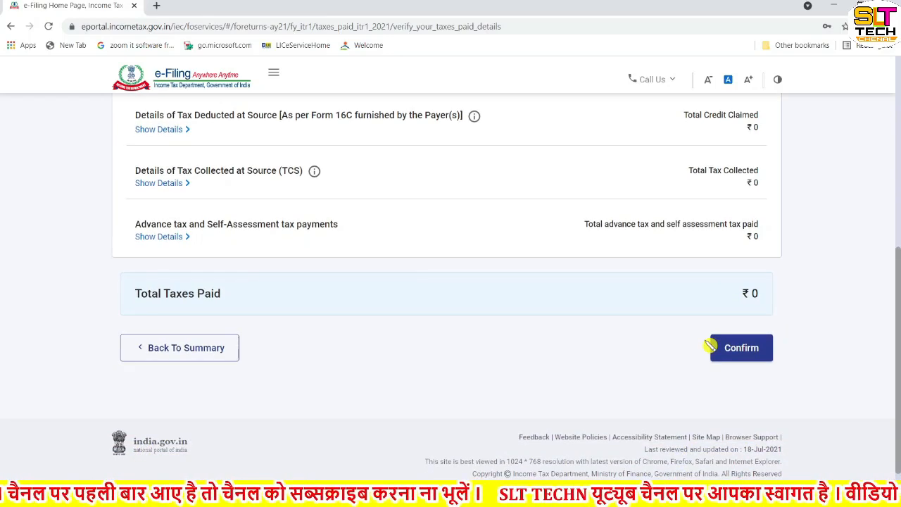
click(746, 348)
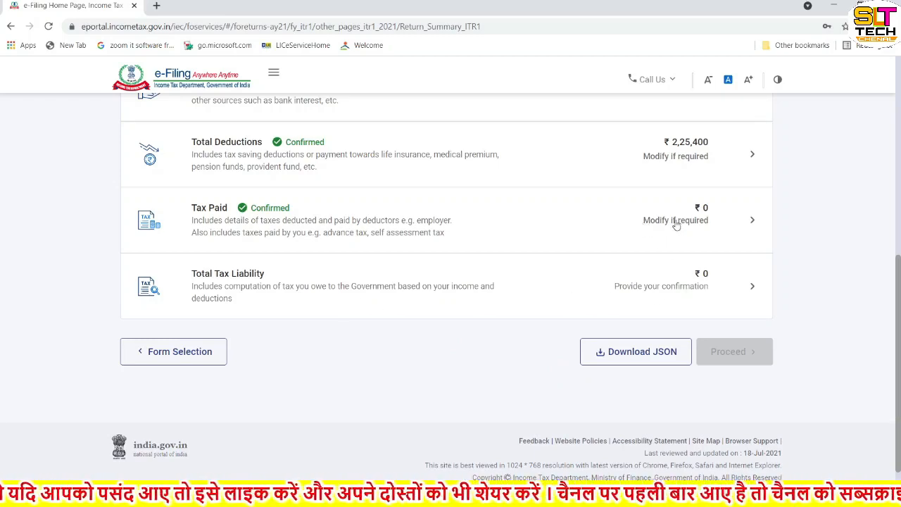
Step: Show the Total Tax Liability computation: ₹4,430 tax on ₹3,38,600, fully rebated under 87A
click(749, 287)
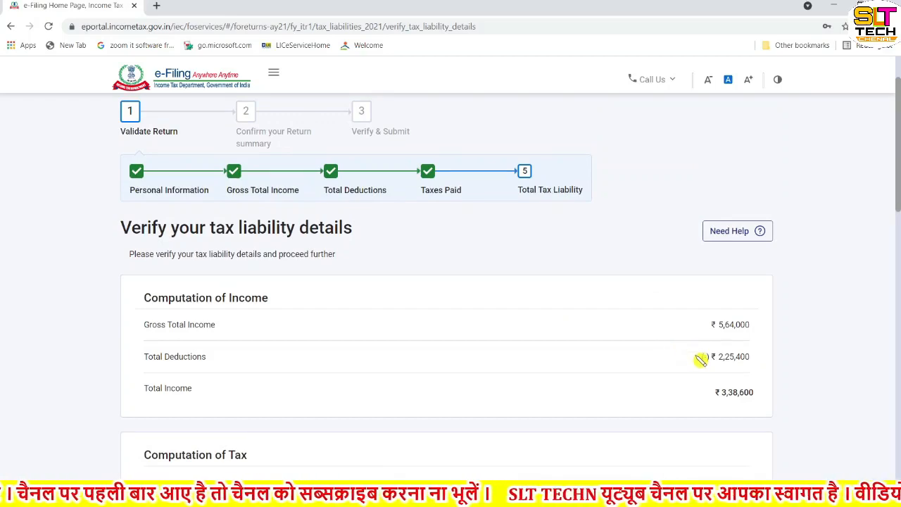
scroll(701, 359, down, 1)
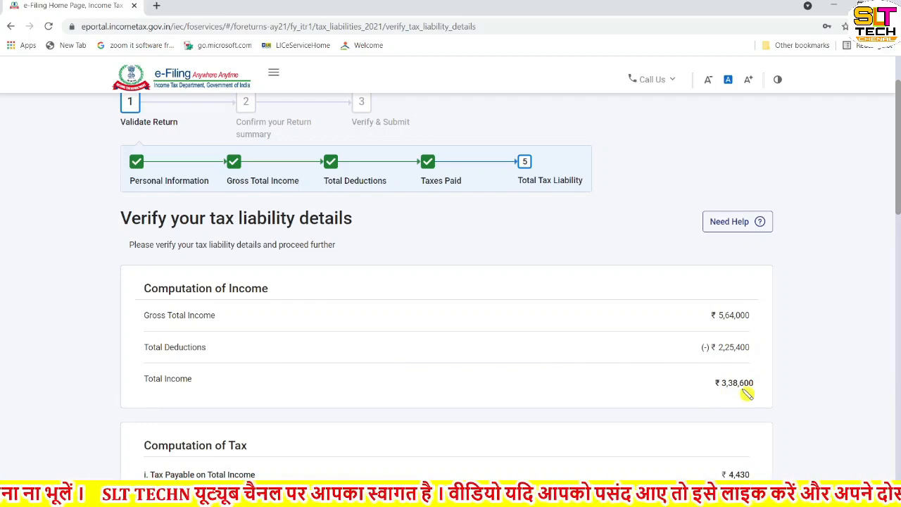
scroll(747, 394, down, 3)
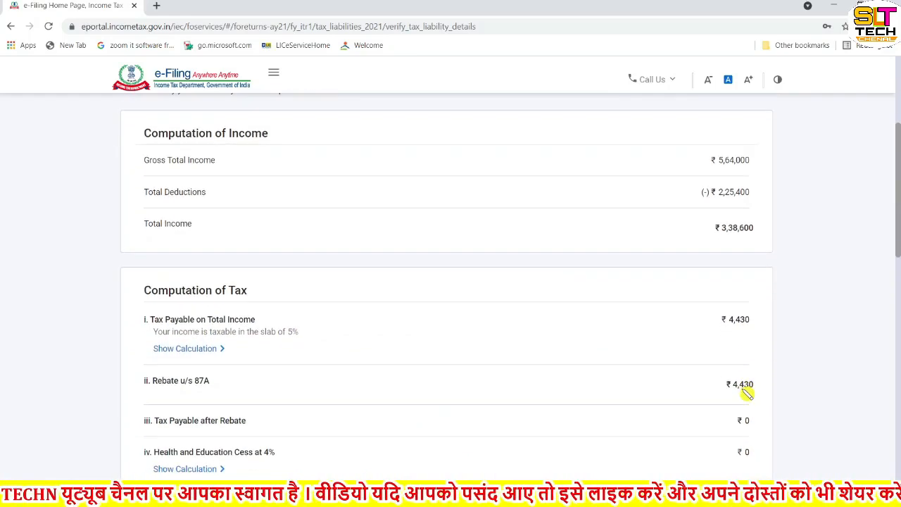
scroll(748, 394, down, 2)
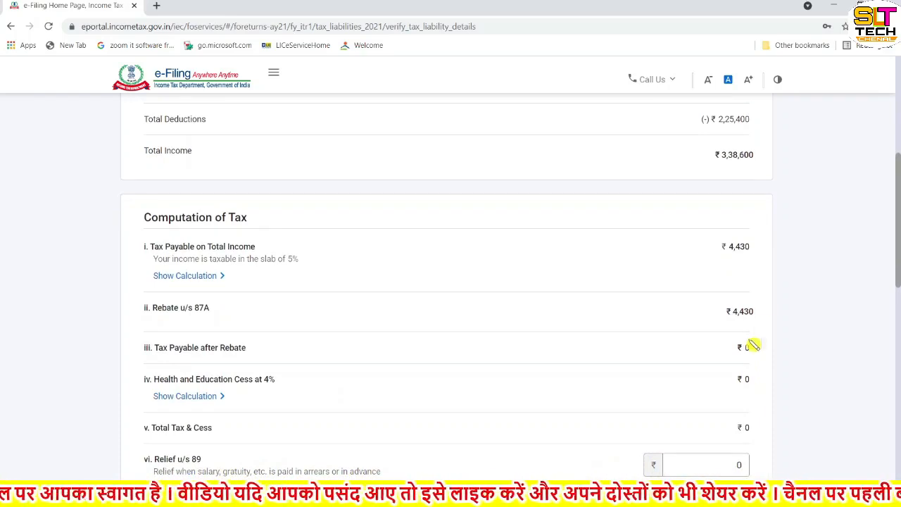